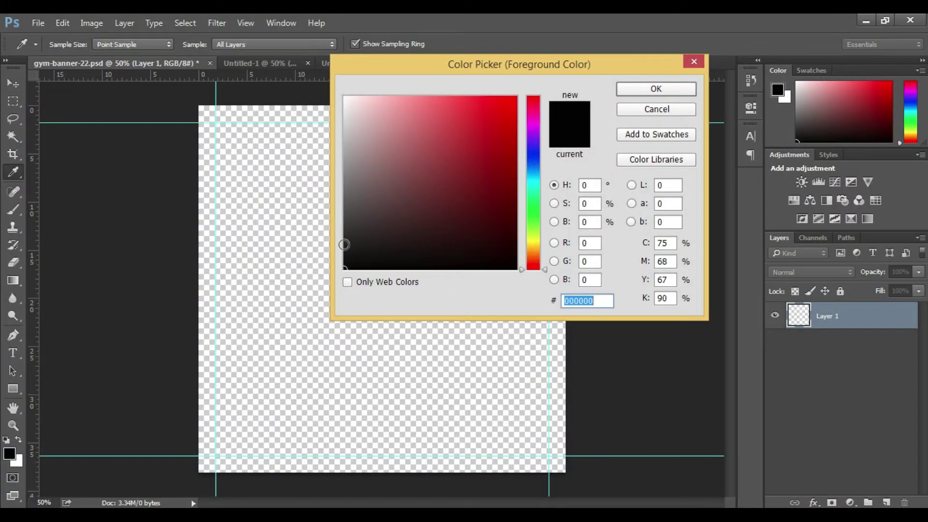
- Pick a near-black dark grey (#1d1c1c) as the foreground colour in the Color Picker
left_click_drag(343, 244, 351, 250)
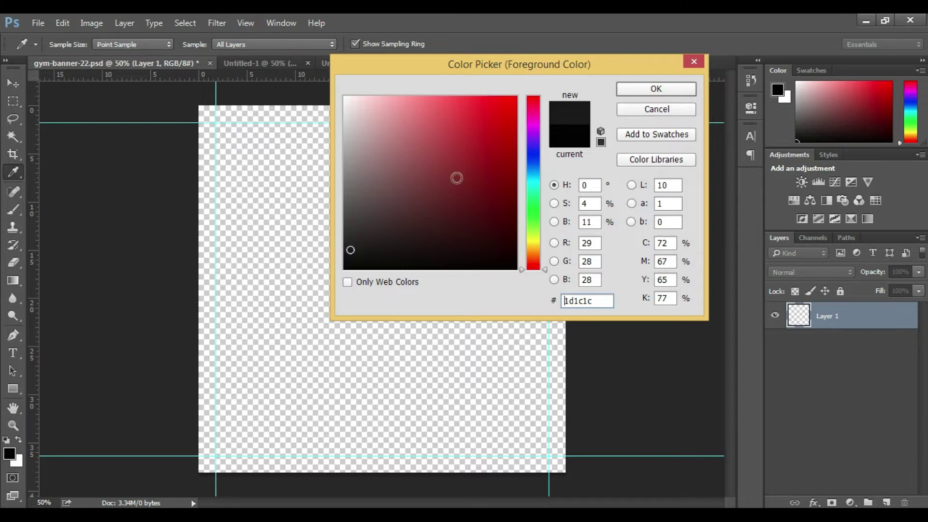
- Fill Layer 1 with the dark grey and delete the texture file's Background layer
left_click(656, 89)
key("alt+BackSpace")
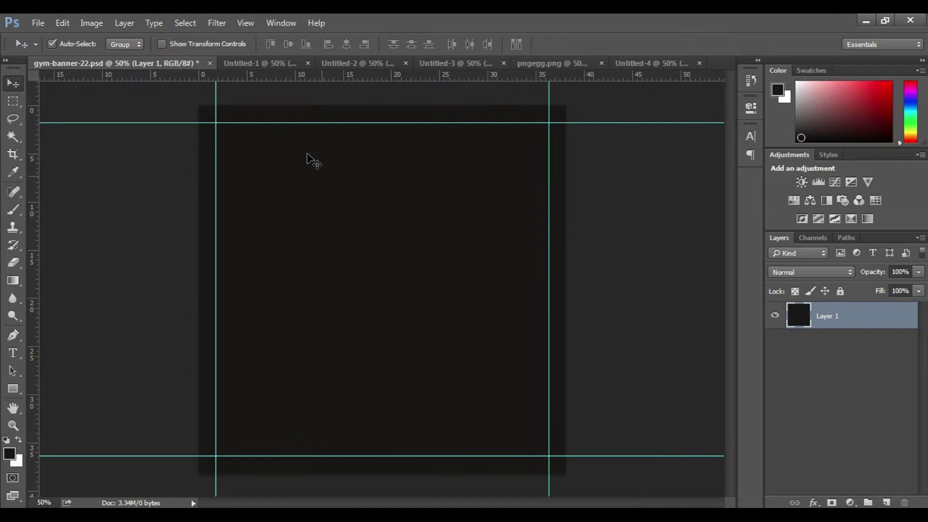
left_click(251, 64)
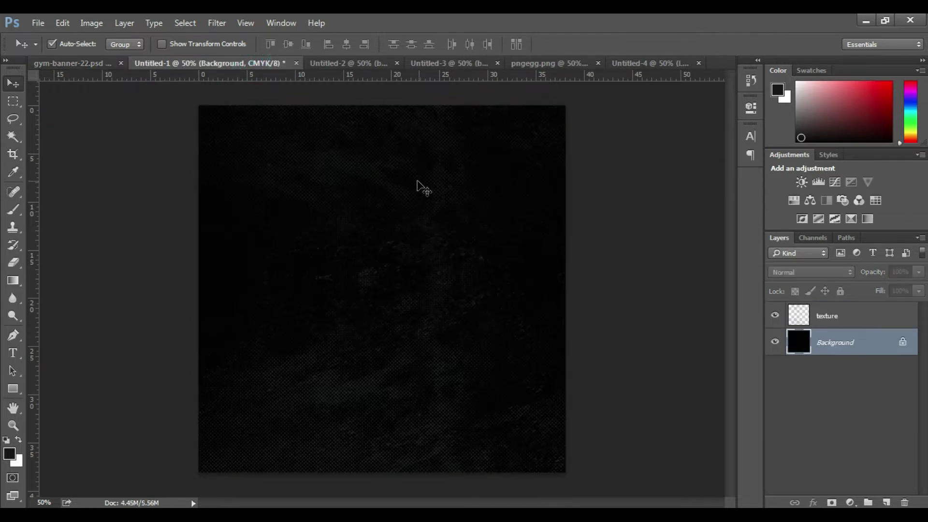
left_click(827, 315)
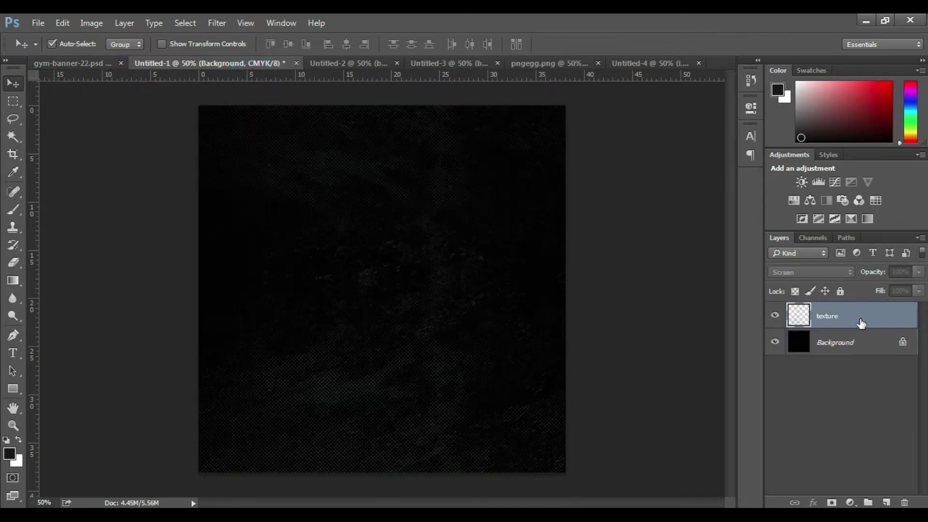
left_click_drag(863, 342, 904, 502)
left_click_drag(430, 246, 410, 245)
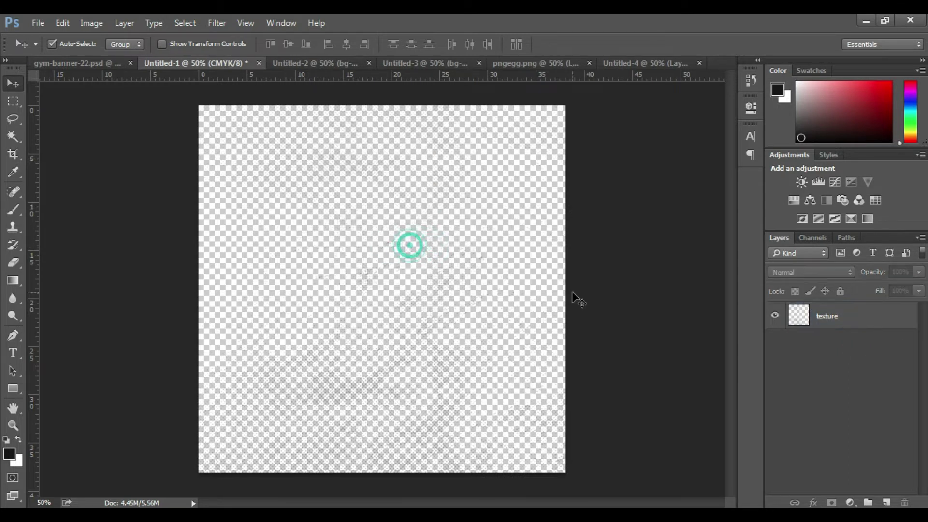
- Bring the texture layer into the gym banner and close Untitled-1 without saving
left_click(836, 315)
mouse_move(364, 225)
left_mouse_down()
mouse_move(97, 70)
mouse_move(391, 228)
left_mouse_up()
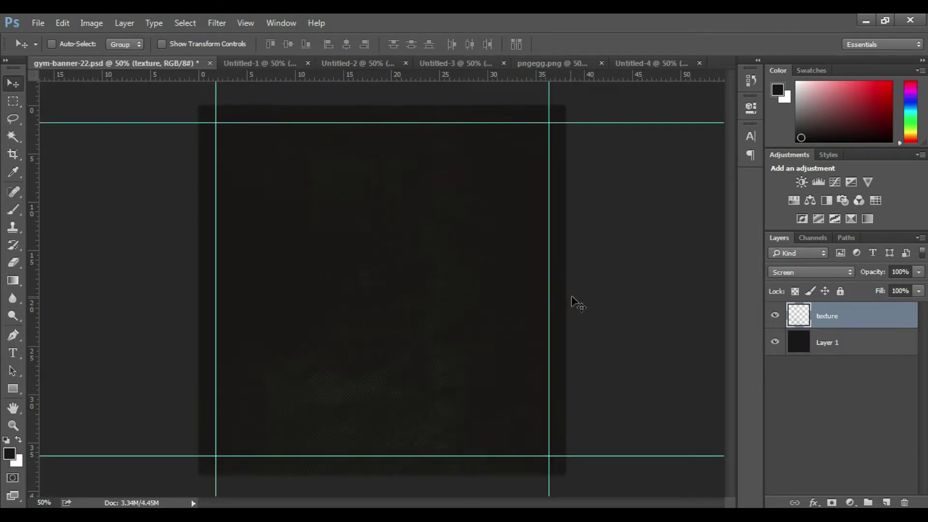
left_click(261, 61)
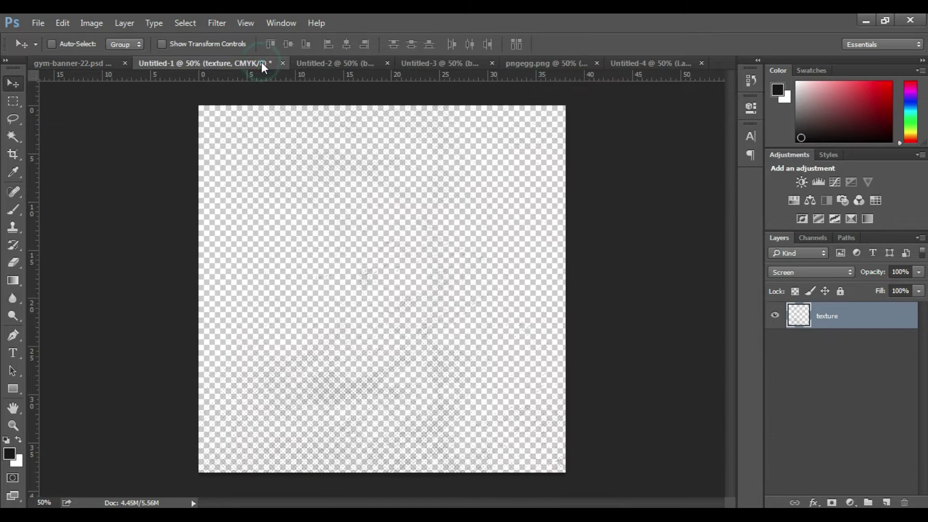
key("ctrl+w")
left_click(466, 216)
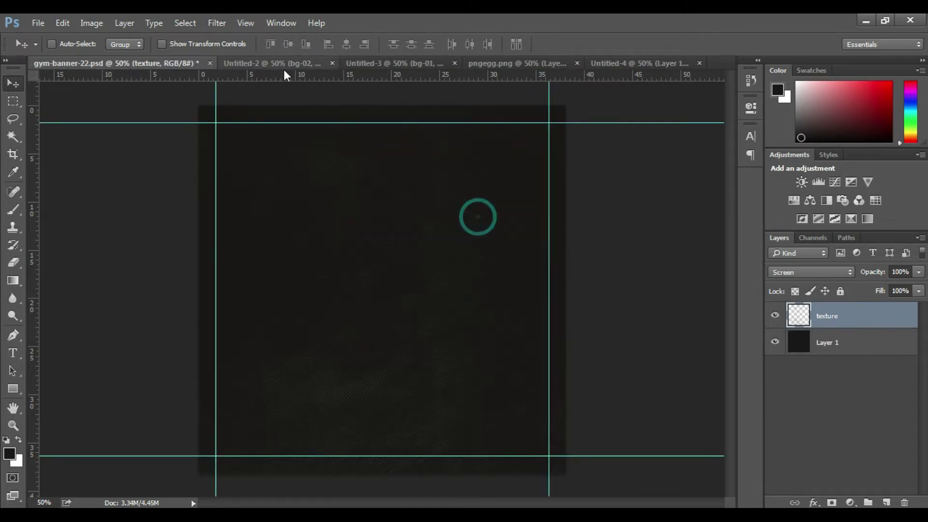
left_click(273, 63)
- Add the white bg-02 stroke to the banner, flipped horizontally, and close Untitled-2 unsaved
mouse_move(364, 280)
left_mouse_down()
mouse_move(96, 59)
mouse_move(308, 226)
left_mouse_up()
key("ctrl+t")
right_click(363, 268)
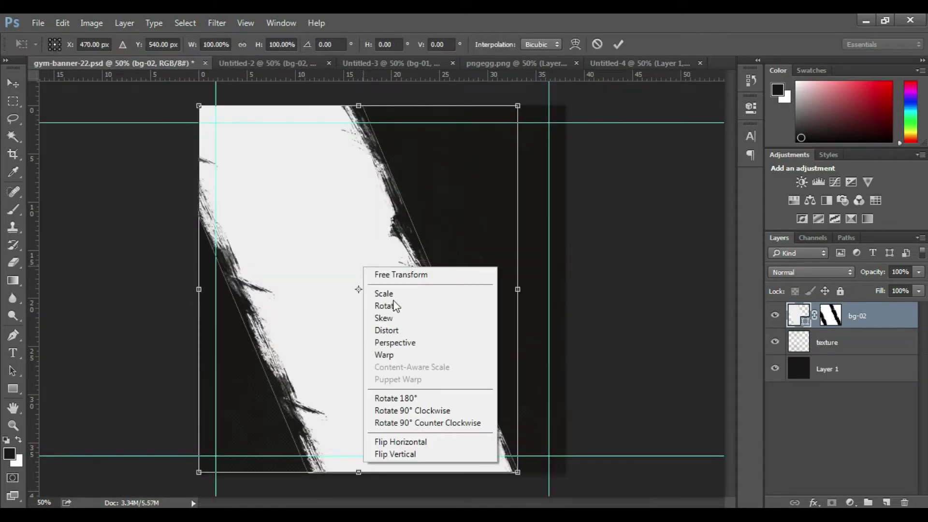
left_click(293, 227)
right_click(314, 254)
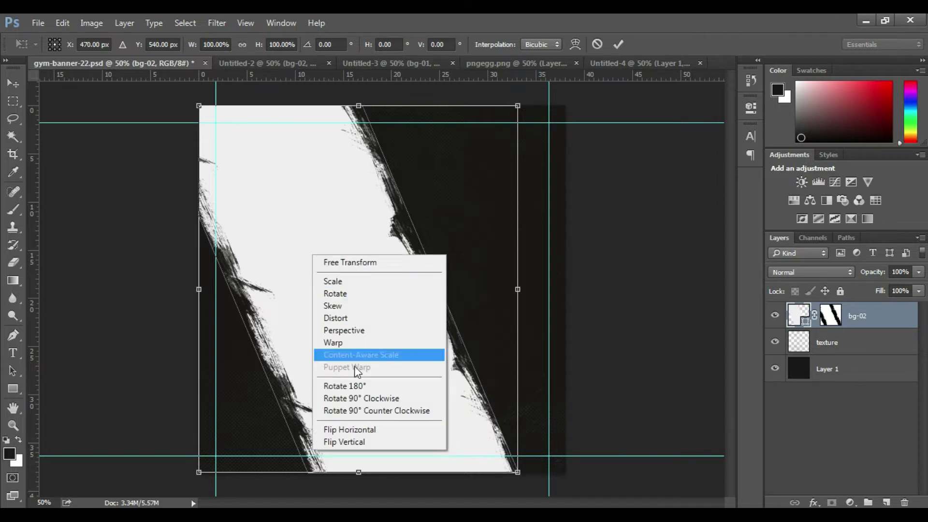
left_click(351, 428)
key("Return")
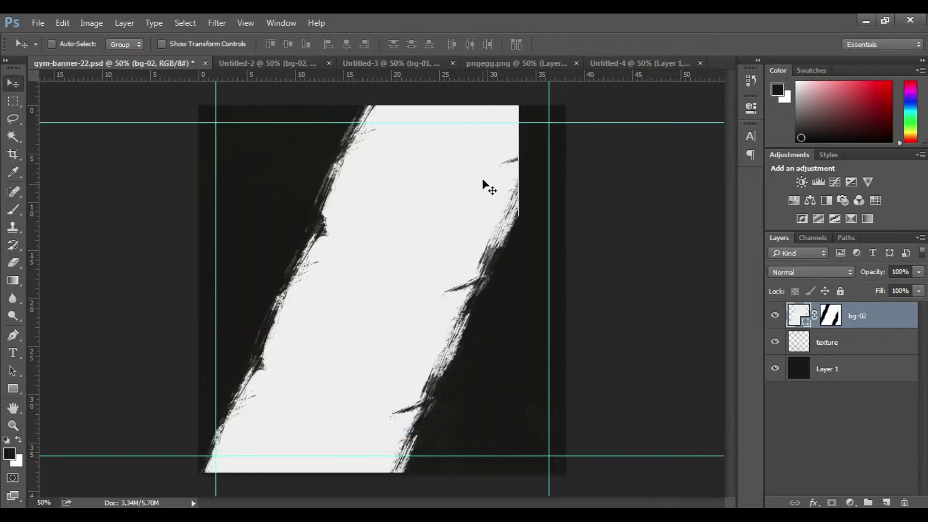
left_click(277, 68)
key("ctrl+w")
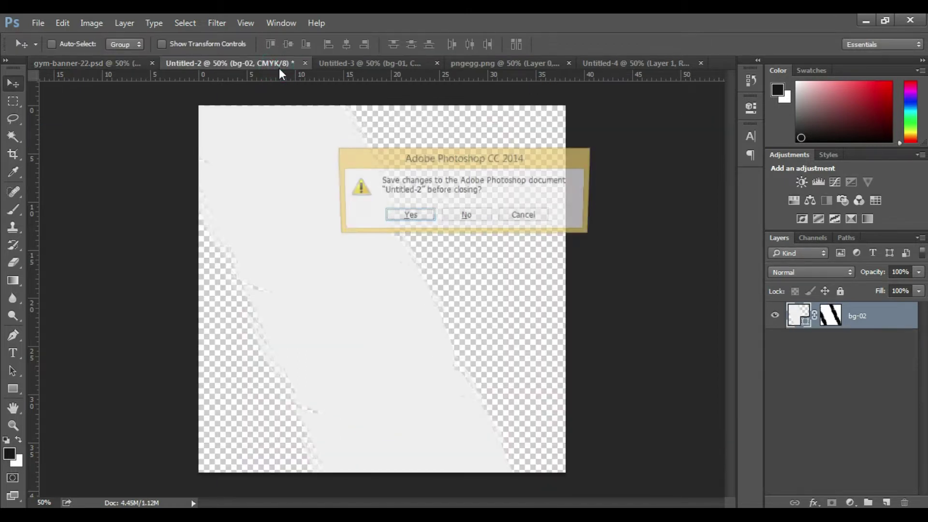
left_click(466, 216)
- Flip the red bg-01 stroke horizontally and place it flush along the bottom-left edge
left_click(297, 66)
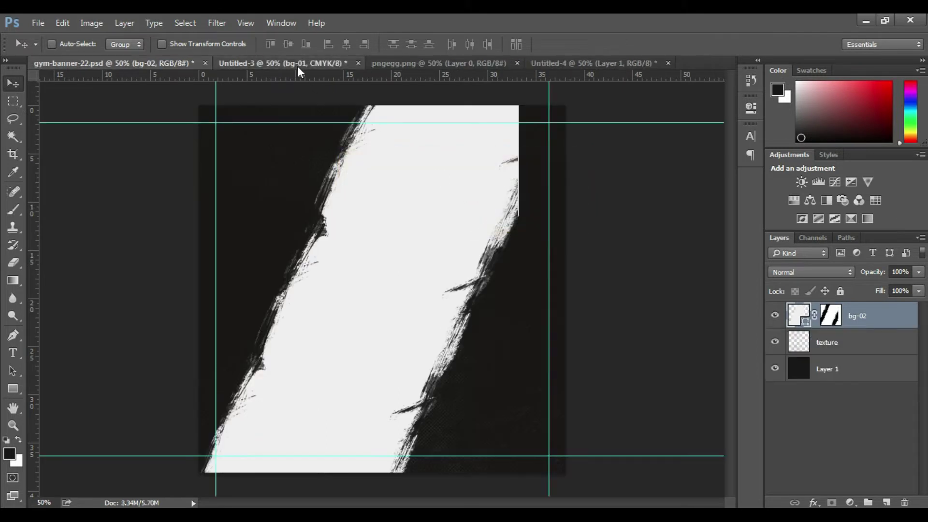
key("ctrl+t")
right_click(543, 445)
left_click(565, 425)
key("Return")
mouse_move(354, 437)
left_mouse_down()
mouse_move(160, 63)
mouse_move(337, 321)
left_mouse_up()
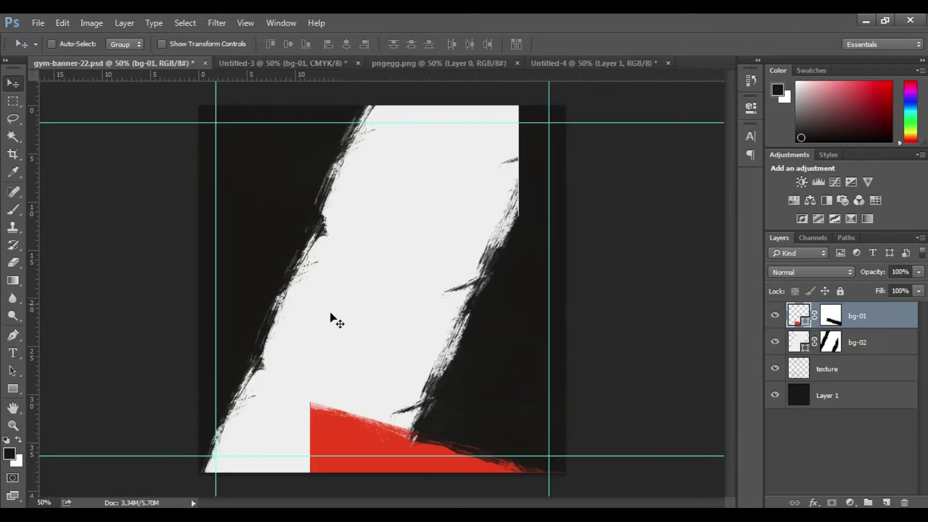
left_click_drag(367, 436, 259, 440)
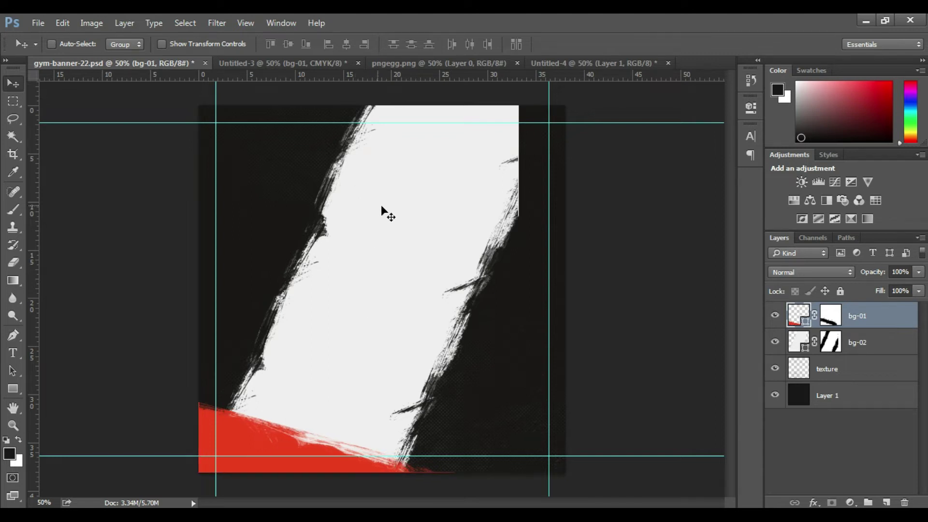
- Close Untitled-3 without saving
left_click(335, 62)
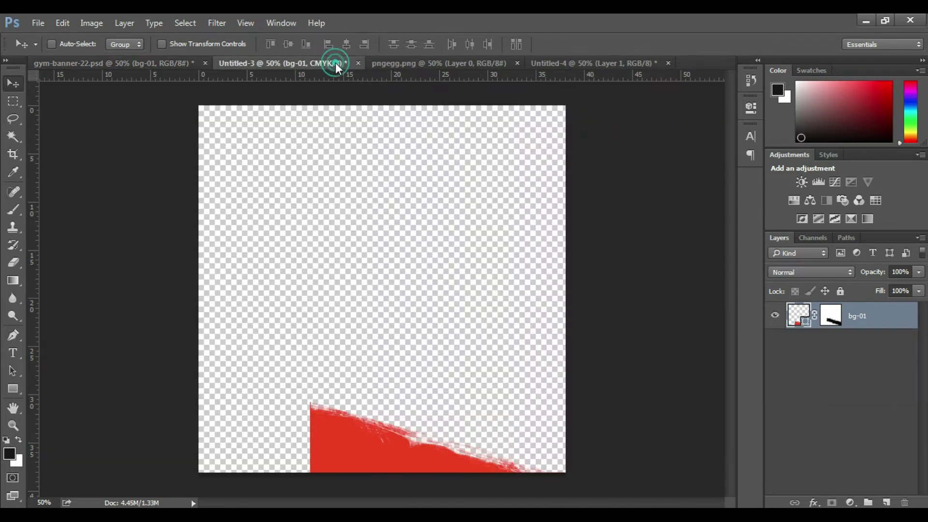
left_click(358, 63)
left_click(470, 214)
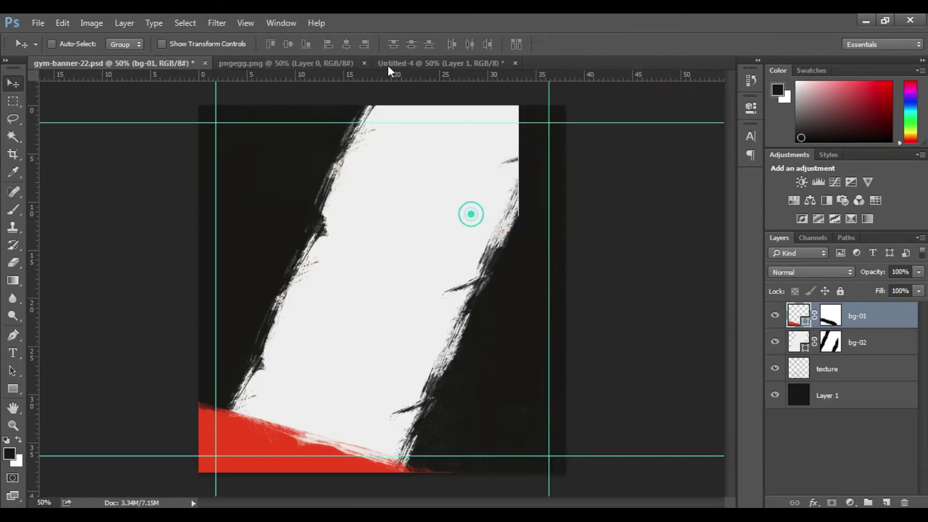
left_click(310, 63)
- Place the man's photo at about 79% size, bottom-left, beneath the red stroke layer
mouse_move(408, 242)
left_mouse_down()
mouse_move(150, 62)
mouse_move(305, 295)
left_mouse_up()
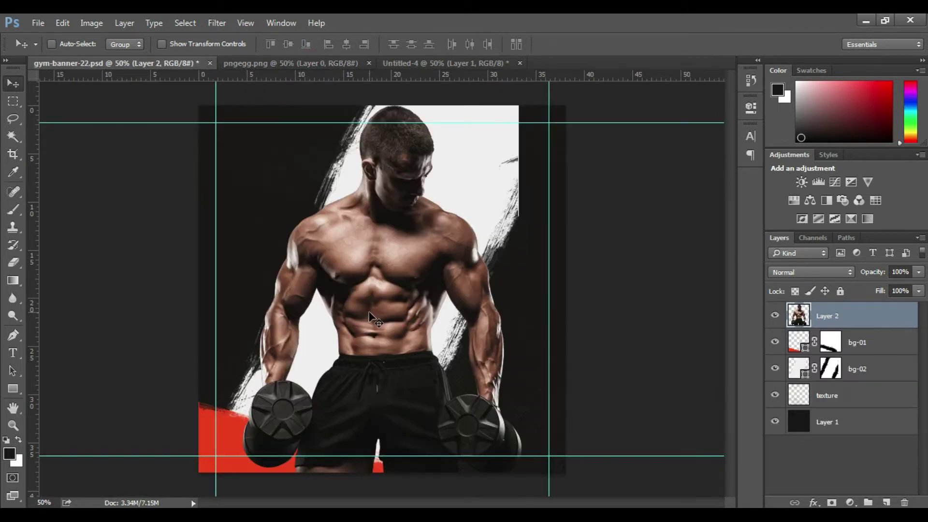
left_click_drag(373, 319, 344, 314)
key("ctrl+t")
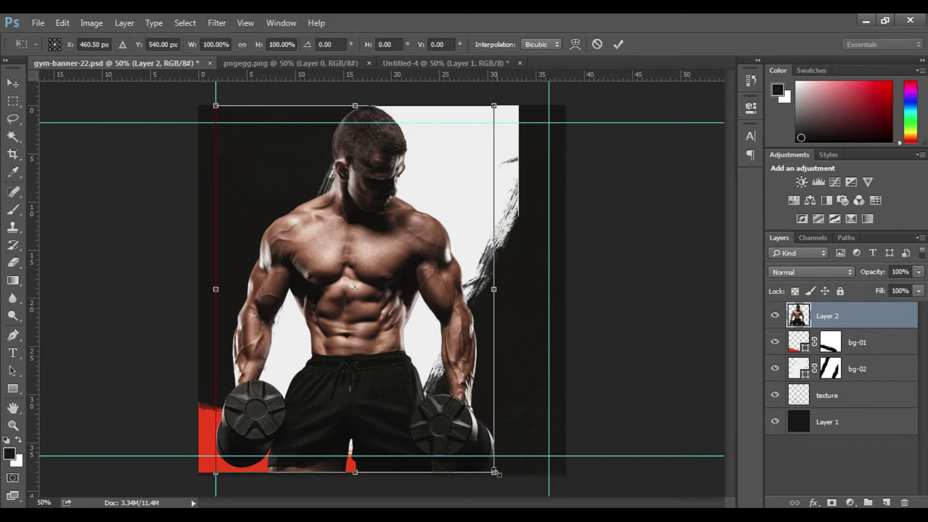
left_click_drag(494, 471, 469, 434)
key("ctrl+z")
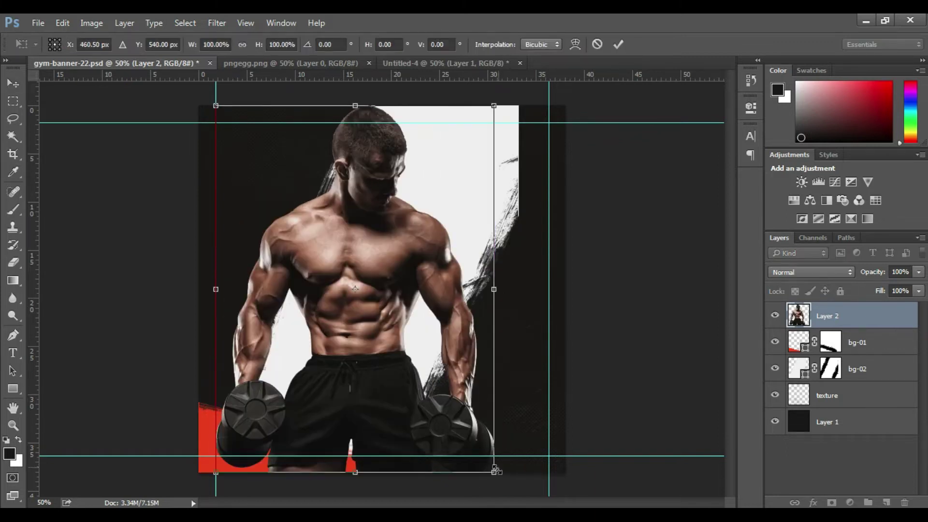
left_click_drag(494, 473, 432, 399)
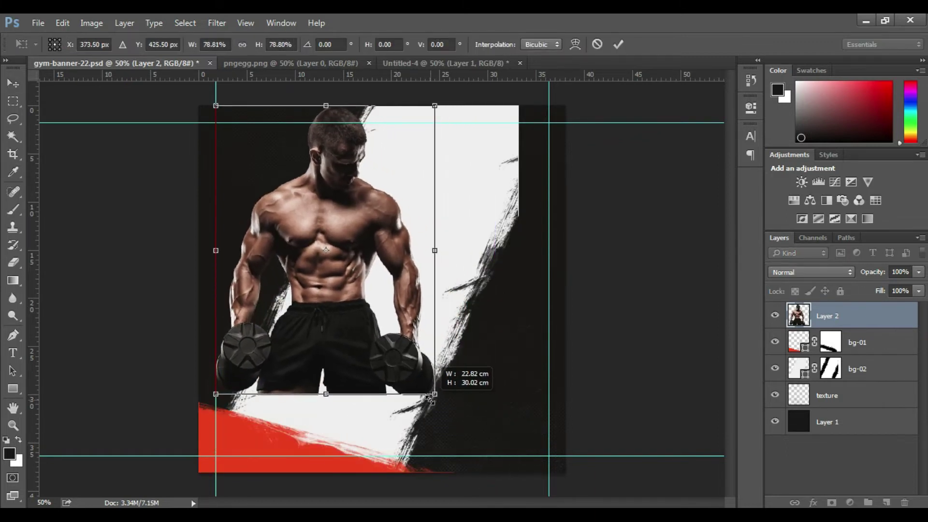
mouse_move(405, 332)
left_mouse_down()
mouse_move(382, 395)
mouse_move(370, 393)
left_mouse_up()
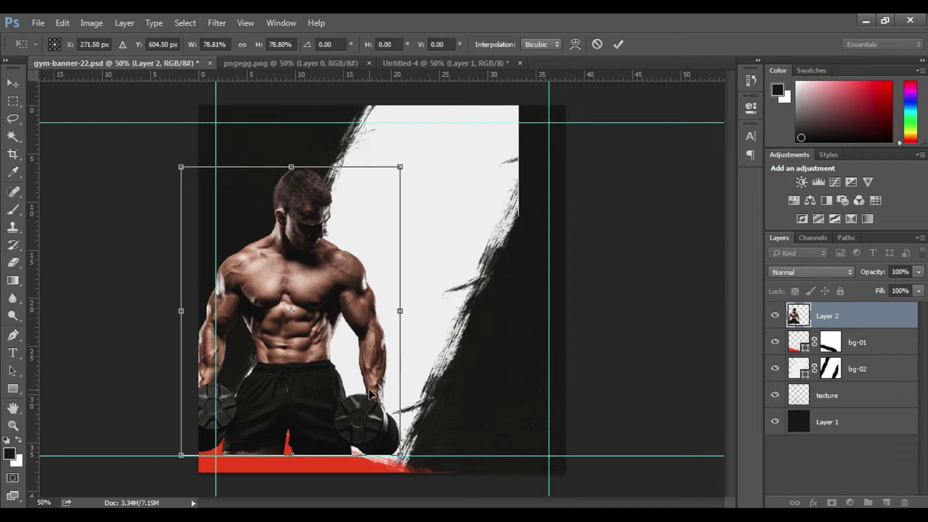
key("Return")
key("ctrl+bracketleft")
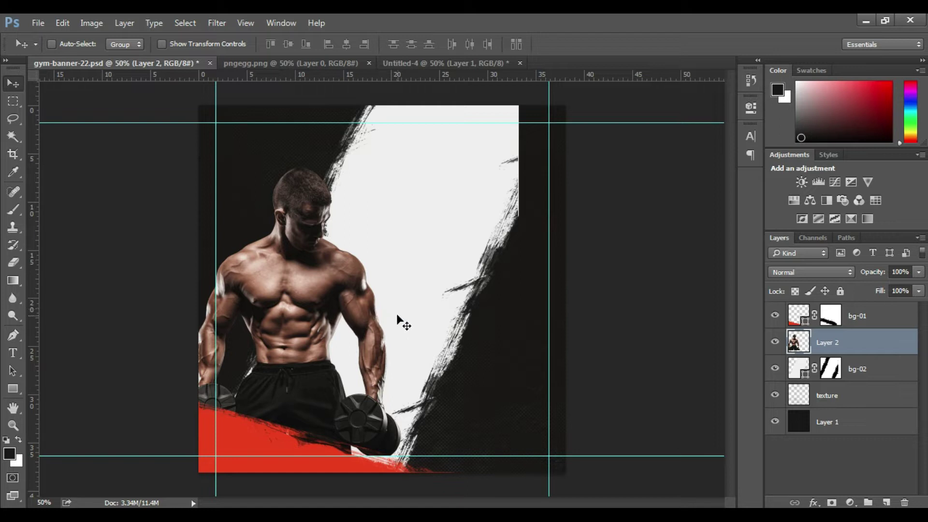
- Shift the white stroke shape to the right, keeping the man's size and position unchanged
key("ctrl+t")
left_click_drag(398, 166, 412, 155)
key("Return")
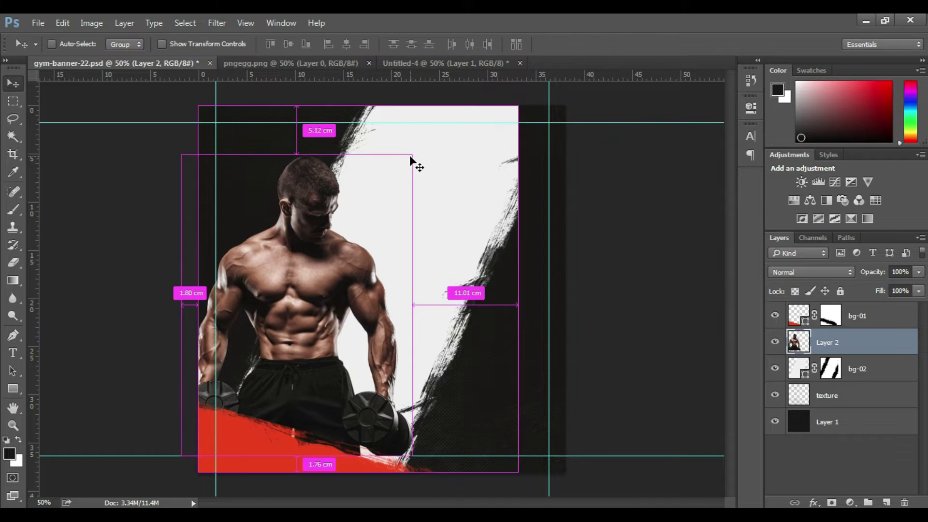
key("ctrl+z")
left_click_drag(473, 199, 509, 138)
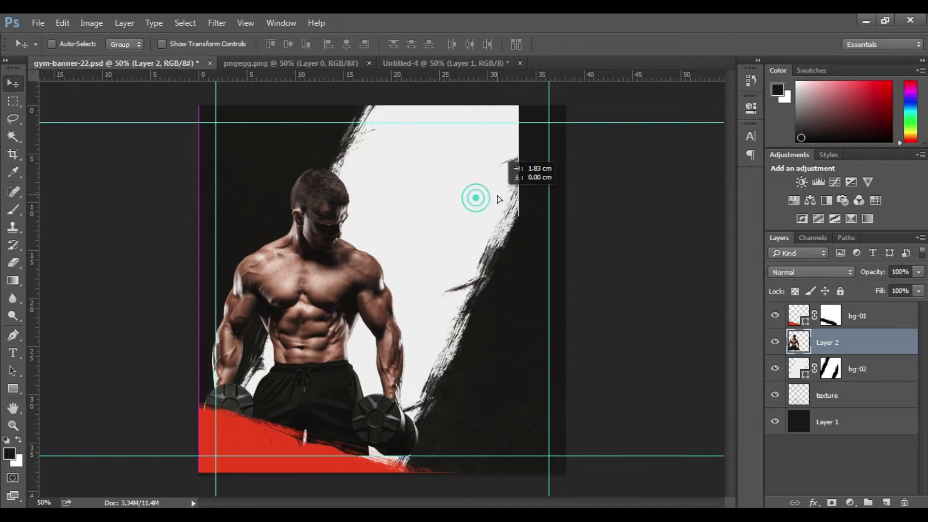
key("ctrl+z")
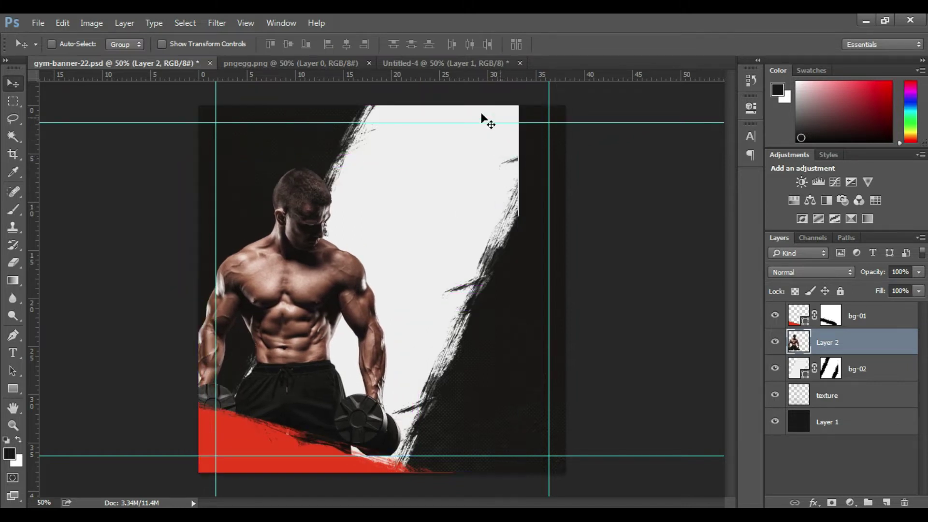
left_click_drag(445, 109, 501, 114)
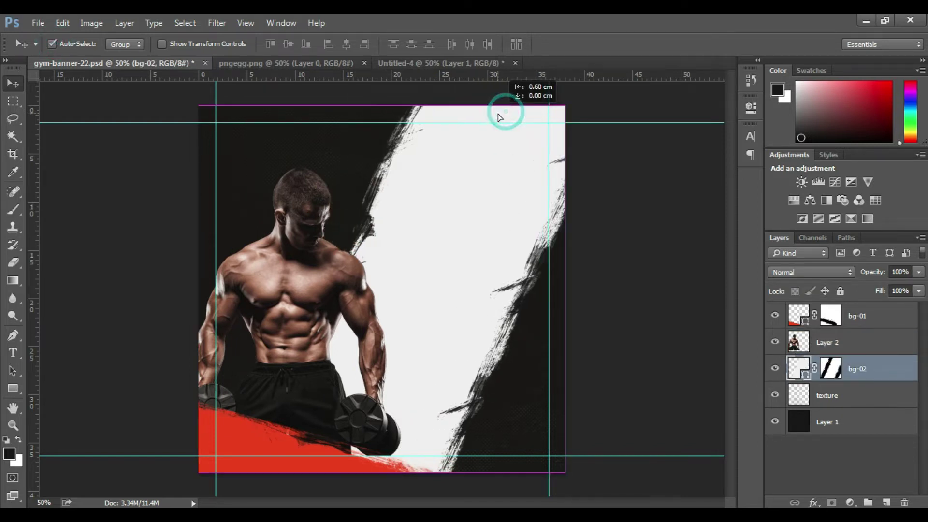
- Enlarge the man to about 114%, nudge him left, and close pngegg.png
left_click(292, 271)
key("ctrl+t")
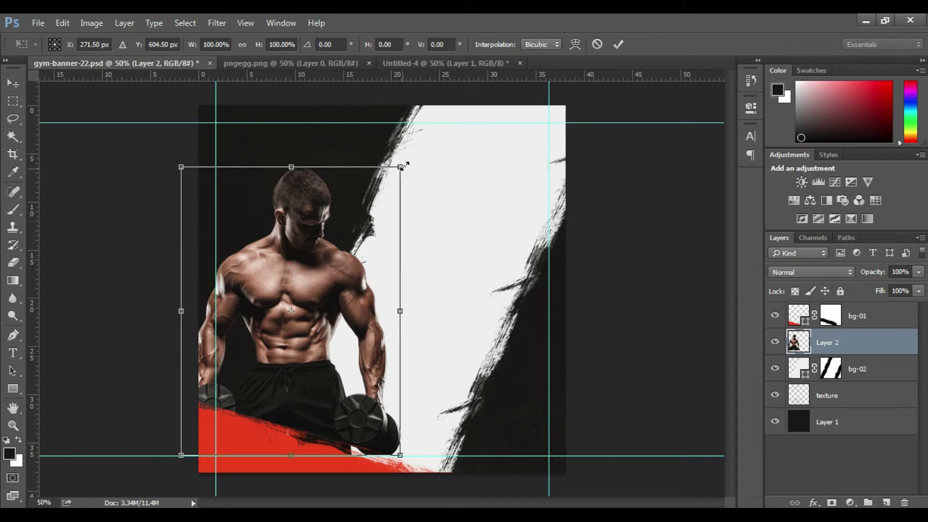
left_click_drag(401, 166, 431, 126)
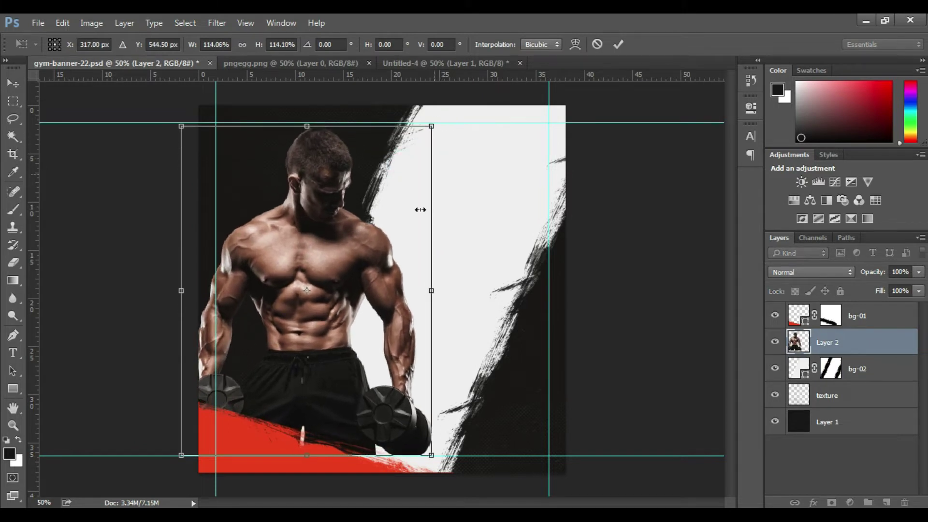
left_click_drag(361, 271, 349, 270)
key("Return")
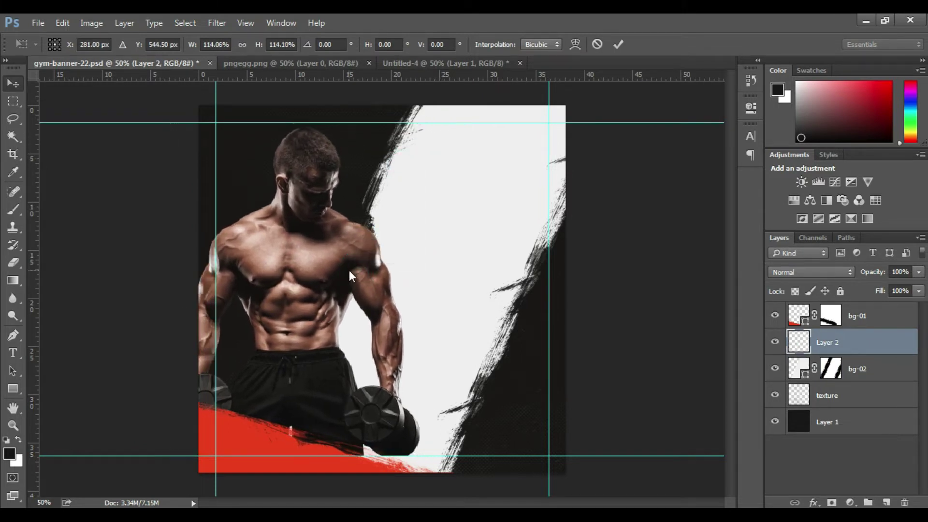
left_click(320, 60)
left_click(368, 63)
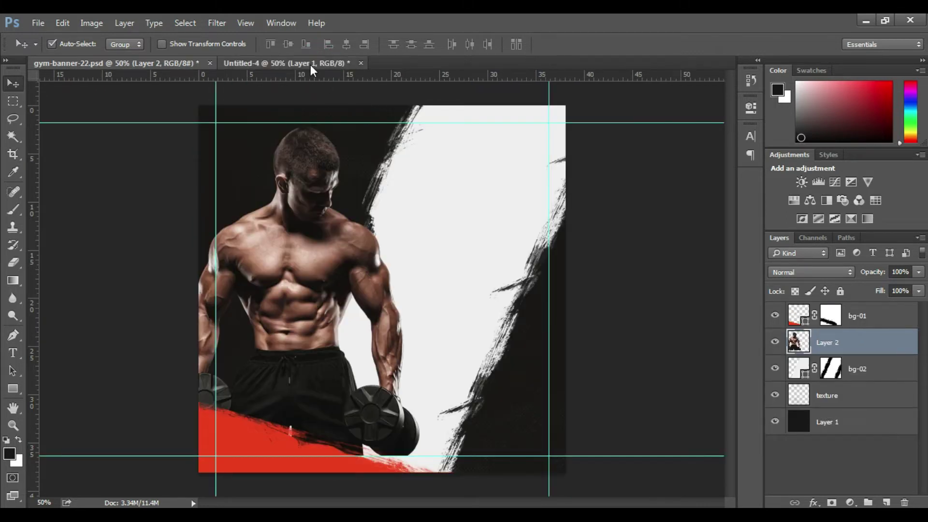
left_click(311, 64)
- Bring the social icons layer into the banner and scale it down into the top-left corner
mouse_move(308, 173)
left_mouse_down()
mouse_move(164, 66)
mouse_move(378, 227)
left_mouse_up()
key("ctrl+t")
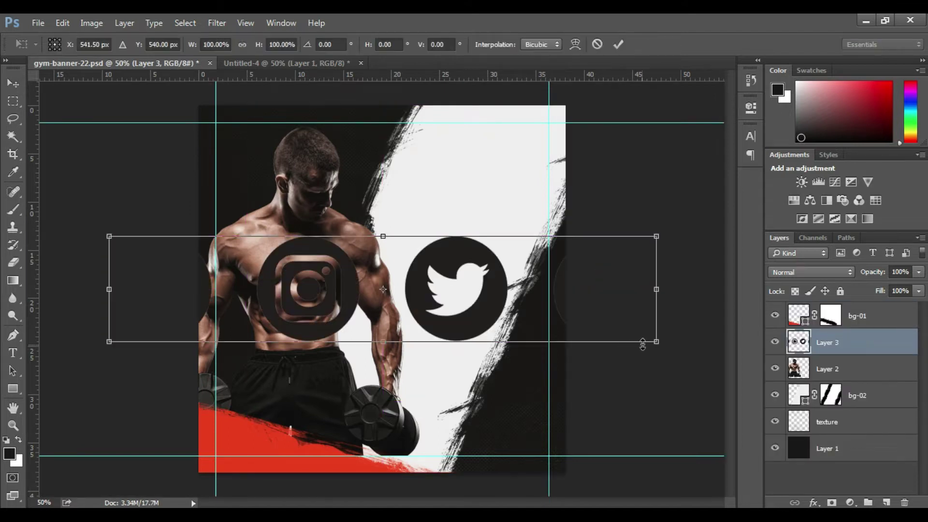
mouse_move(656, 342)
left_mouse_down()
mouse_move(435, 286)
mouse_move(402, 291)
mouse_move(228, 134)
left_mouse_up()
key("Return")
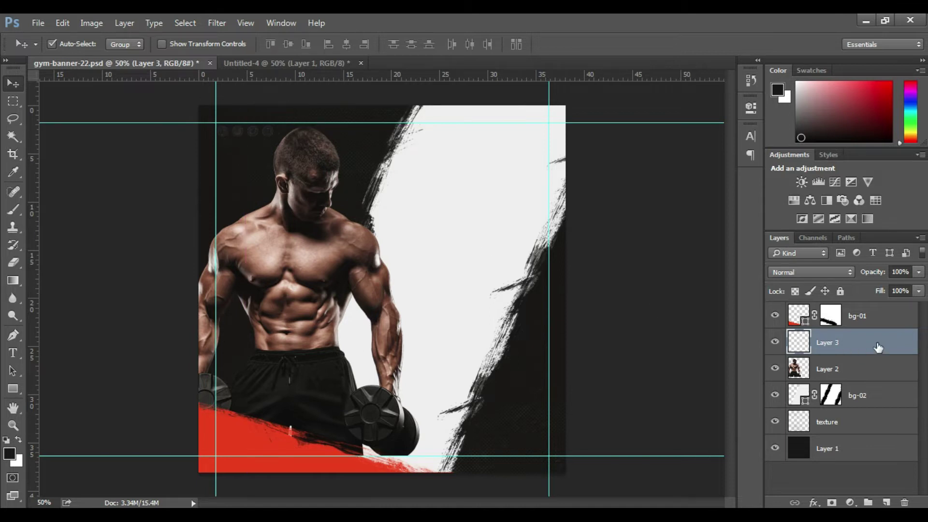
- Give the icons a Color Overlay using red sampled from the banner, then zoom in
double_click(878, 347)
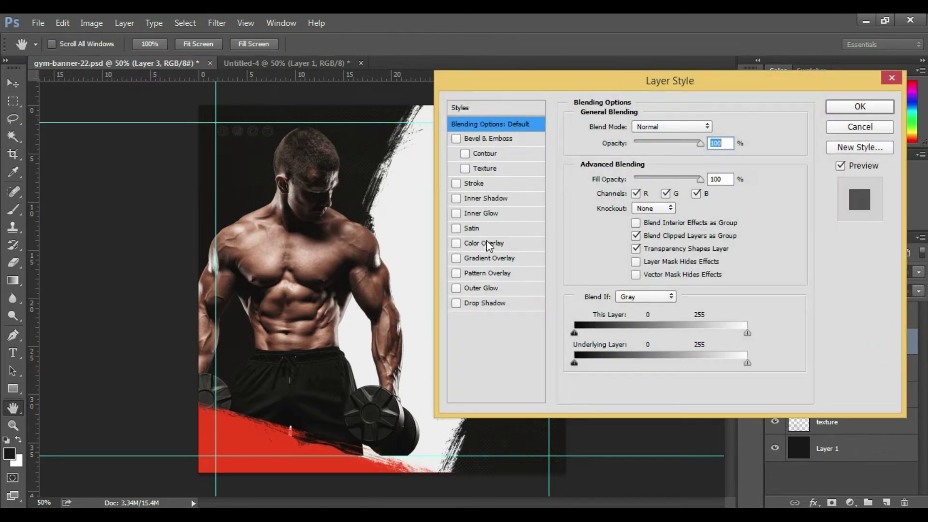
left_click(489, 243)
left_click(715, 127)
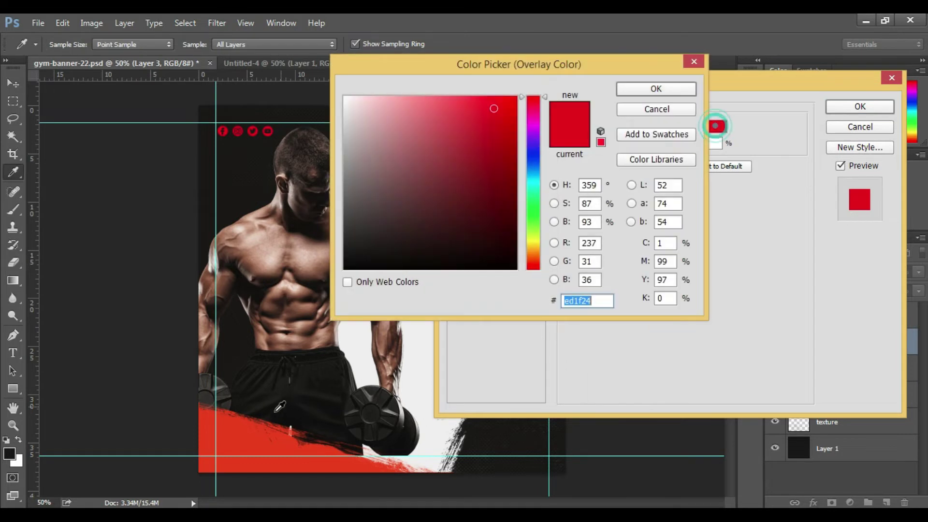
left_click(251, 447)
left_click(656, 89)
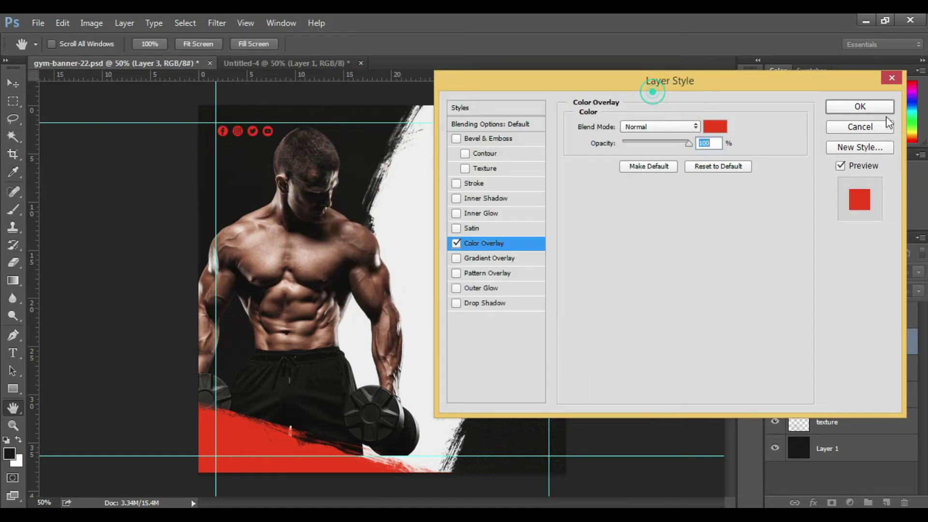
left_click(858, 107)
key("ctrl+space")
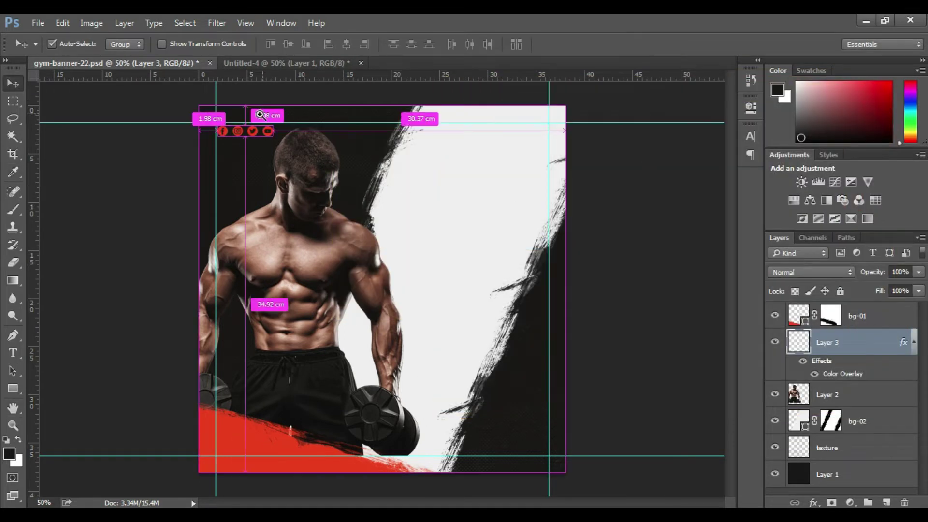
left_click(226, 123)
mouse_move(259, 162)
left_mouse_down()
mouse_move(317, 207)
mouse_move(255, 228)
mouse_move(255, 219)
mouse_move(259, 259)
left_mouse_up()
left_click(317, 207)
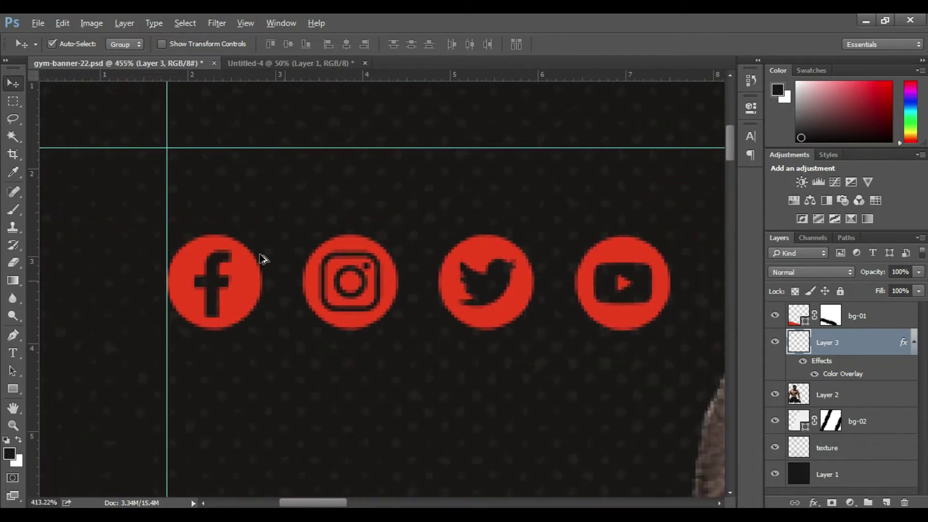
- Add a 'Follow Us' text line below the social icons
scroll(261, 259, "down", 2)
key("ctrl+t")
mouse_move(429, 251)
left_mouse_down()
mouse_move(397, 254)
mouse_move(390, 274)
left_mouse_up()
key("ctrl+z")
key("Return")
key("t")
left_click(294, 340)
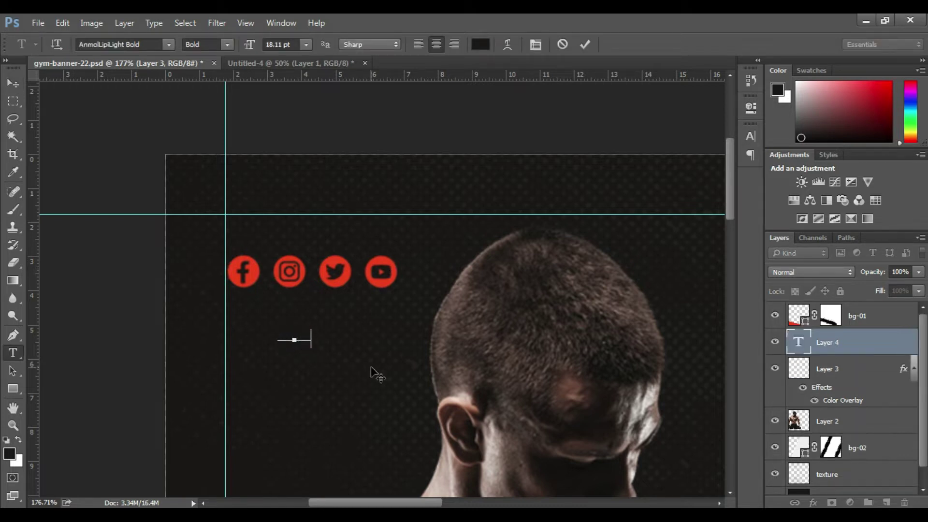
key("ctrl+Return")
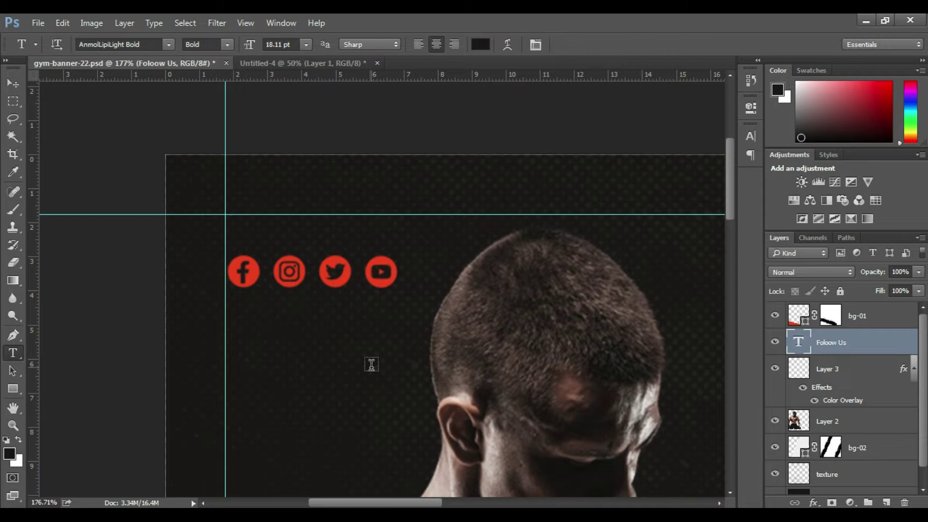
key("v")
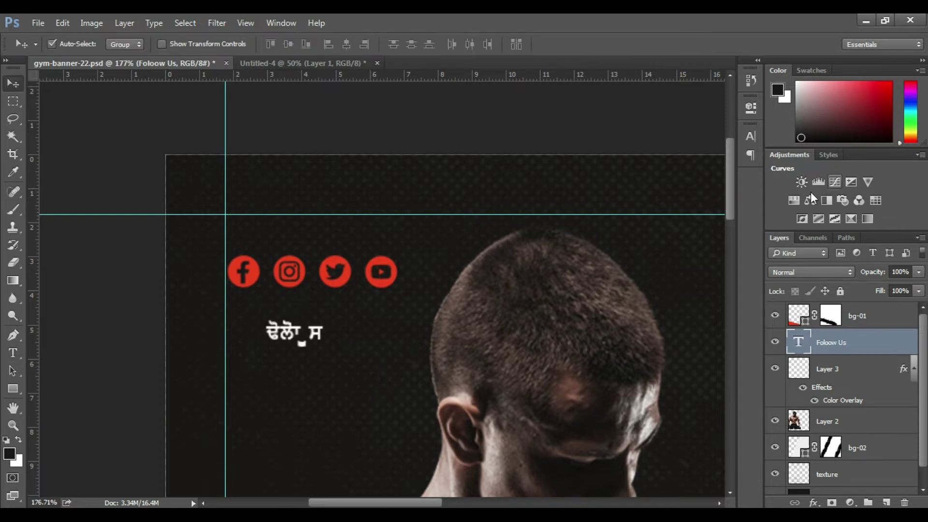
- Set the heading font to Arial Bold in the Character panel
left_click(751, 136)
left_click(642, 143)
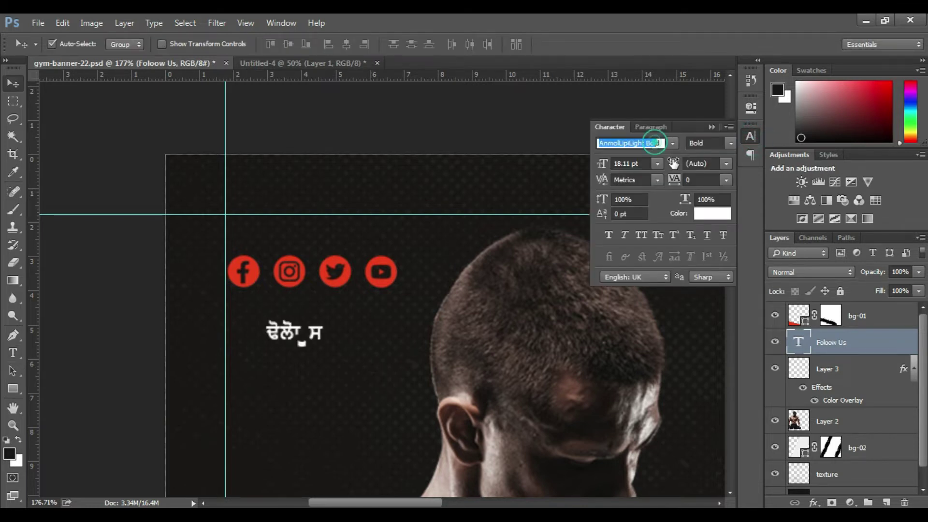
left_click(672, 143)
scroll(673, 164, "up", 5)
key("Escape")
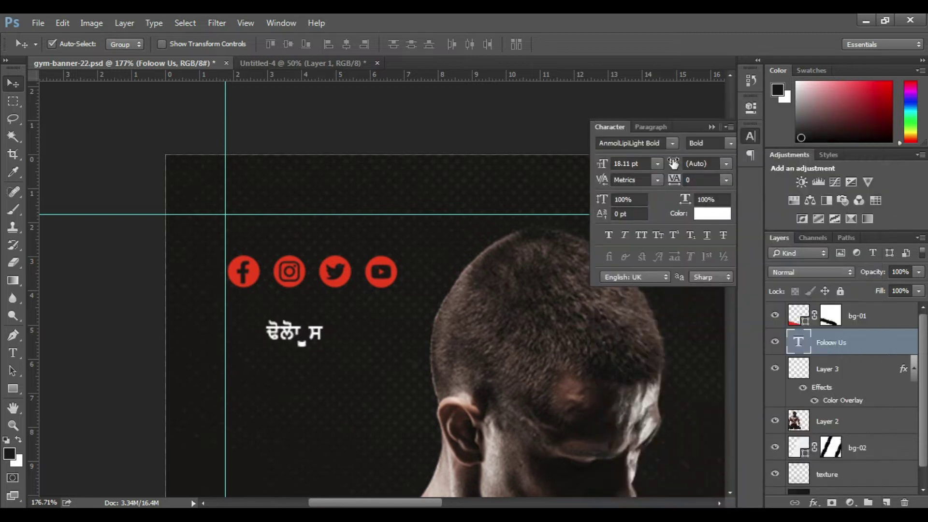
left_click(654, 142)
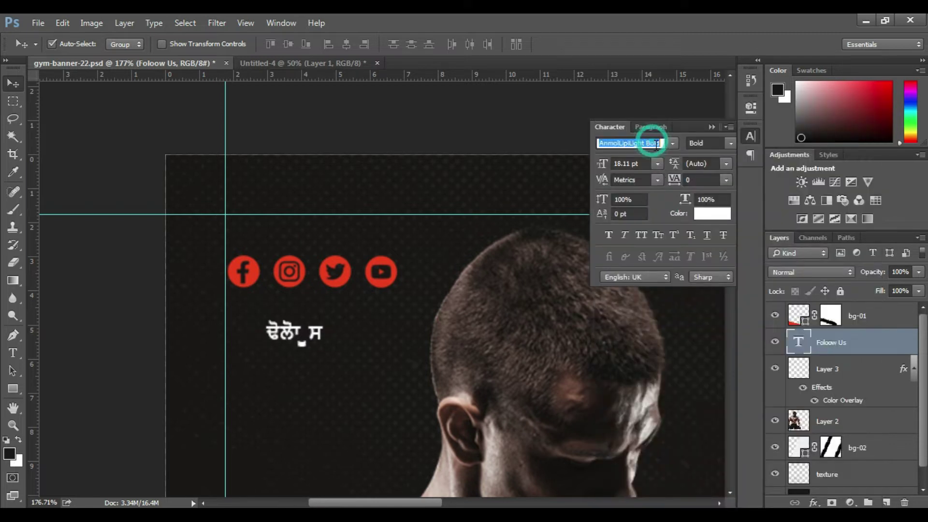
left_click(672, 144)
scroll(656, 149, "up", 10)
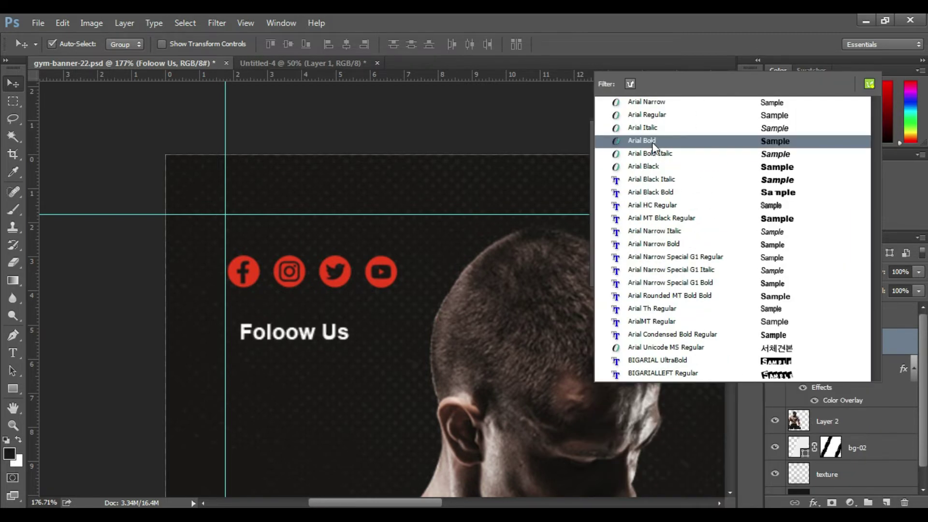
left_click(652, 142)
- Fix the 'Foloow' typo to 'Follow' and make the heading All Caps
key("t")
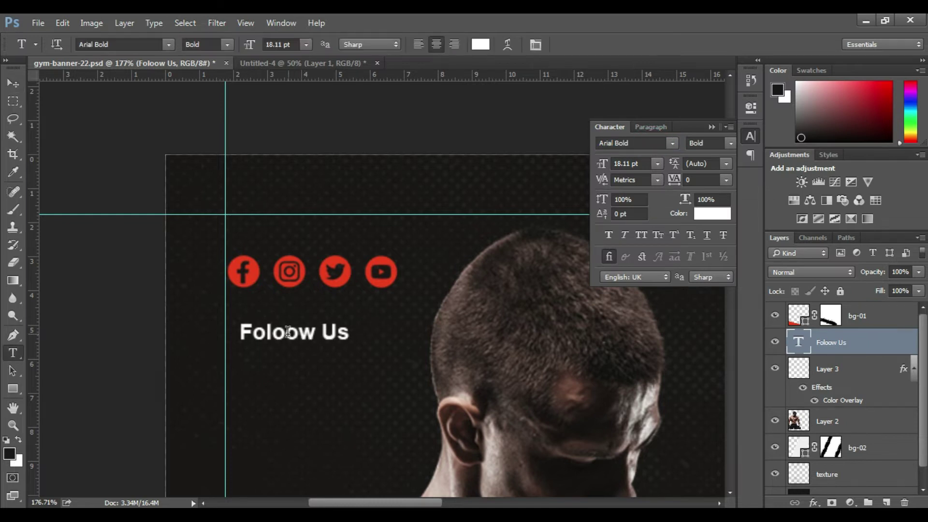
left_click(283, 333)
key("BackSpace")
type("l")
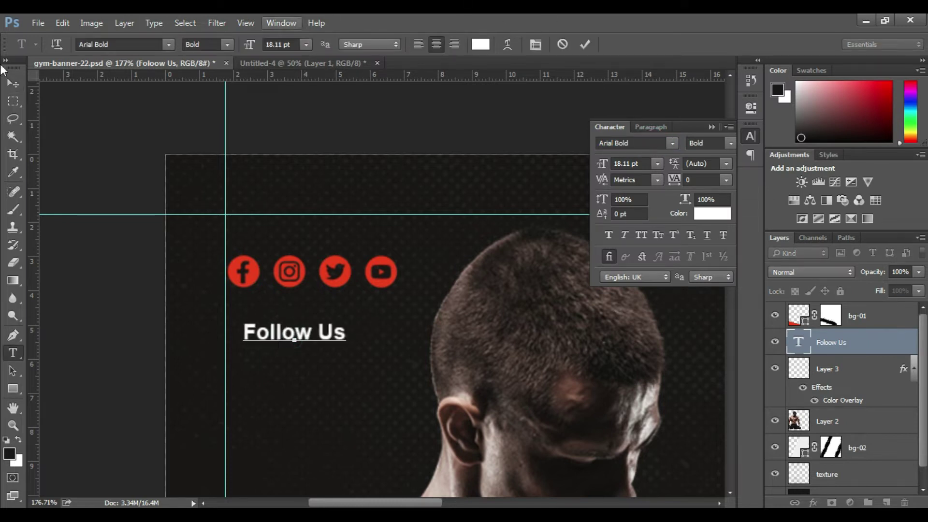
left_click(13, 84)
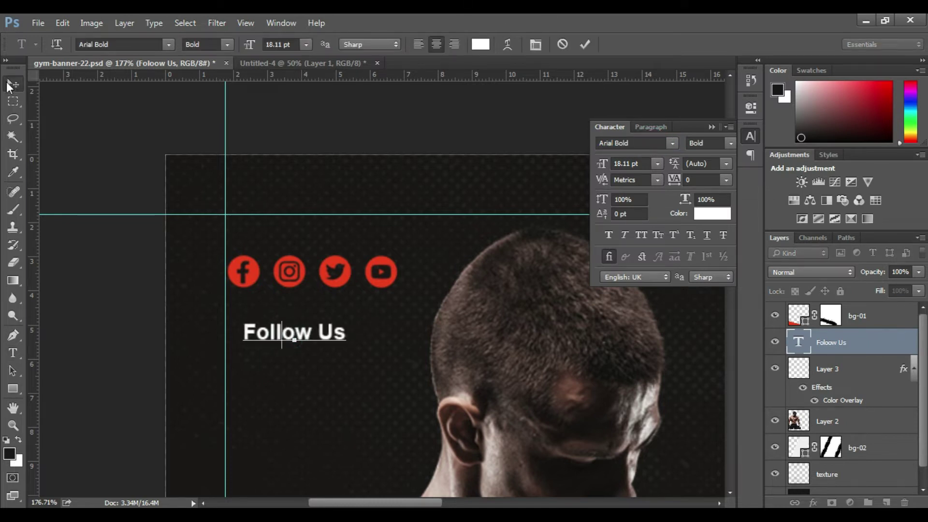
left_click(640, 235)
left_click(749, 135)
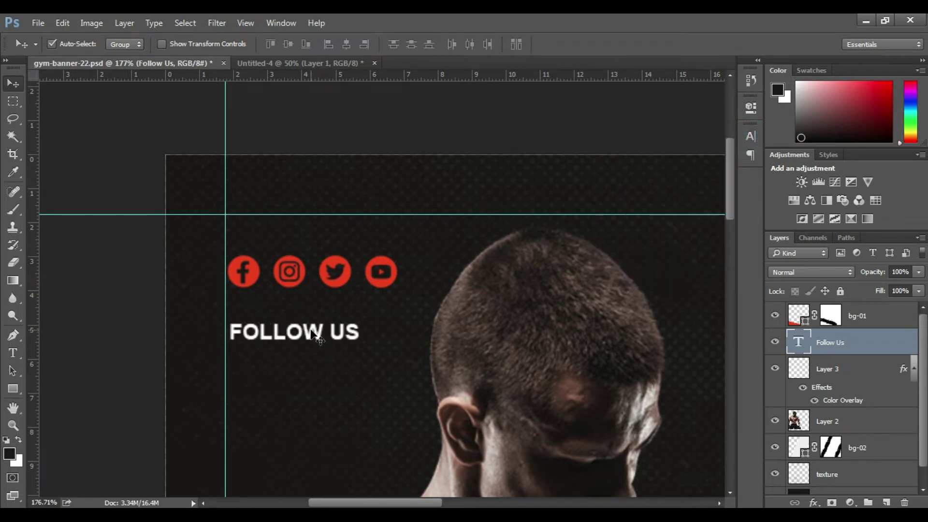
- Position FOLLOW US directly above the social icons
left_click_drag(327, 348, 331, 227)
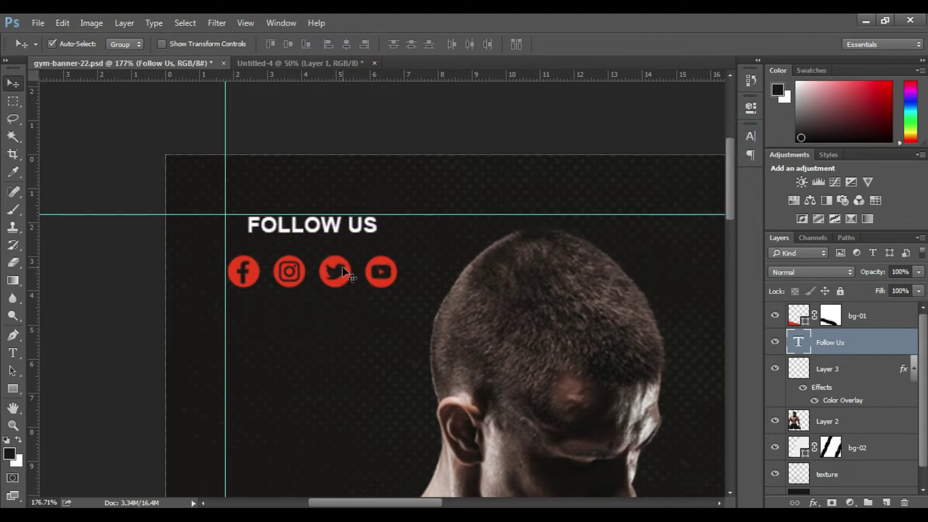
left_click_drag(347, 281, 346, 267)
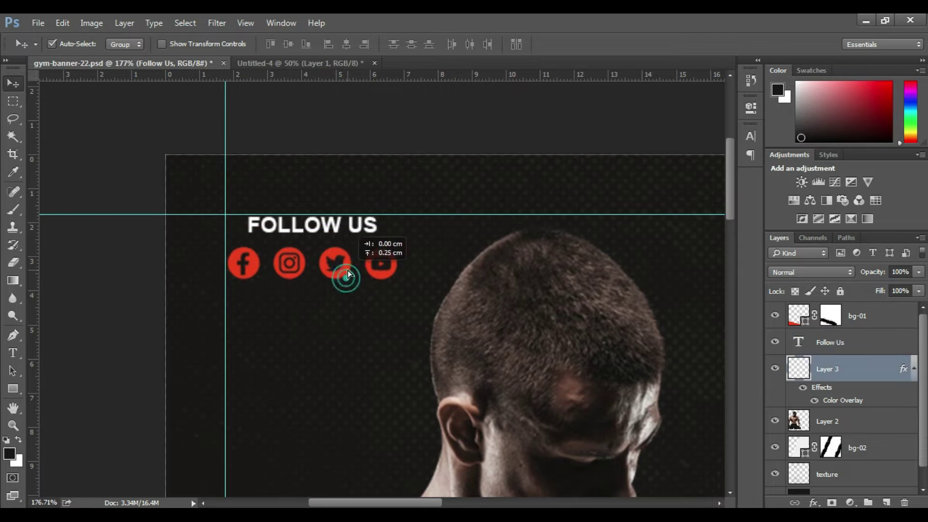
left_click(342, 233)
left_click_drag(341, 231, 344, 232)
- Duplicate the FOLLOW US text layer and drop the copy lower on the banner
scroll(305, 202, "down", 3)
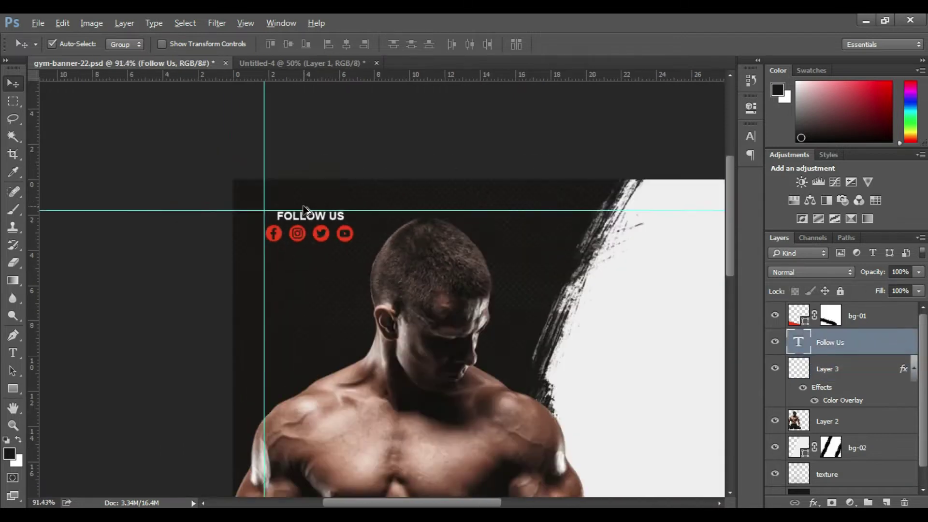
scroll(290, 183, "down", 1)
scroll(276, 159, "down", 1)
scroll(261, 141, "up", 1)
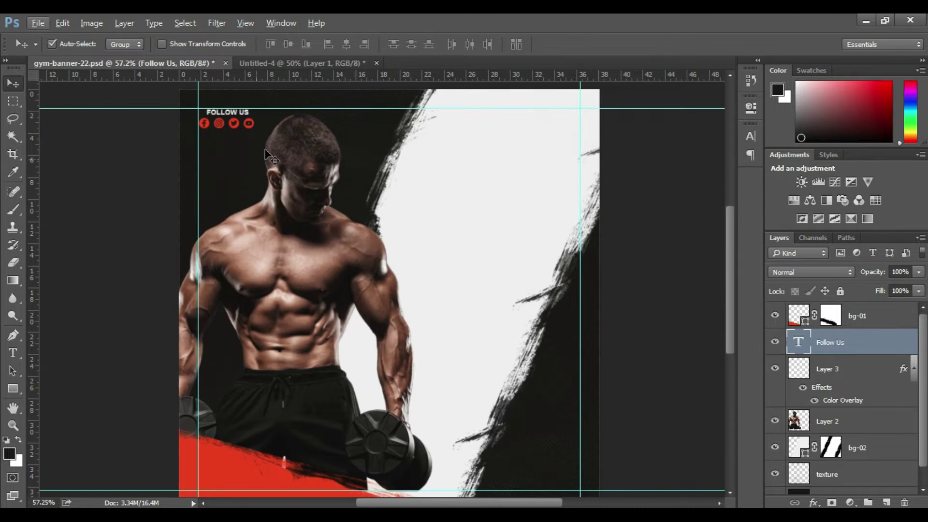
scroll(265, 141, "up", 1)
scroll(262, 135, "up", 1)
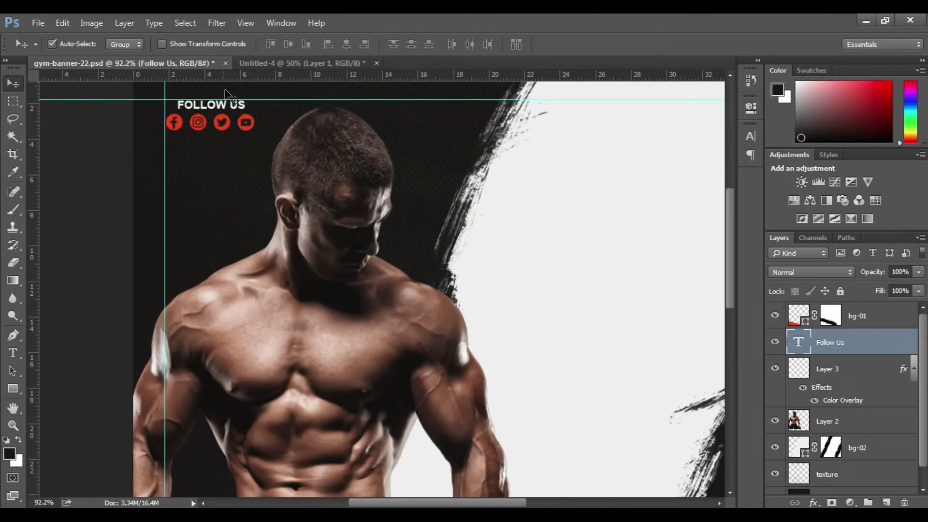
mouse_move(224, 109)
left_mouse_down()
mouse_move(290, 191)
mouse_move(258, 211)
left_mouse_up()
- Retype the copy as 'WAKE UP!' and move it onto the white stroke area
key("t")
triple_click(255, 207)
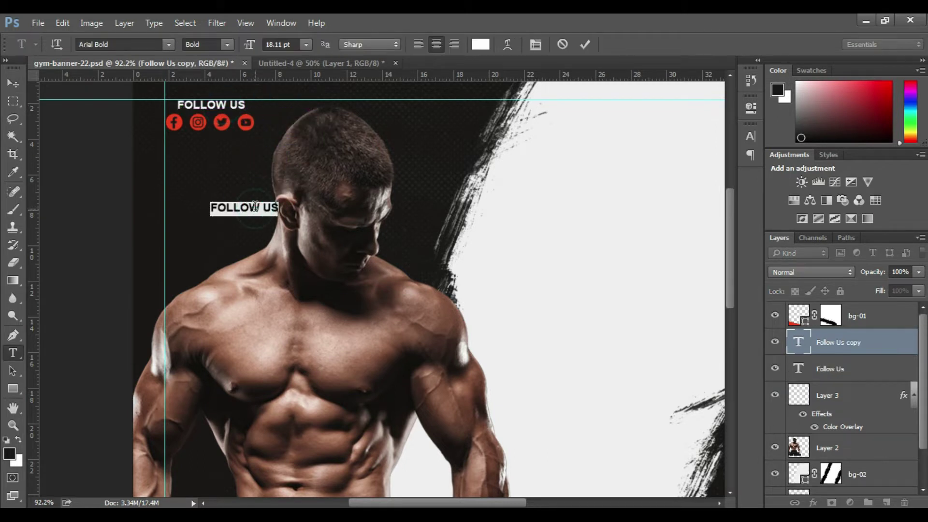
type("WAKE UP!")
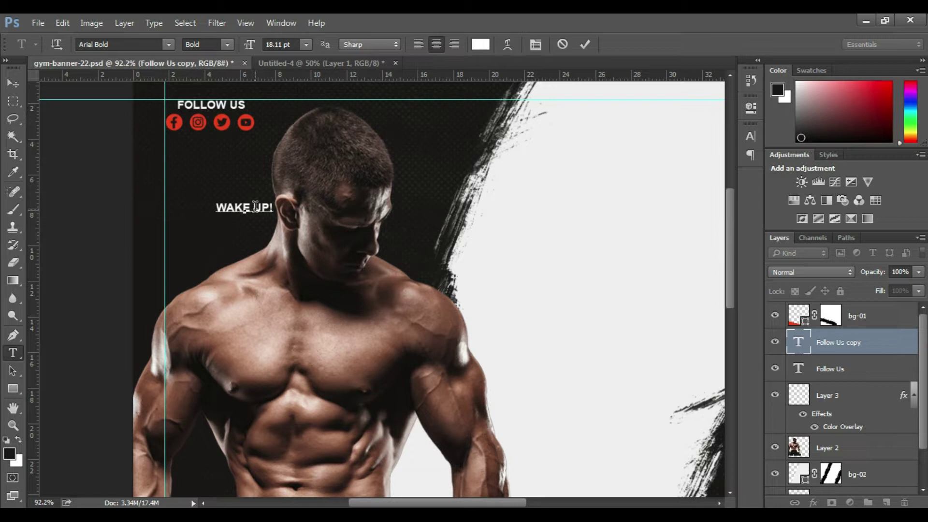
key("ctrl+Return")
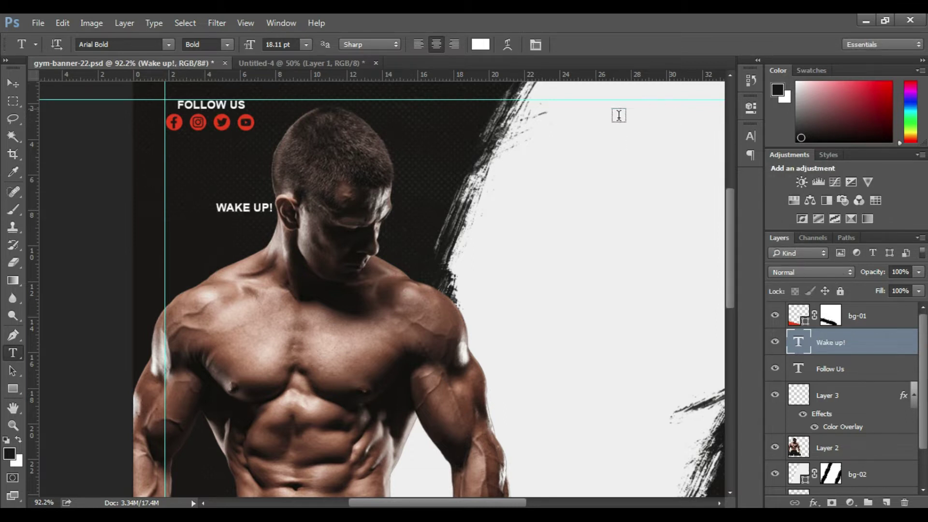
key("v")
mouse_move(258, 209)
left_mouse_down()
mouse_move(556, 207)
mouse_move(266, 196)
left_mouse_up()
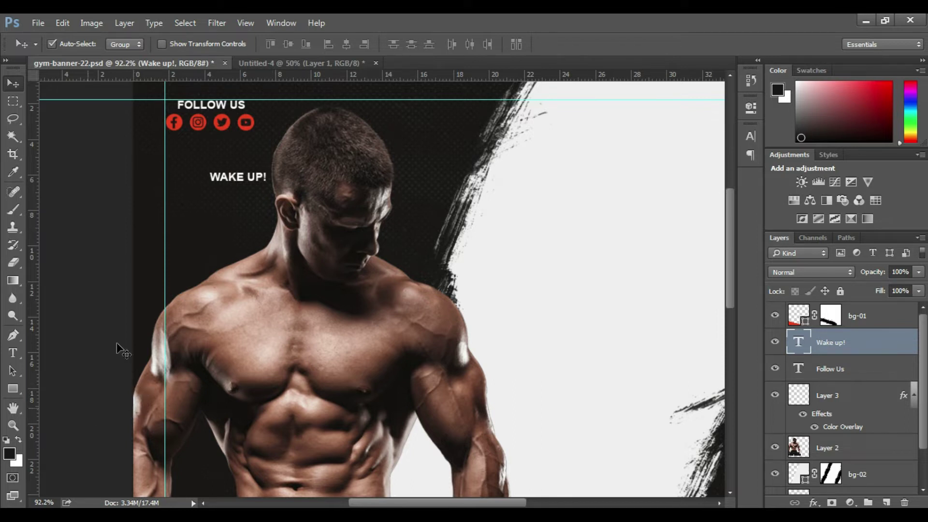
left_click_drag(232, 178, 583, 207)
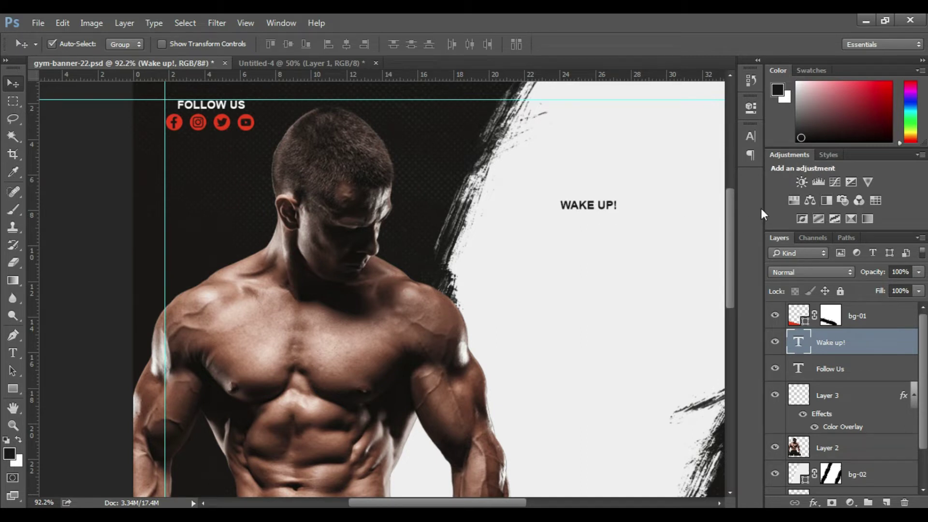
- Dock the Character and Paragraph panels together in the right-hand column
left_click(750, 136)
left_click(642, 234)
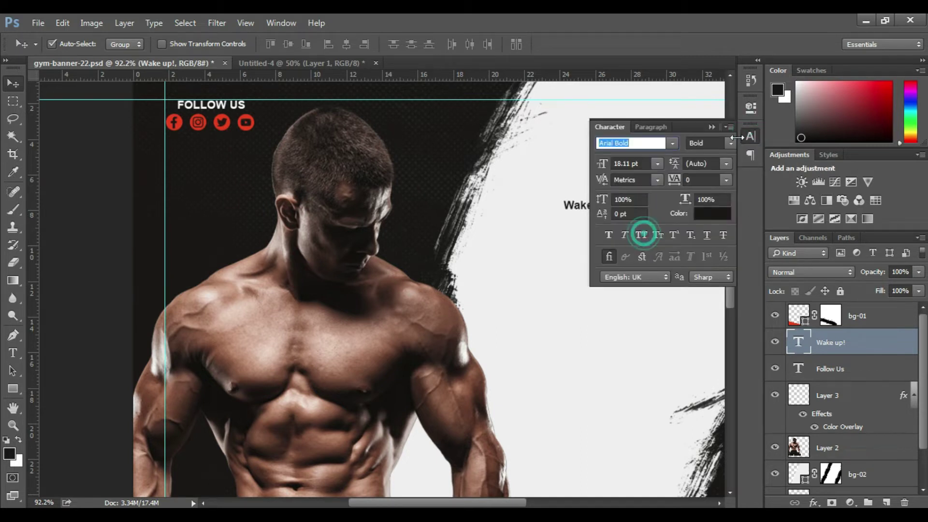
left_click(750, 136)
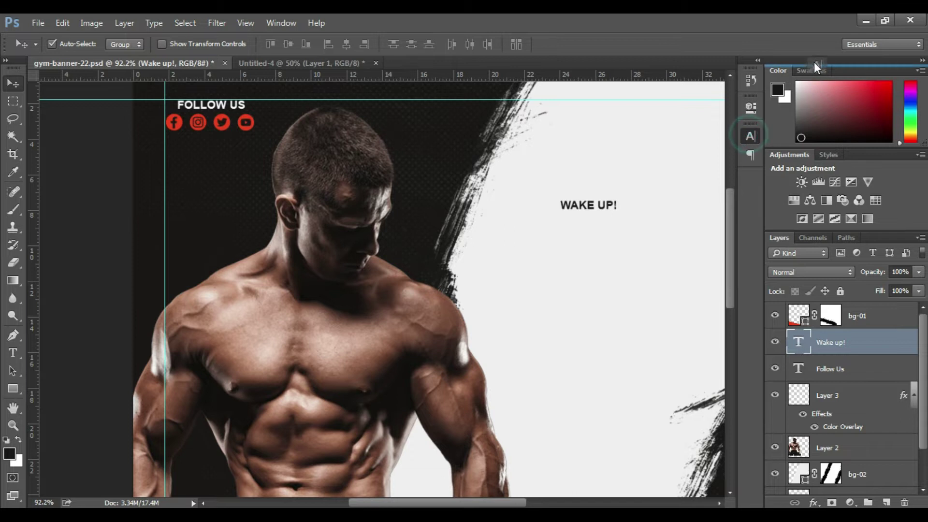
left_click_drag(814, 62, 812, 60)
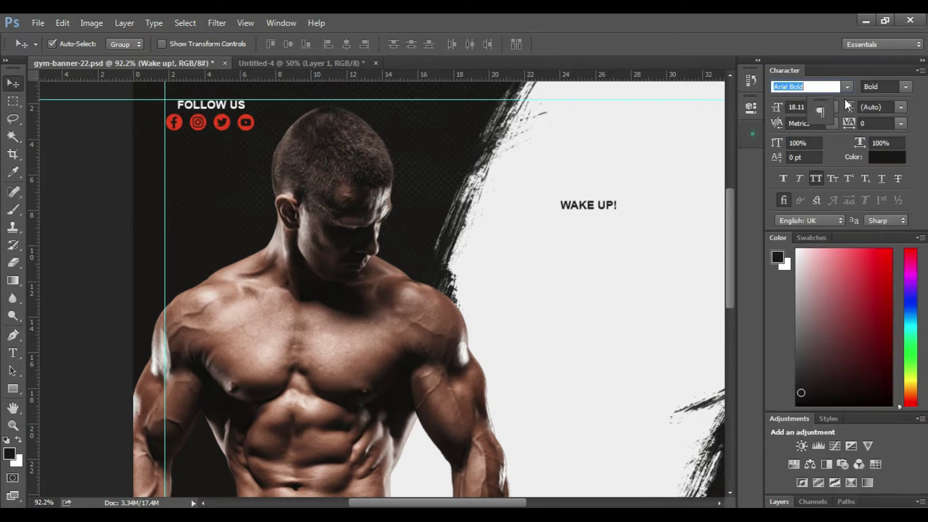
left_click_drag(845, 101, 837, 72)
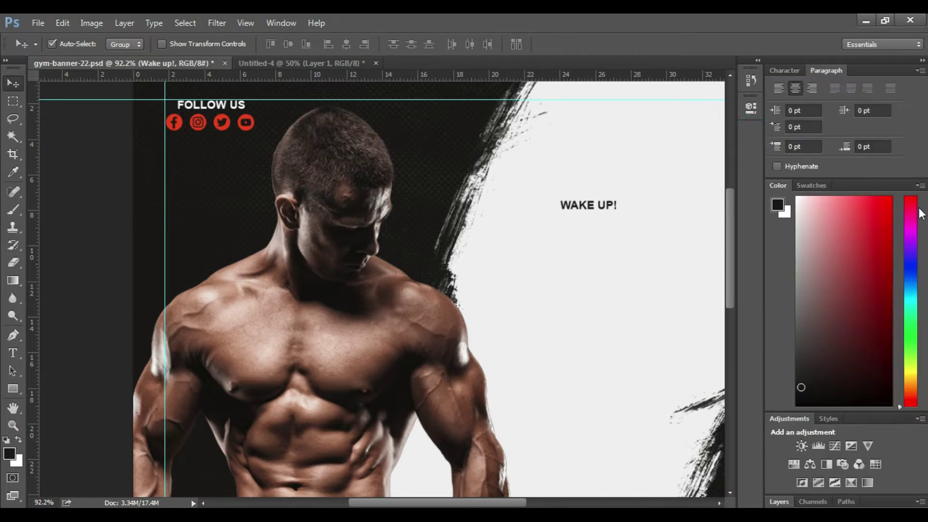
left_click(785, 70)
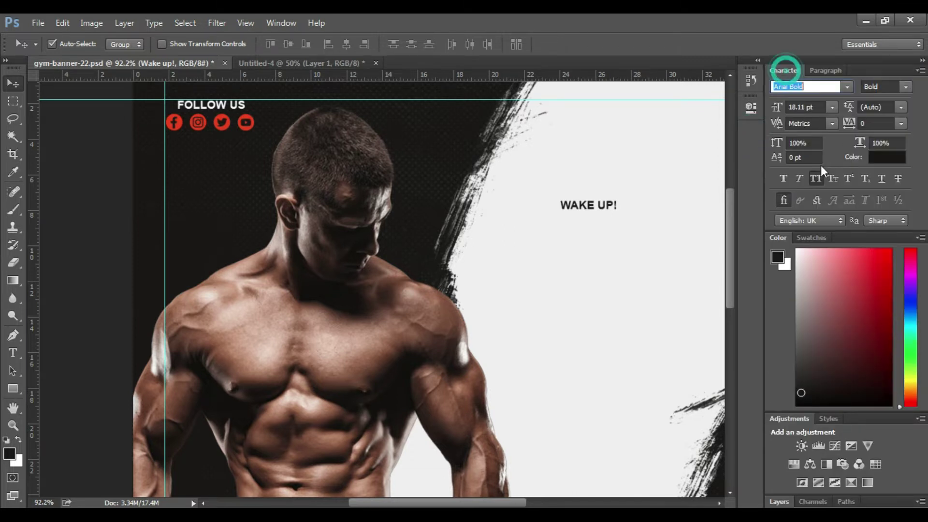
- Close the Color and Adjustments panel groups and expand the Layers panel
left_click(917, 237)
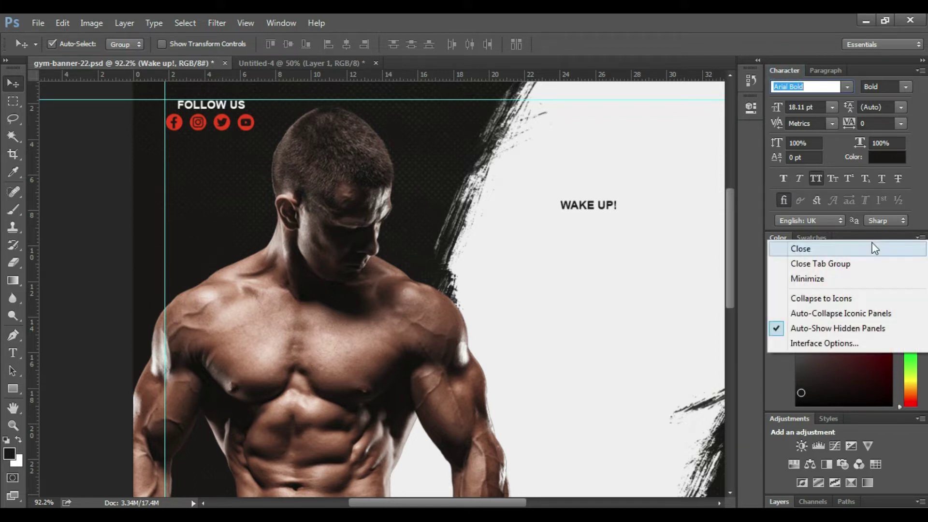
left_click(864, 261)
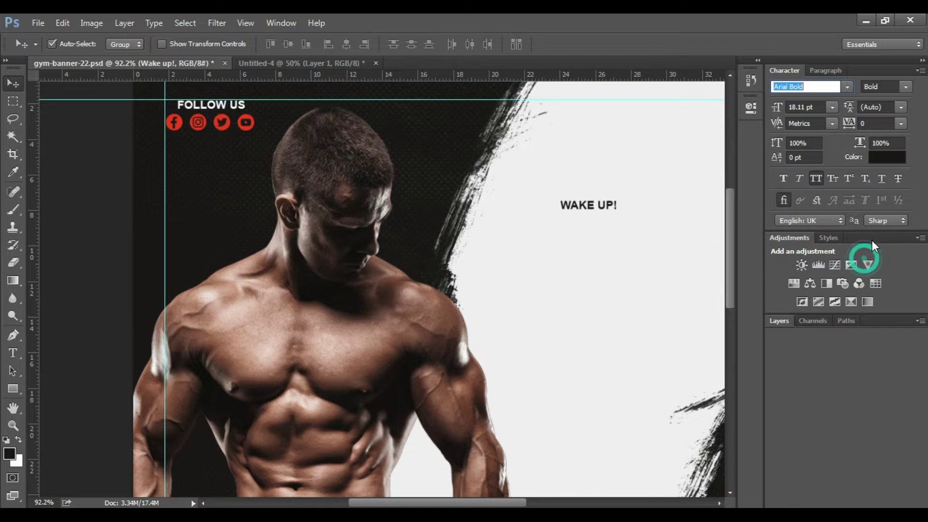
right_click(871, 239)
left_click(843, 264)
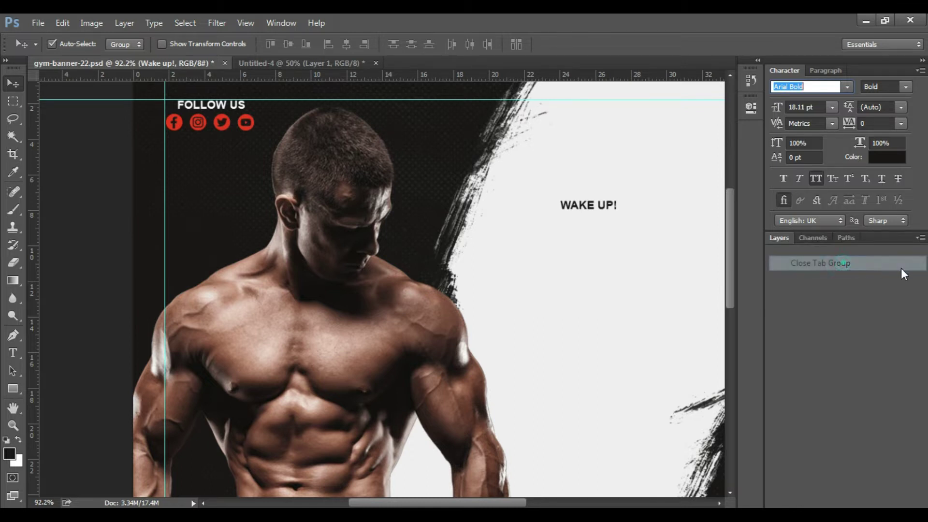
left_click(579, 205)
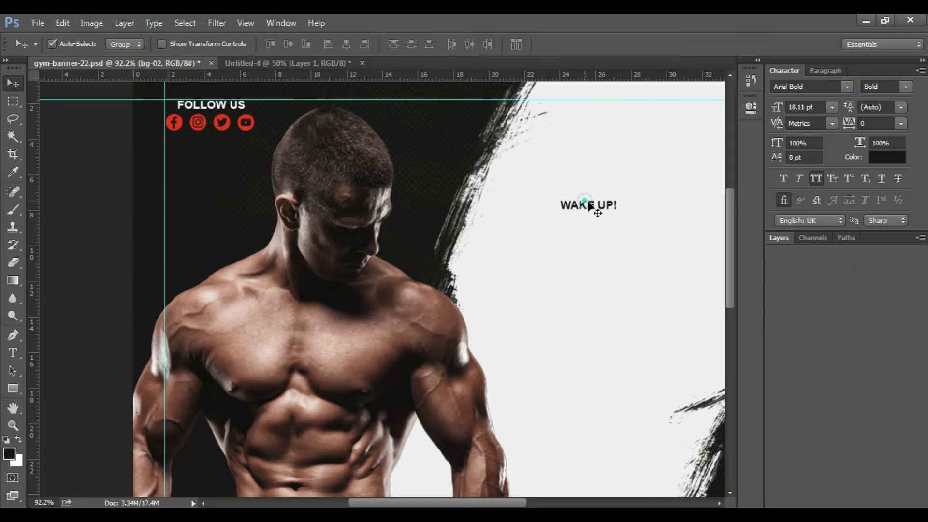
left_click(781, 238)
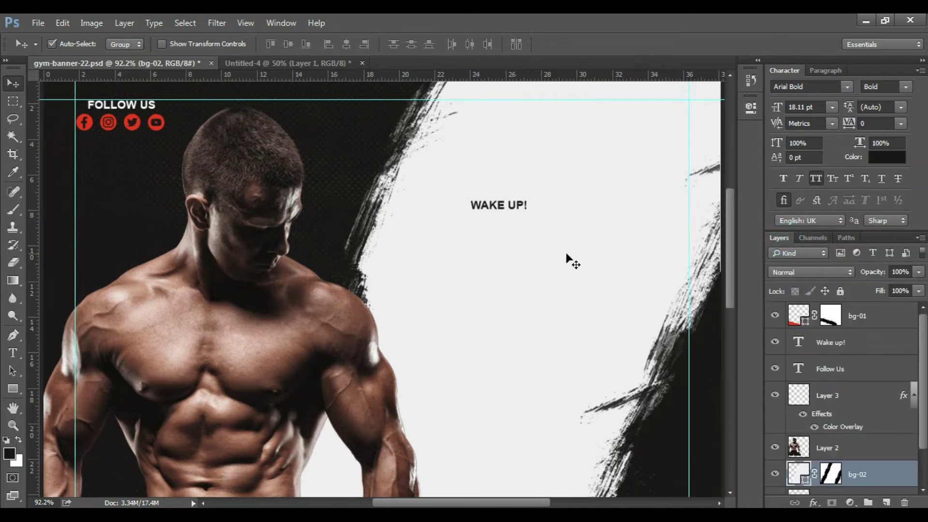
- Move the headline higher, turn off All Caps to read 'Wake up!', and scale it up
left_click_drag(512, 212, 500, 190)
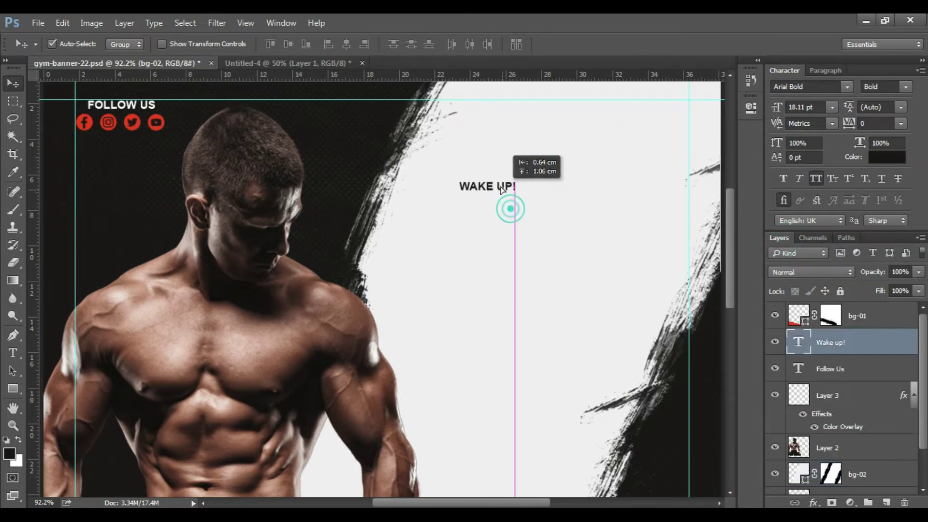
left_click(815, 178)
key("ctrl+t")
mouse_move(513, 191)
left_mouse_down()
mouse_move(551, 208)
mouse_move(504, 180)
left_mouse_up()
key("Return")
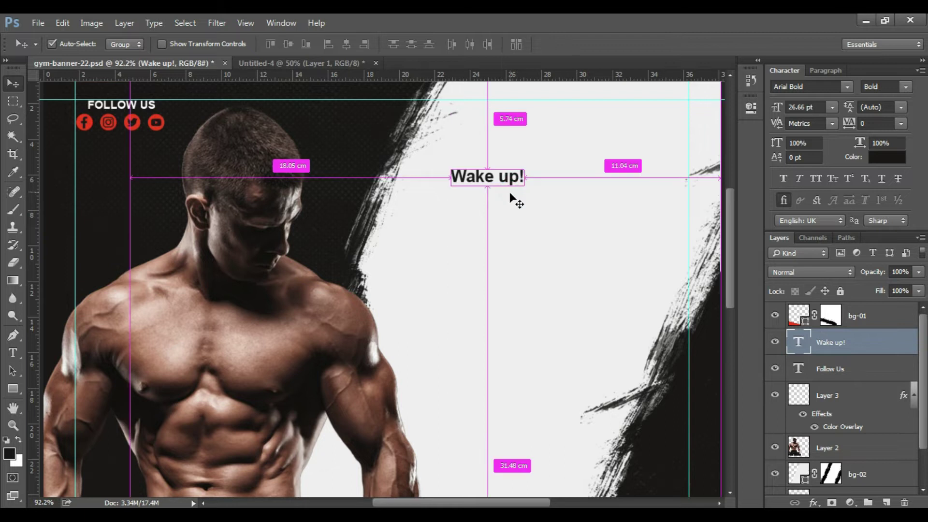
- Skew the 'Wake up!' headline into an italic slant
key("ctrl+t")
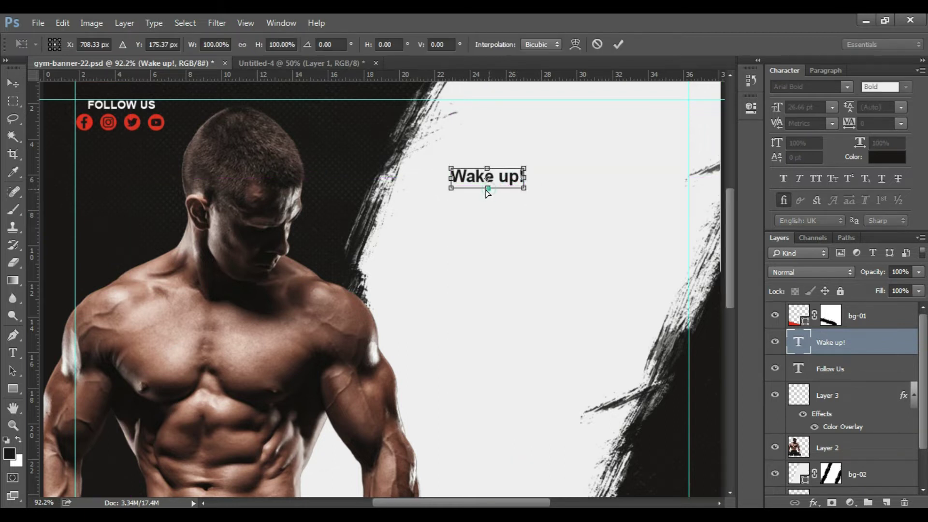
left_click_drag(488, 188, 482, 191)
key("Return")
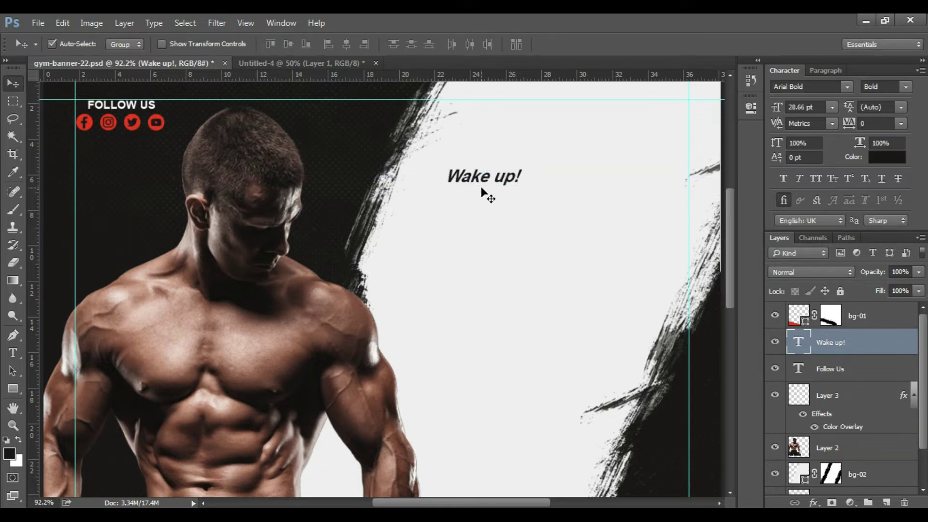
- Add the text "It's Time" and place it just right of the Wake up! headline
key("t")
left_click(503, 242)
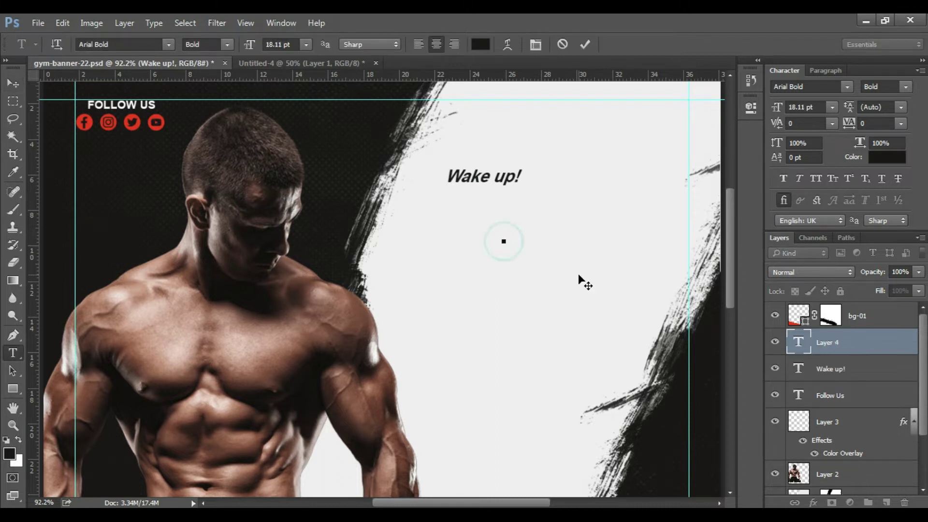
type("IT'S")
key("BackSpace")
key("BackSpace")
type("'s")
type(" TIME")
type("'")
type("s")
type(" TI")
type("ime")
key("ctrl+Return")
key("v")
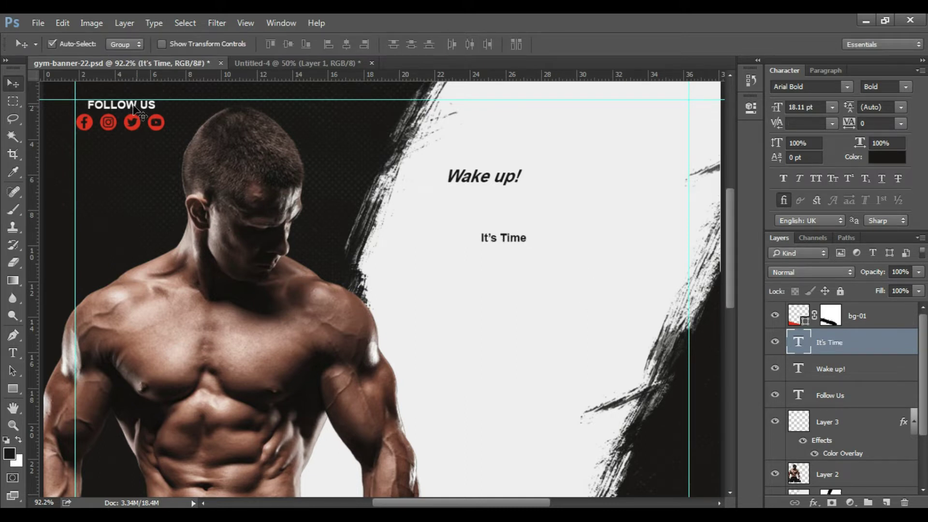
left_click_drag(508, 238, 560, 190)
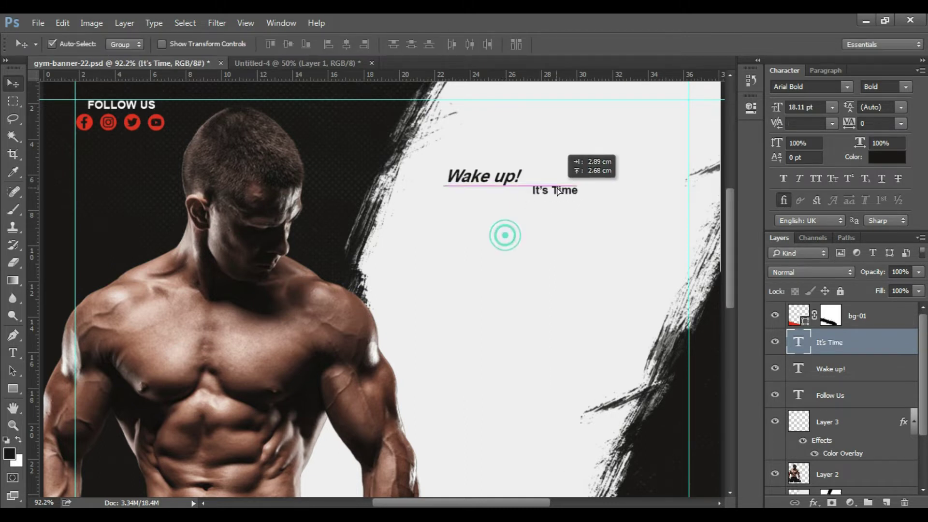
type("arial")
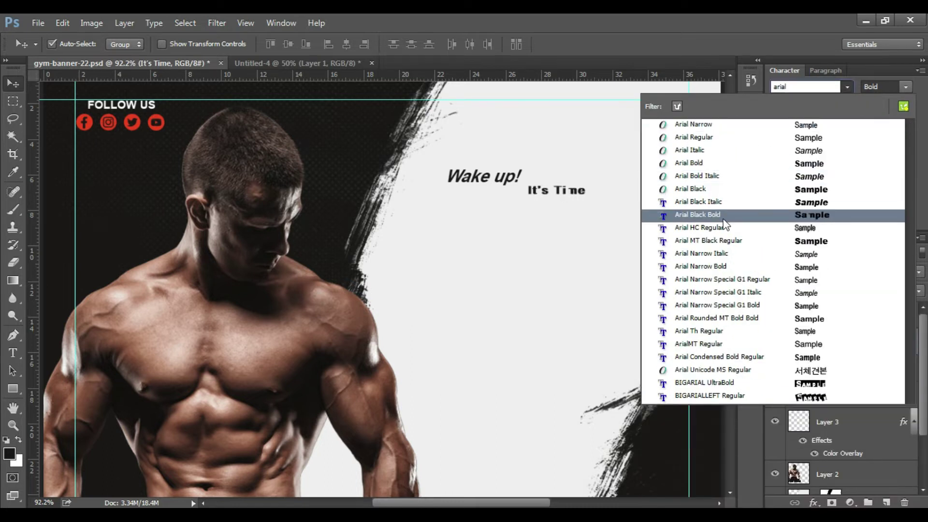
- Set It's Time in Arial MT Black and scale it to nearly triple size
left_click(718, 245)
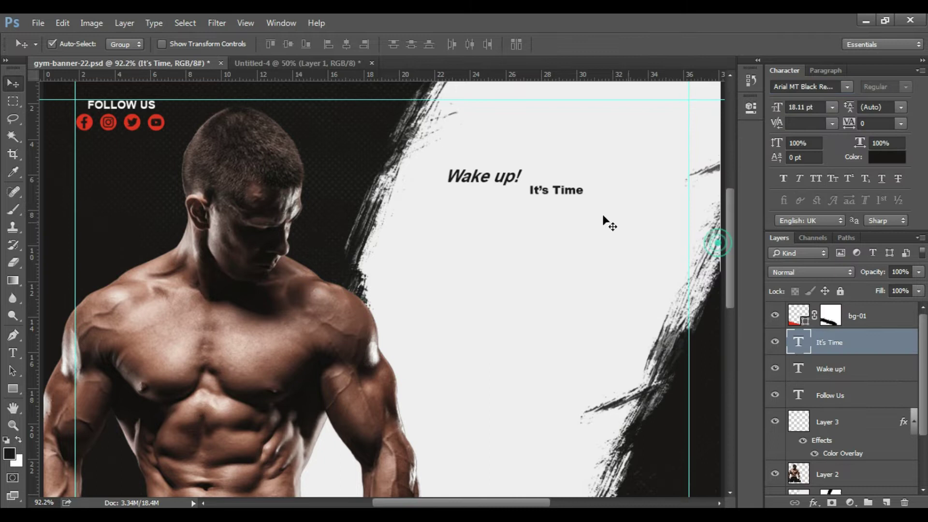
key("ctrl+t")
left_click_drag(586, 183, 683, 154)
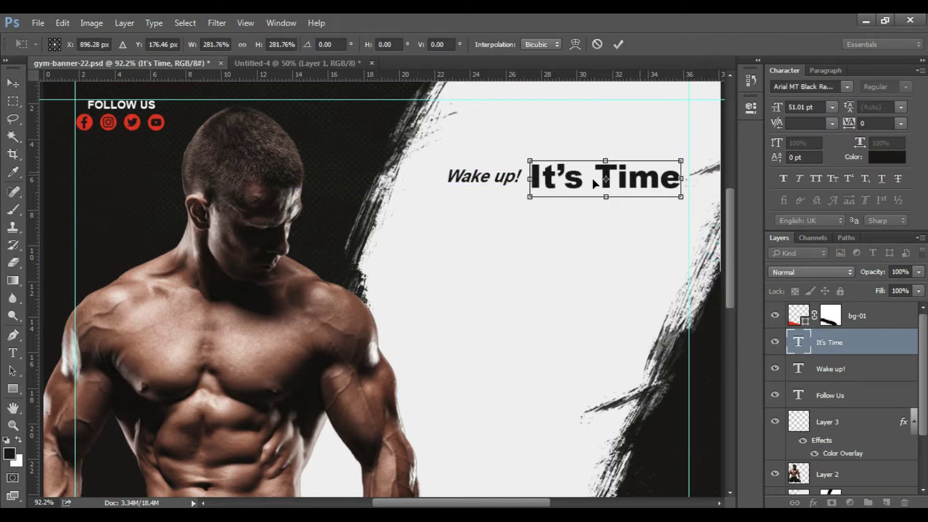
left_click_drag(606, 177, 606, 169)
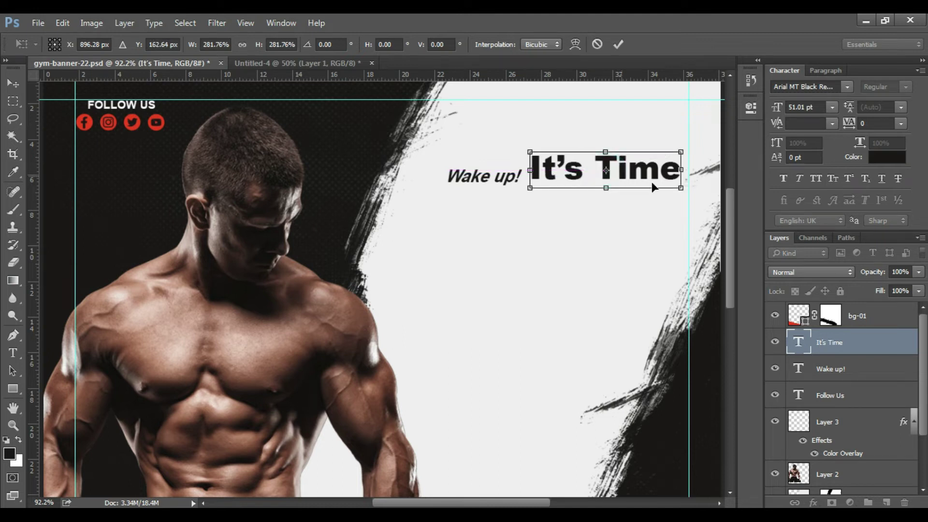
left_click_drag(677, 156, 685, 155)
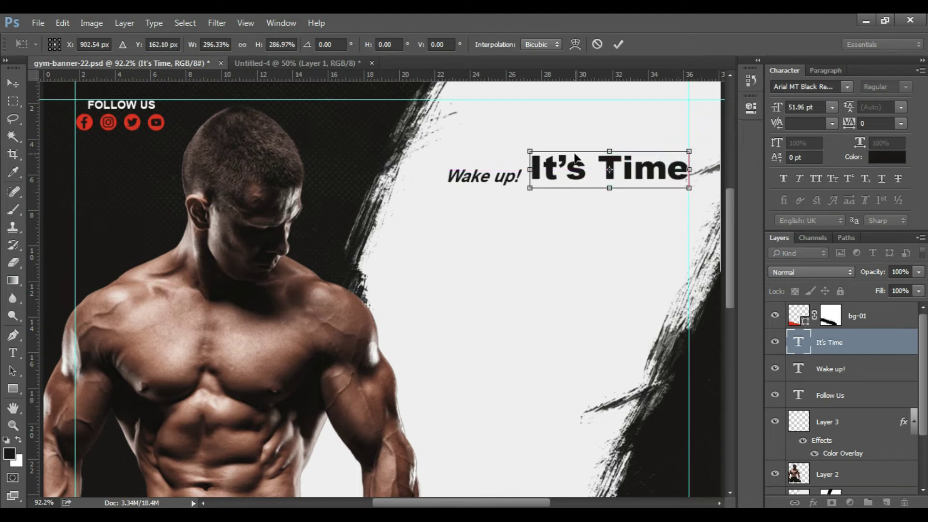
key("Return")
- Line up Wake up! and It's Time side by side, enlarging It's Time slightly more
left_click_drag(485, 182, 457, 176)
left_click_drag(534, 173, 507, 177)
key("ctrl+t")
left_click_drag(664, 155, 682, 153)
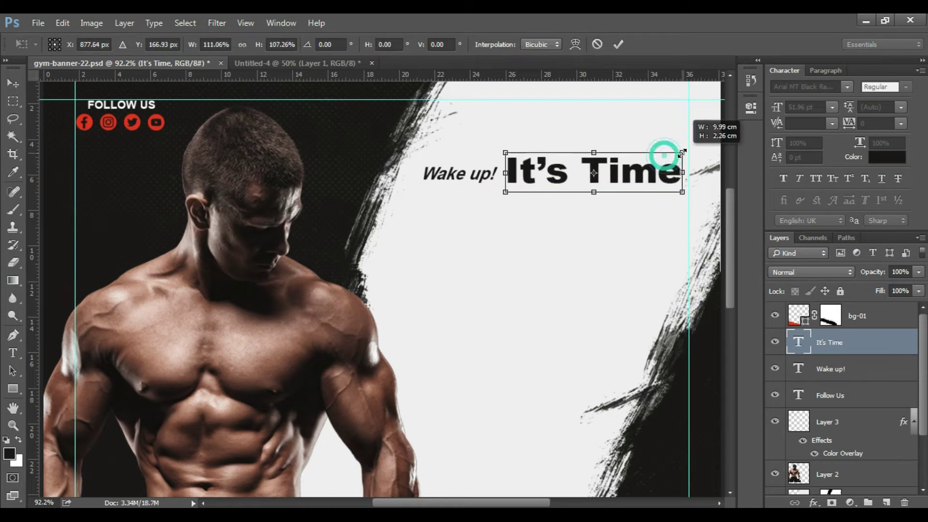
key("Return")
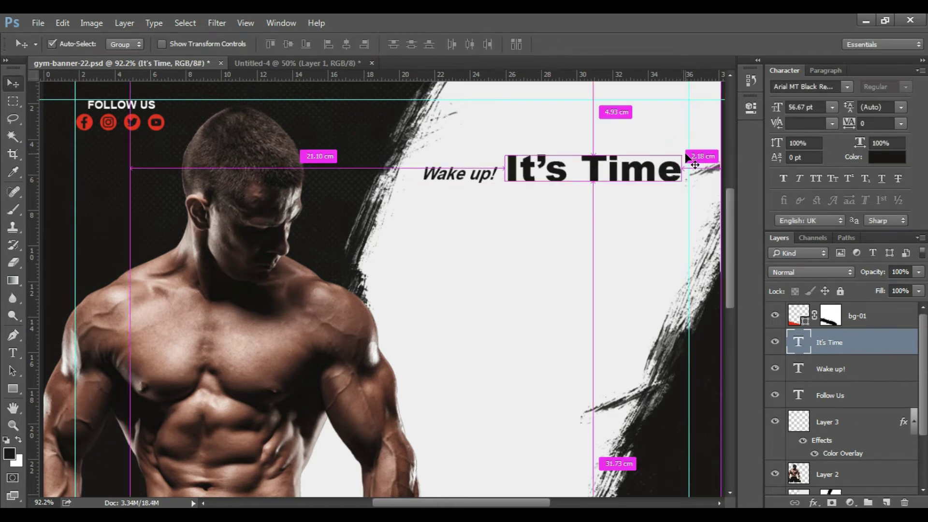
key("ctrl+t")
left_click_drag(680, 152, 687, 151)
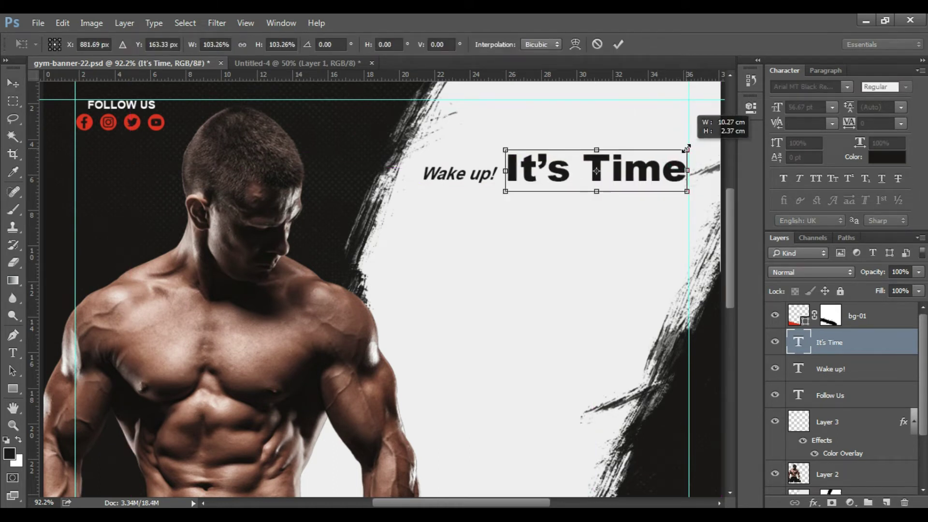
key("Return")
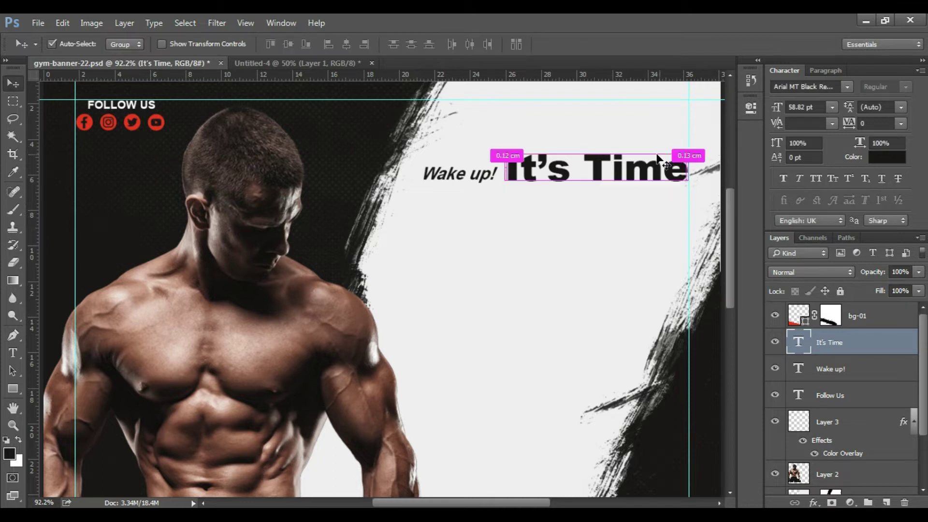
- Skew It's Time to the right into italics and shift it slightly left
key("ctrl+t")
left_click_drag(600, 151, 608, 150)
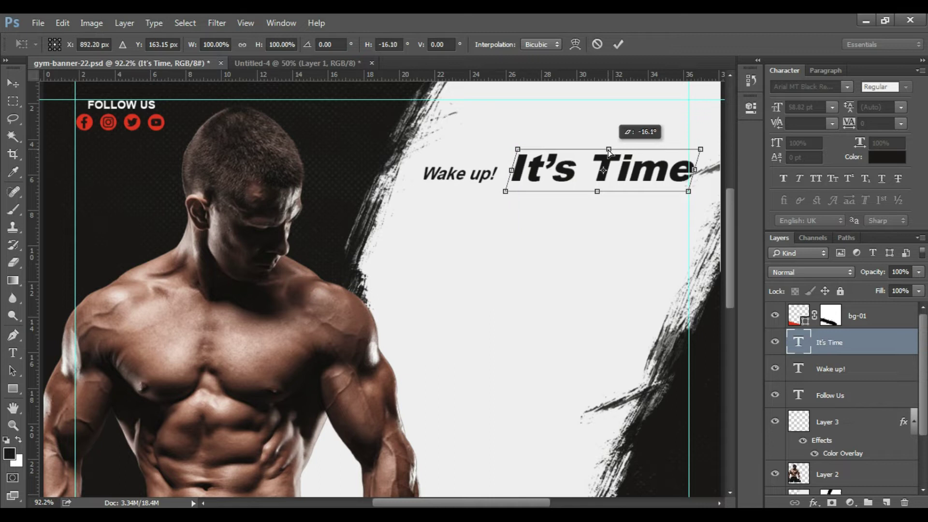
key("Return")
left_click_drag(601, 173, 595, 174)
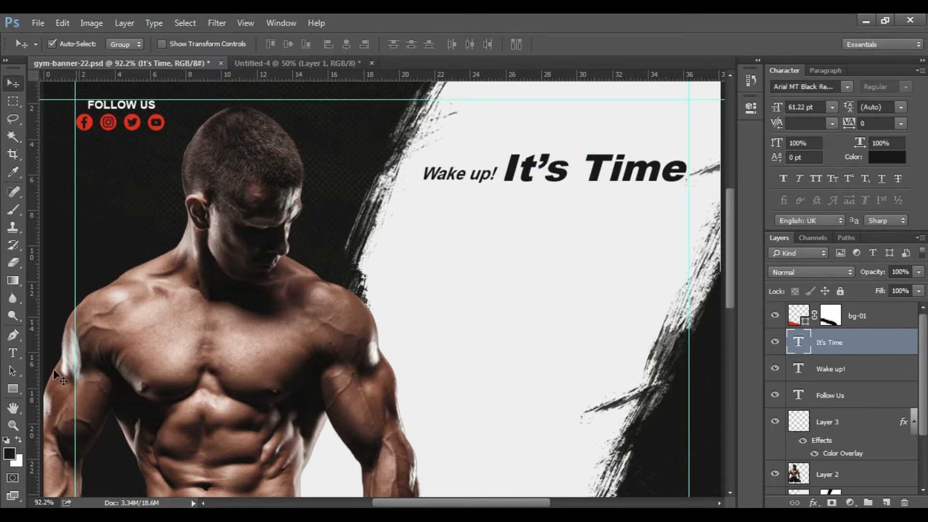
- Set the background colour to the red sampled from the social icons
left_click(19, 462)
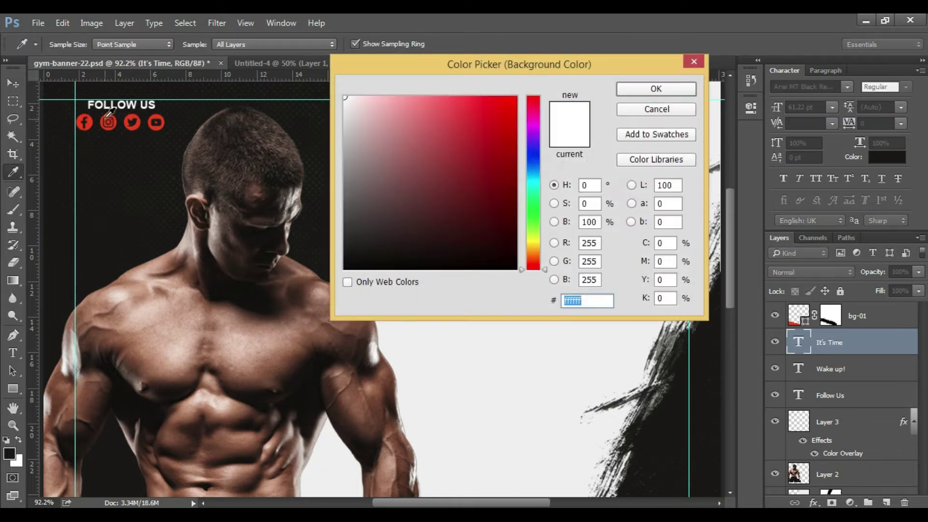
left_click(107, 116)
left_click(639, 89)
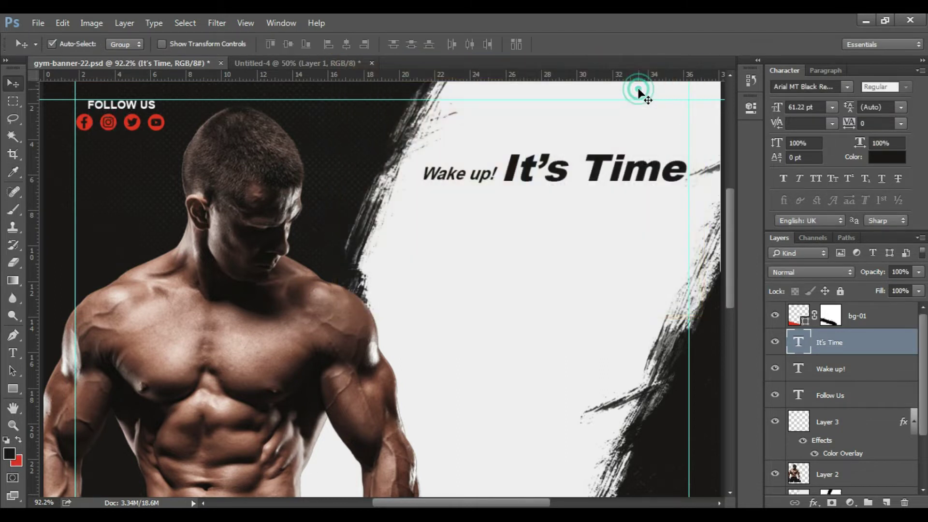
- Fill It's Time with the red background colour, enlarge it slightly and nudge it left
key("ctrl+BackSpace")
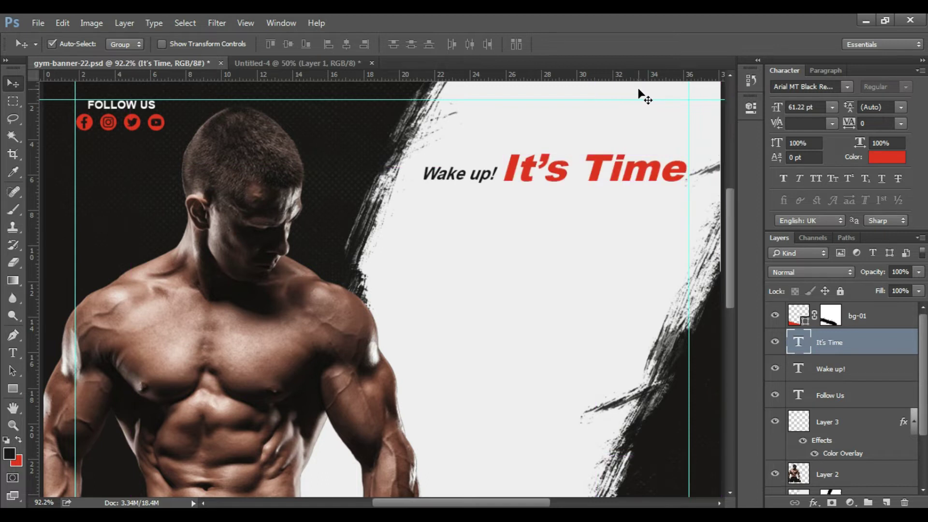
key("ctrl+t")
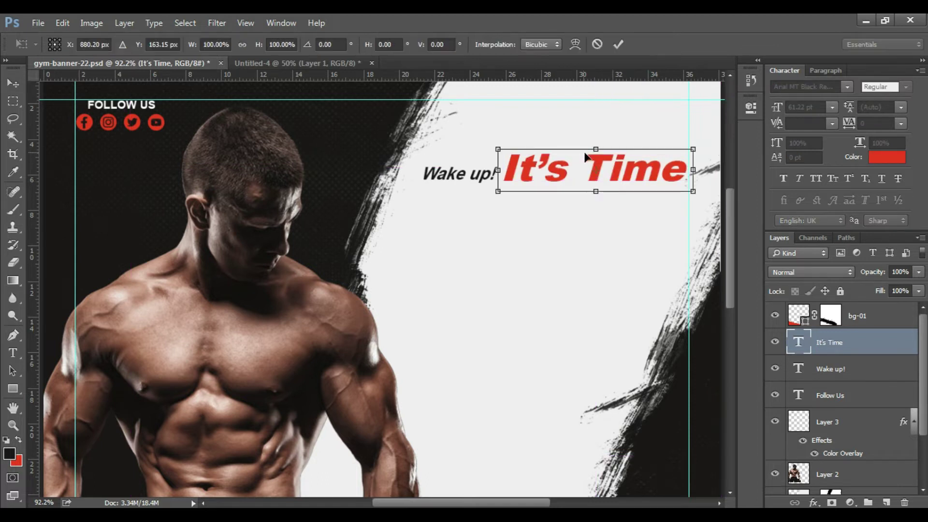
left_click_drag(597, 151, 598, 147)
key("Return")
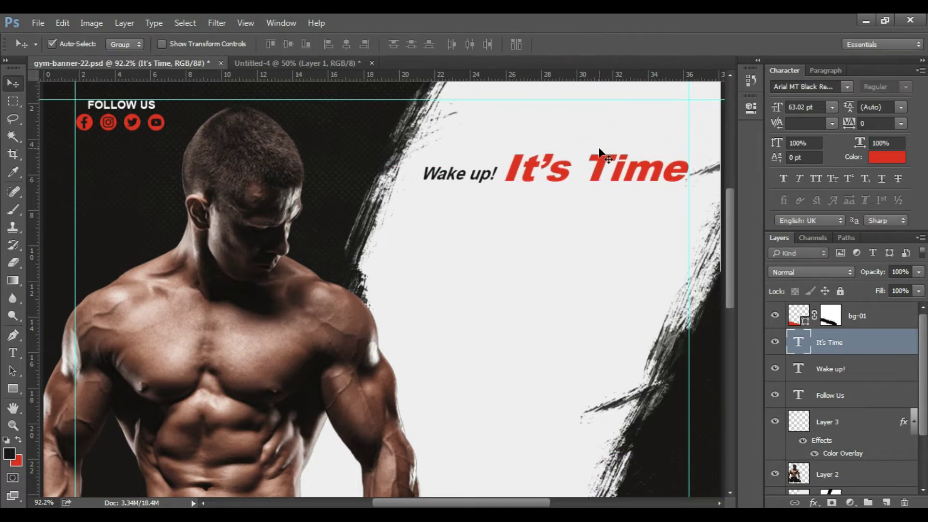
key("Left")
key("Left")
key("Left")
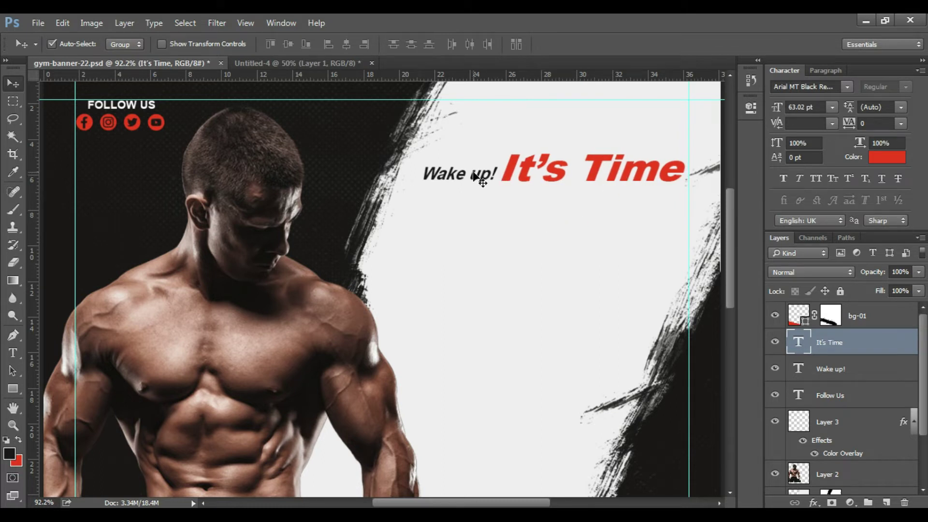
- Duplicate Wake up! below the headline and retype the copy as "To Take The"
left_click_drag(476, 179, 533, 217)
key("r")
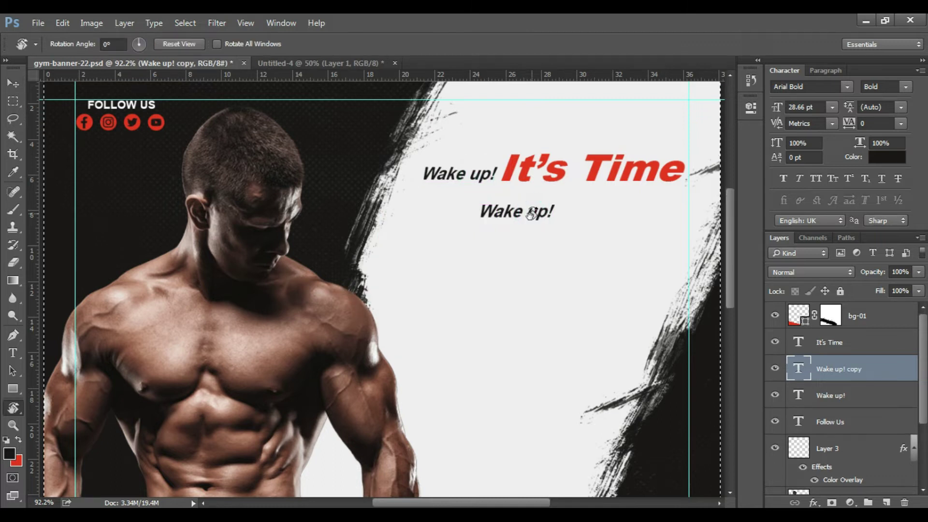
key("t")
triple_click(531, 212)
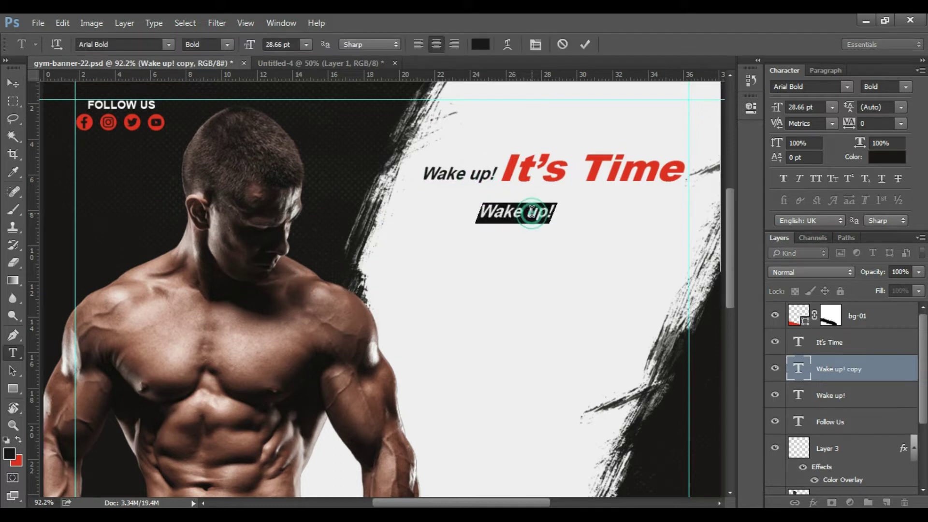
type("To Take ")
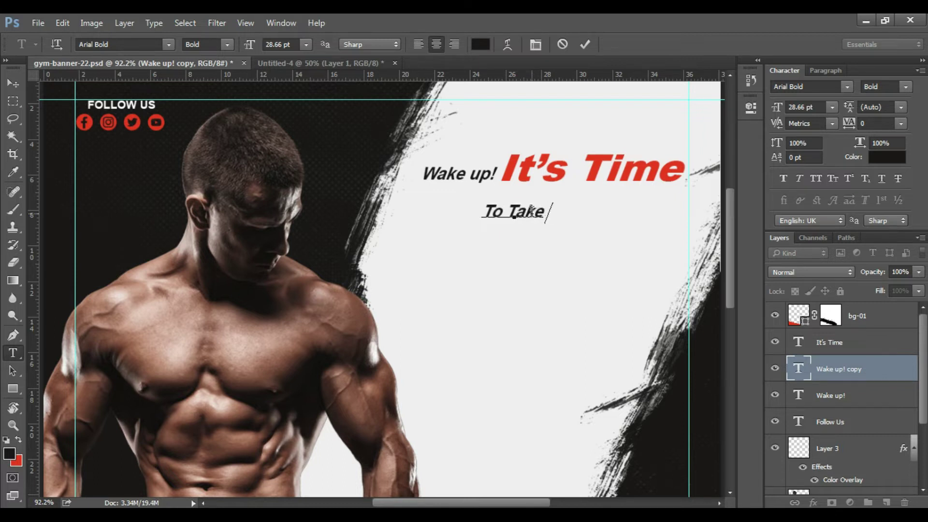
type("The")
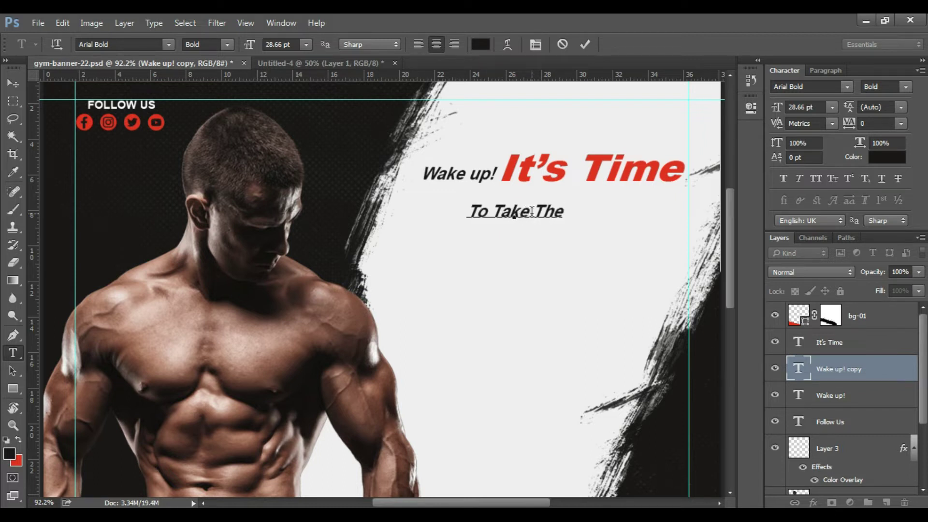
key("ctrl+Return")
key("v")
- Align To Take The right beneath It's Time and colour it red
left_click_drag(527, 213, 648, 197)
key("Down")
key("Down")
key("Down")
key("Left")
key("Left")
key("Left")
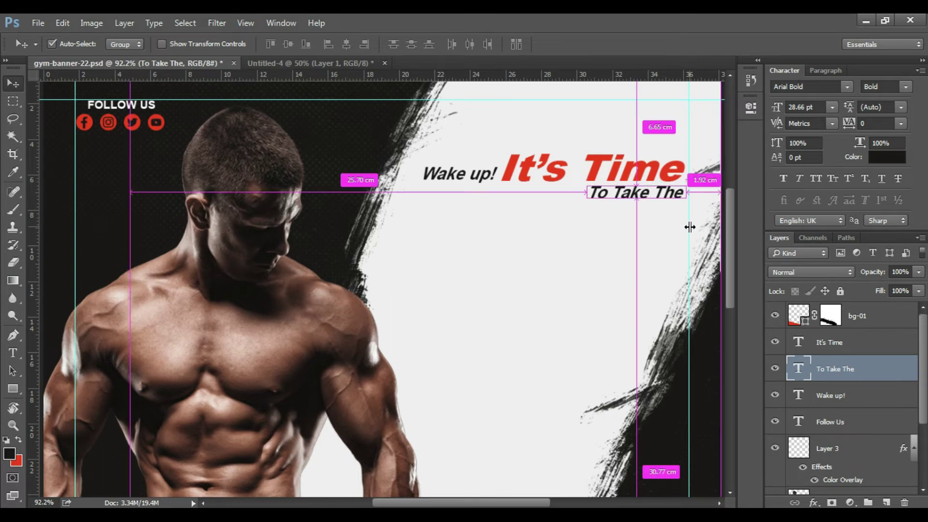
key("ctrl+BackSpace")
left_click_drag(633, 199, 478, 244, "alt")
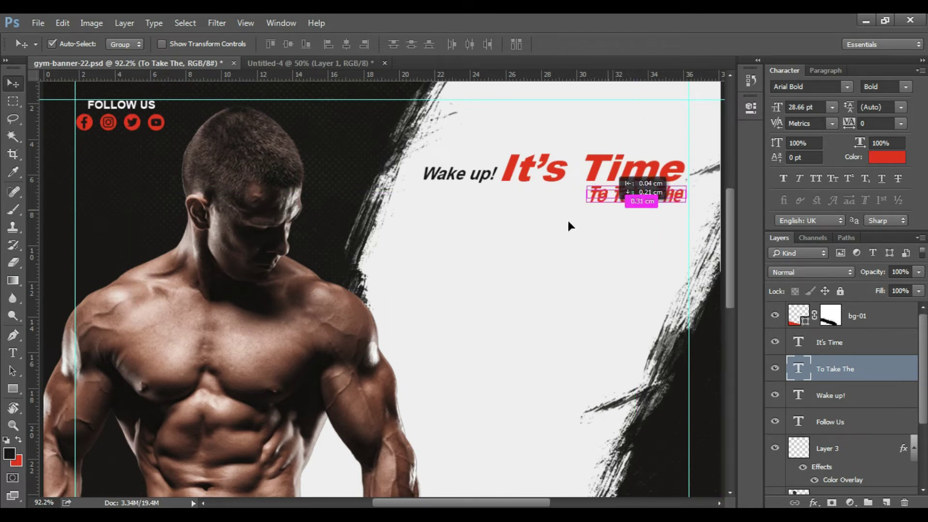
- Retype the copied To Take The line below as "Action"
key("t")
left_click(478, 242)
key("ctrl+a")
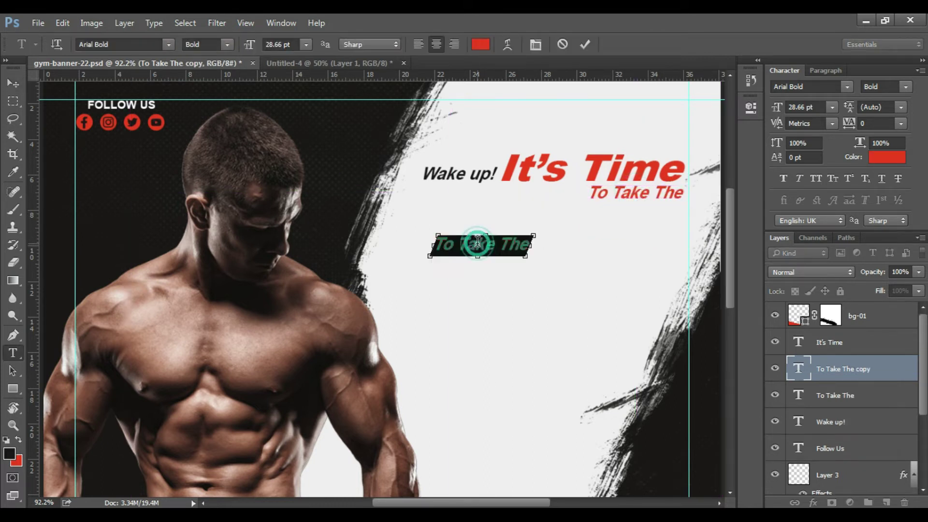
type("Action")
key("ctrl+Return")
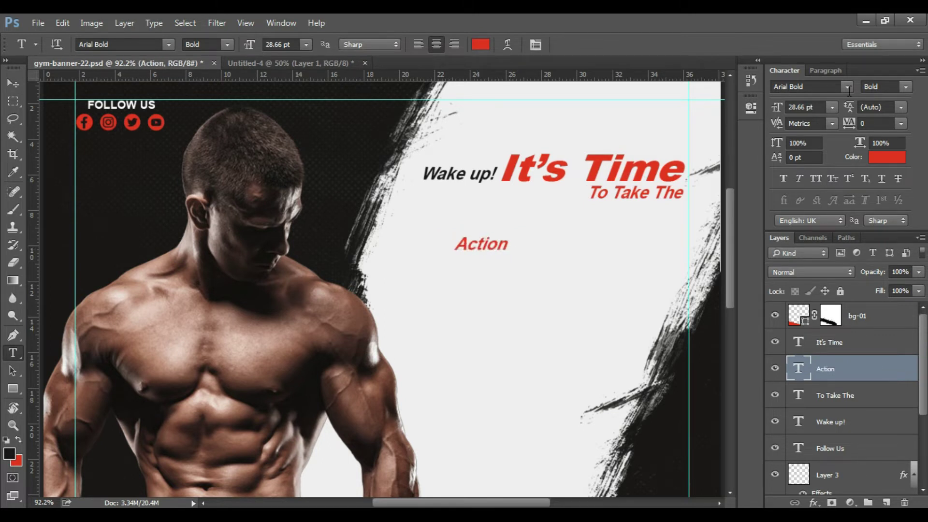
- Browse the font family list to preview heavy typefaces on Action
left_click(849, 86)
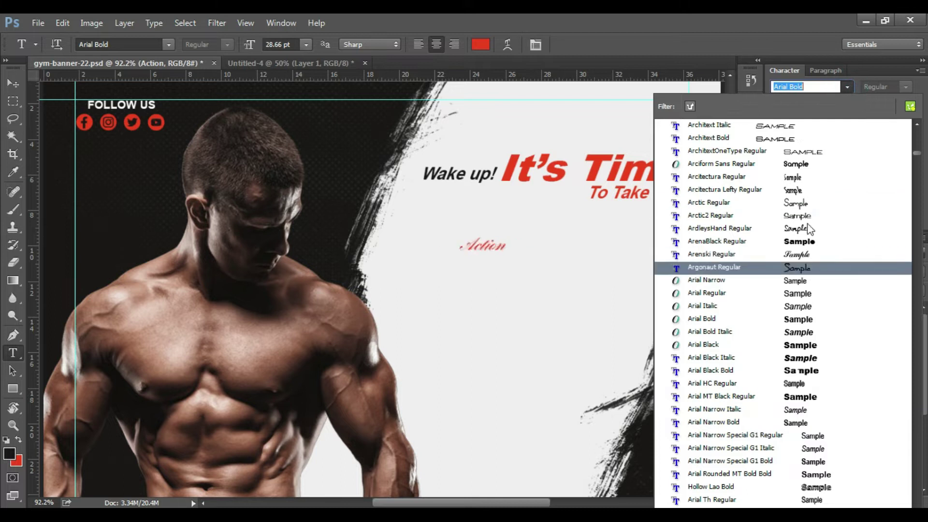
scroll(808, 242, "down", 3)
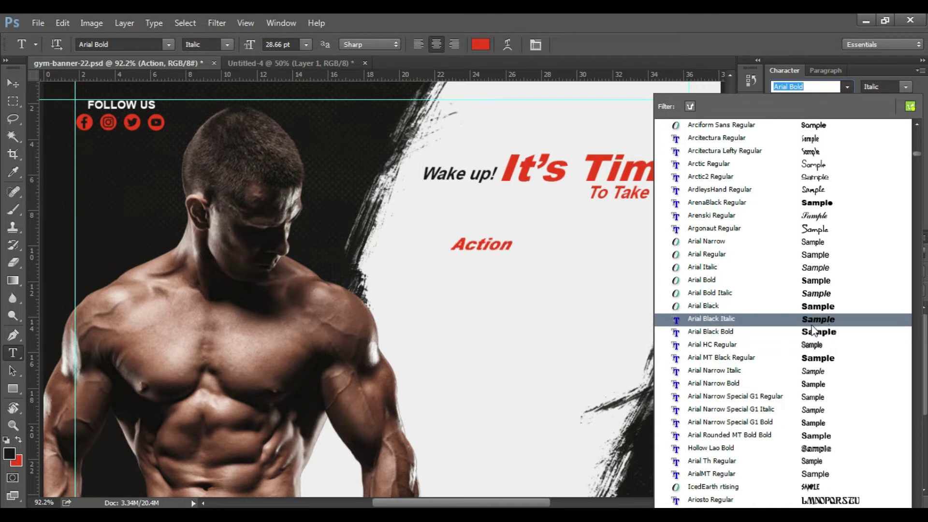
scroll(812, 326, "down", 1)
scroll(812, 327, "down", 1)
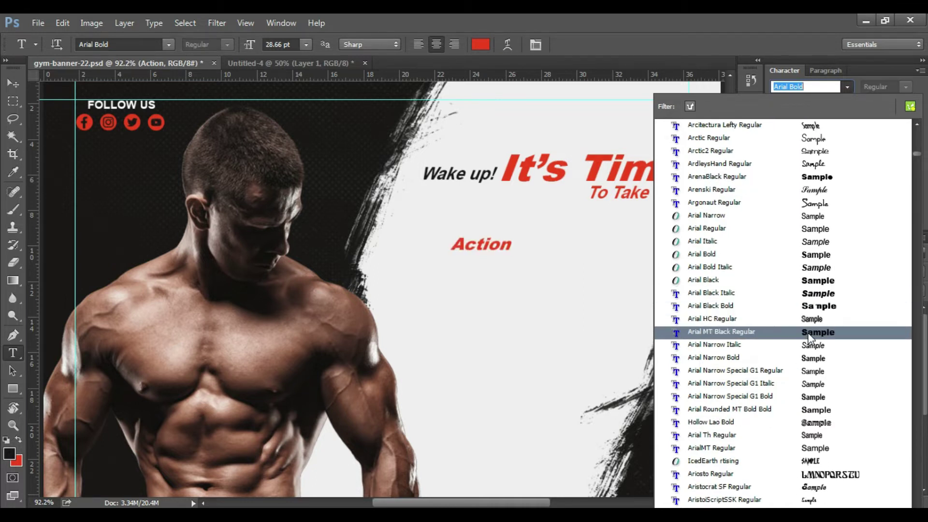
scroll(809, 337, "down", 1)
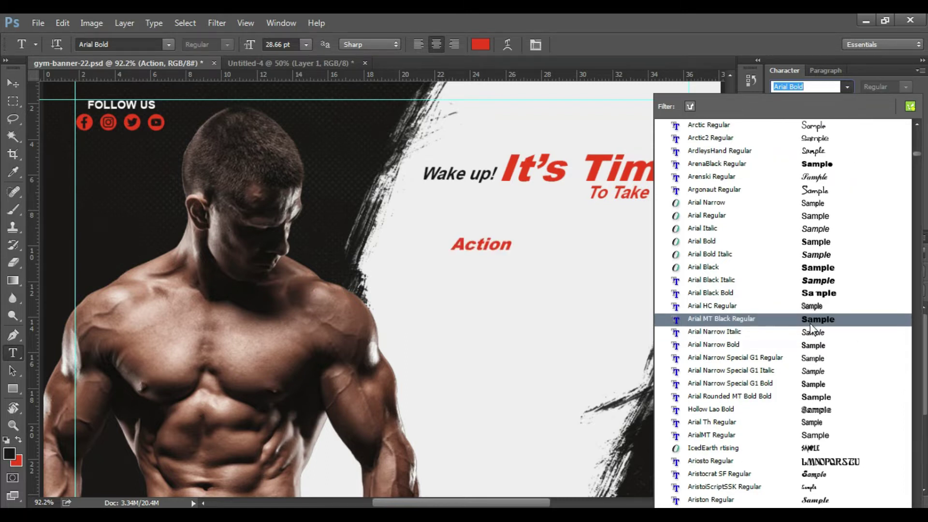
scroll(810, 331, "down", 1)
scroll(811, 331, "down", 3)
scroll(810, 330, "down", 6)
scroll(810, 331, "down", 4)
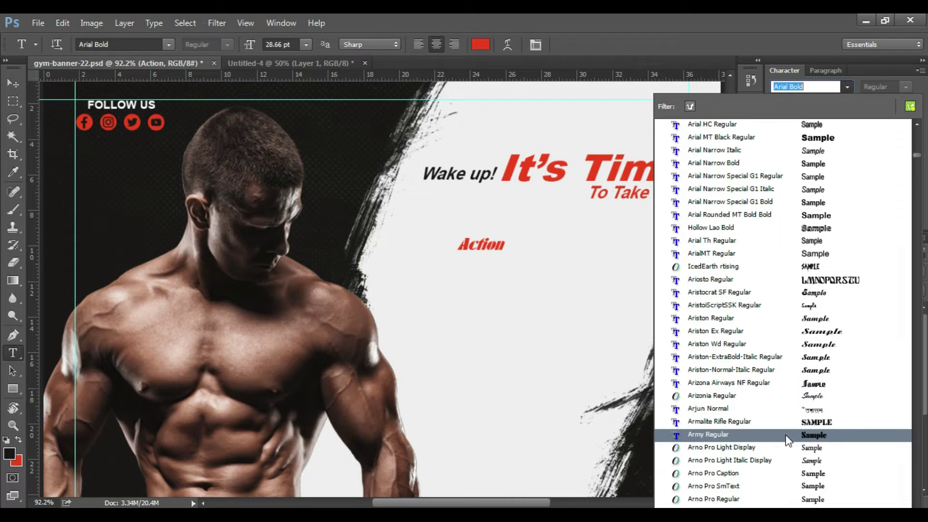
scroll(788, 439, "down", 4)
scroll(788, 430, "down", 2)
scroll(787, 431, "down", 6)
scroll(791, 434, "down", 6)
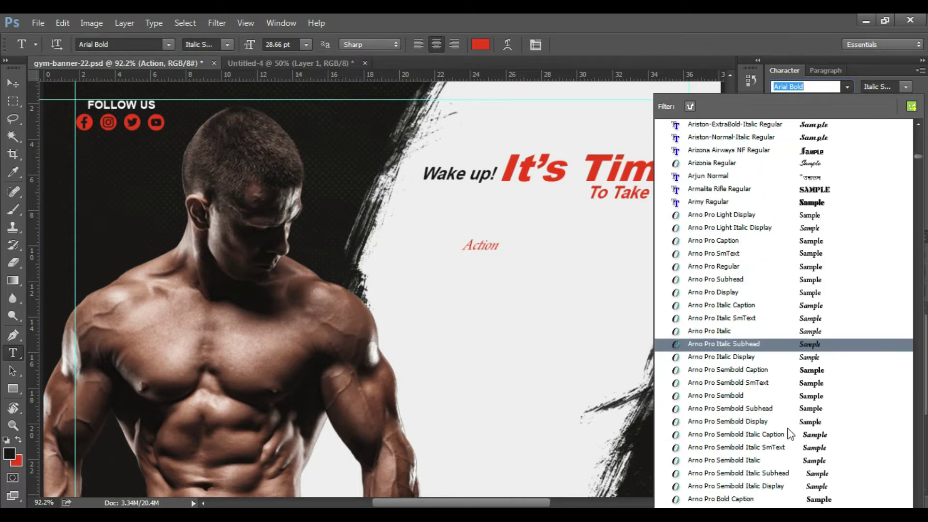
scroll(791, 430, "down", 4)
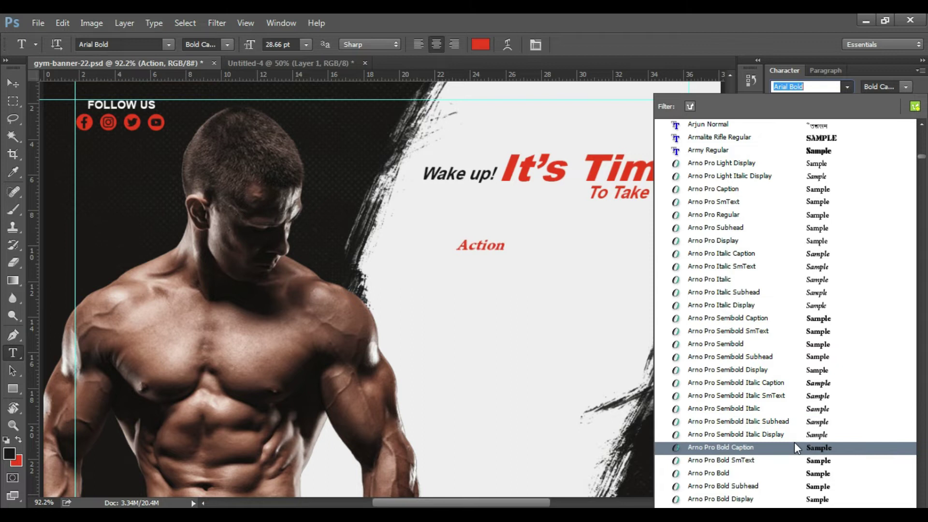
scroll(793, 442, "down", 6)
scroll(793, 440, "down", 13)
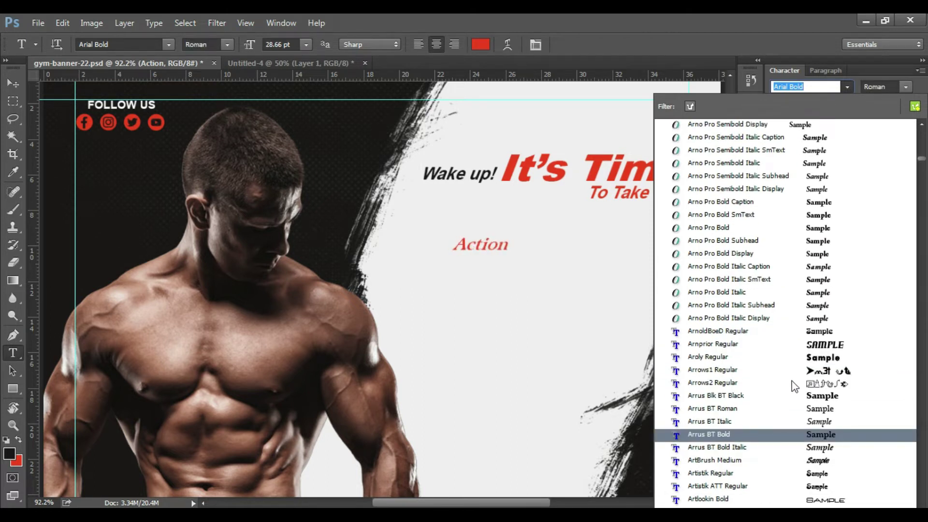
scroll(799, 360, "down", 5)
scroll(799, 360, "down", 5)
scroll(798, 360, "down", 5)
scroll(799, 360, "down", 8)
scroll(799, 360, "down", 10)
scroll(800, 360, "down", 7)
scroll(800, 360, "down", 6)
scroll(800, 360, "down", 5)
scroll(799, 351, "down", 8)
scroll(800, 351, "down", 1)
scroll(795, 343, "down", 5)
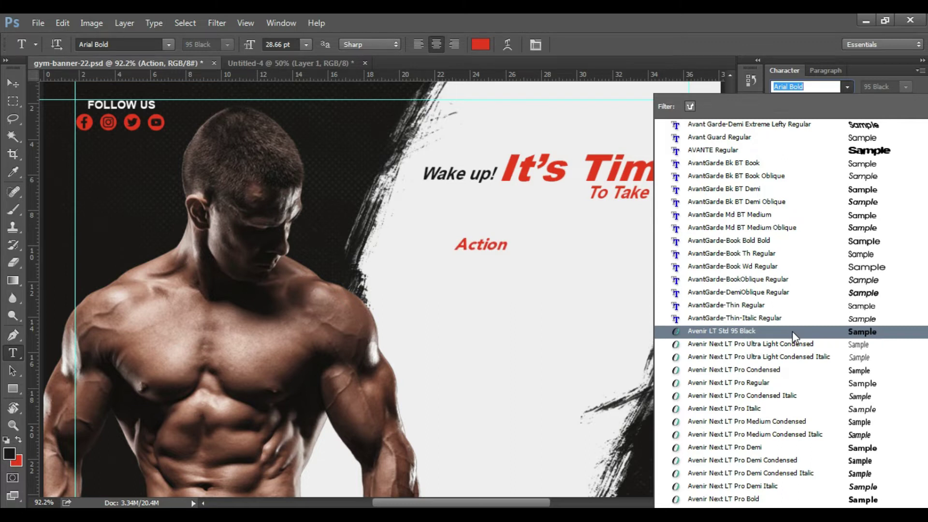
scroll(793, 331, "down", 13)
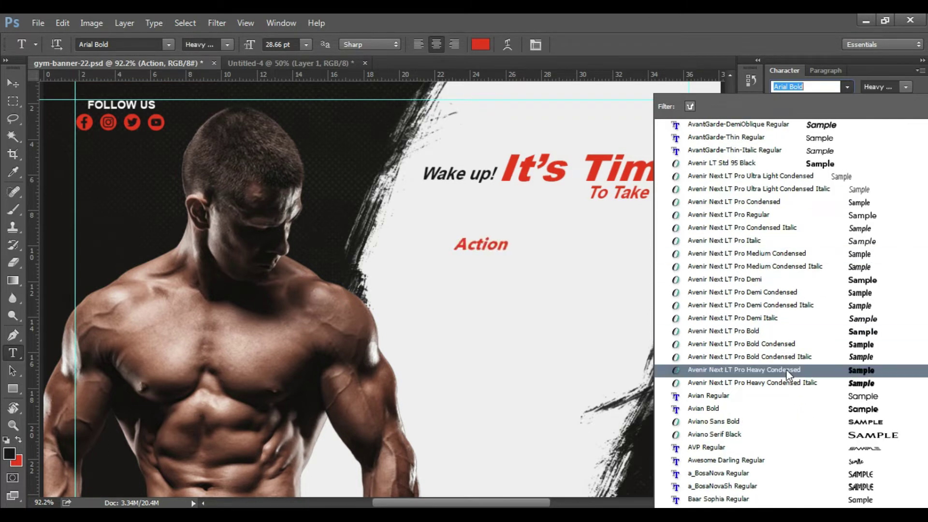
- Set Action in Avenir Next LT Pro Heavy Condensed, scaled to about 535% under To Take The
left_click(786, 370)
key("ctrl+t")
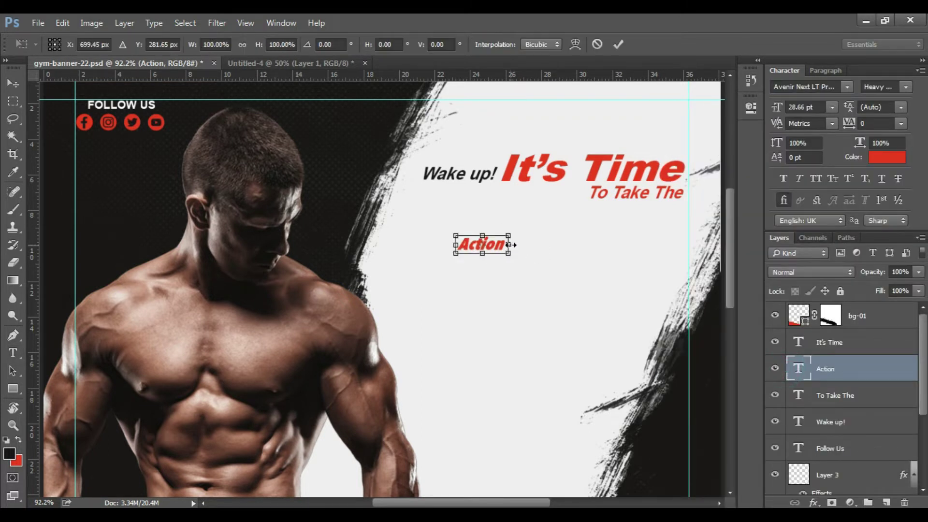
left_click_drag(508, 252, 671, 314)
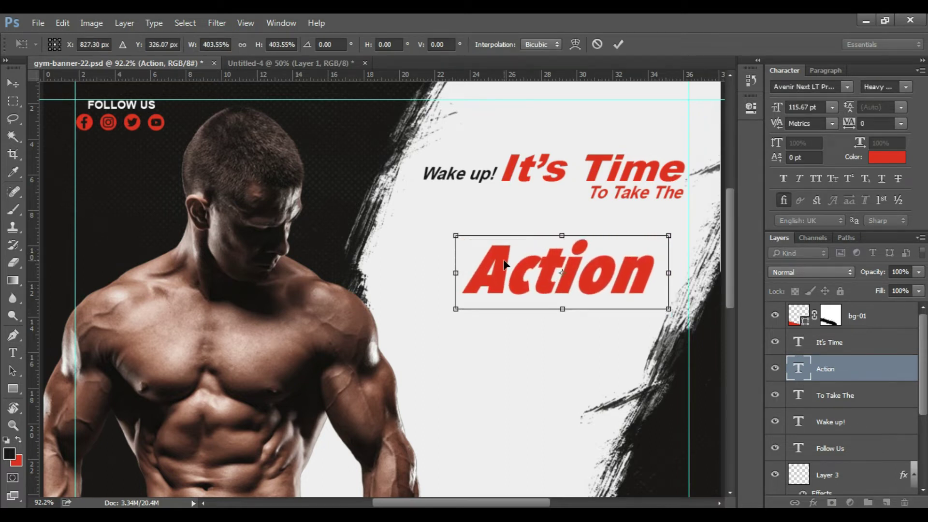
left_click_drag(504, 264, 452, 229)
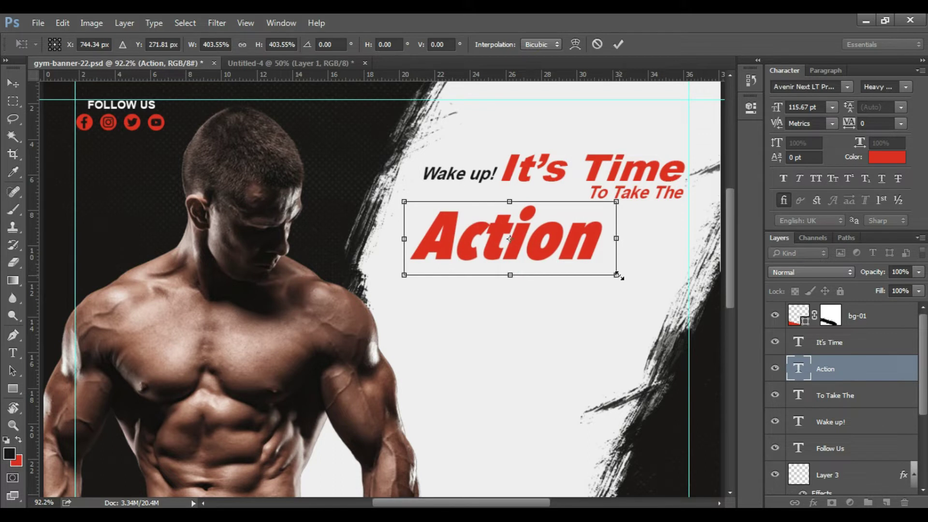
left_click_drag(617, 275, 685, 299)
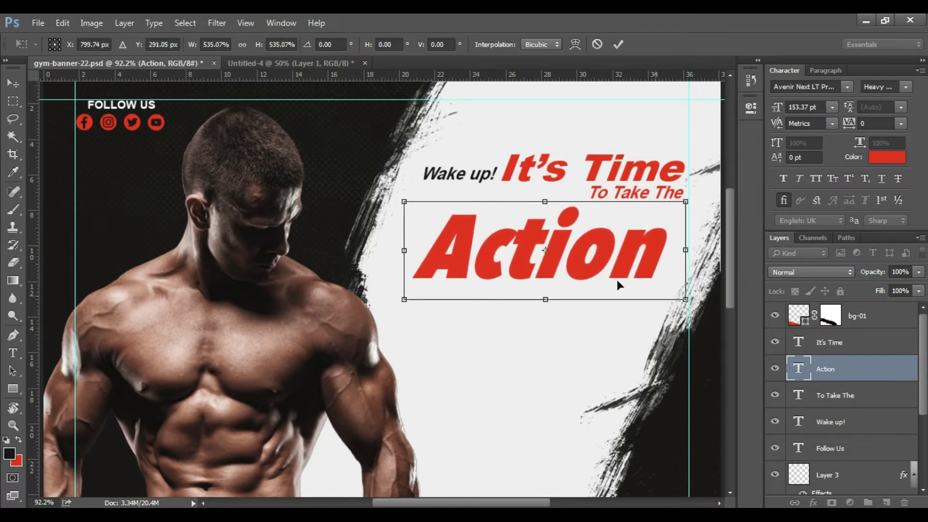
left_click_drag(602, 246, 595, 227)
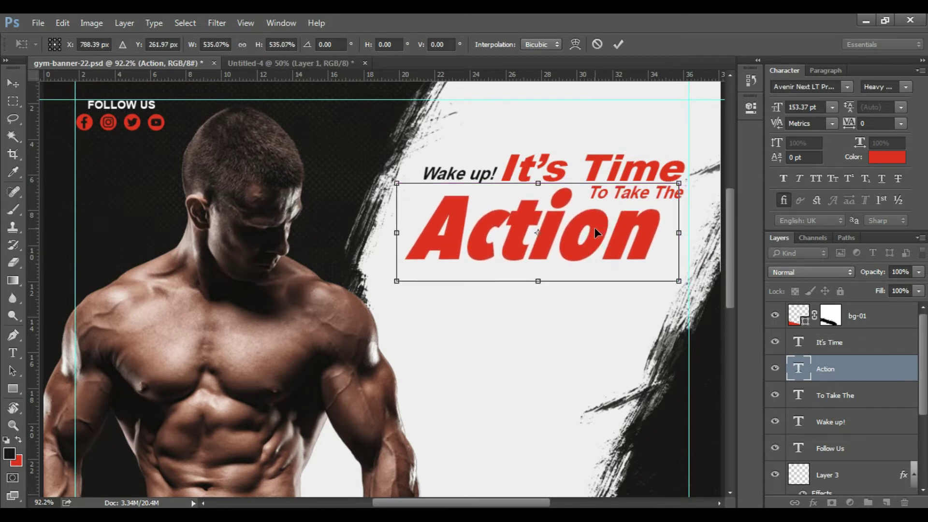
key("Return")
- Widen Action's letter spacing, turn it black, nudge it right and duplicate it in place
double_click(594, 228)
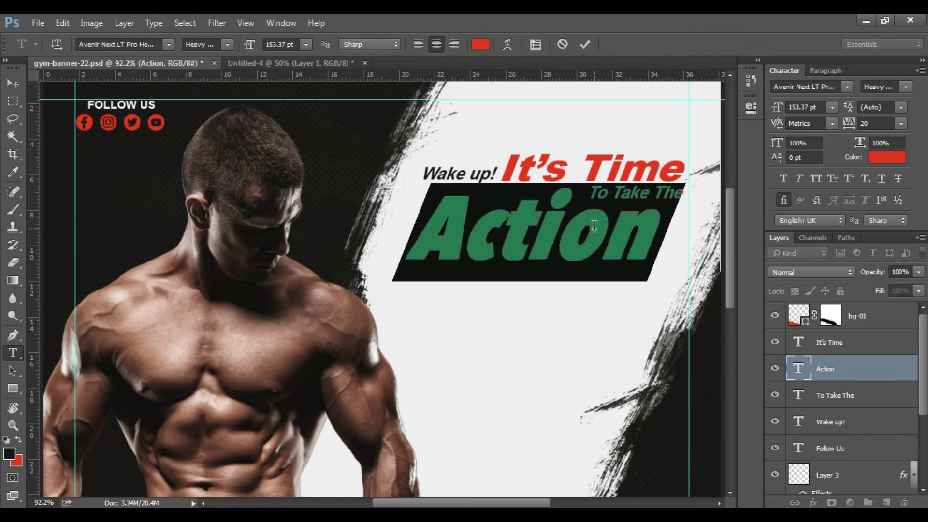
key("alt+Right")
key("alt+Right")
key("ctrl+Return")
key("v")
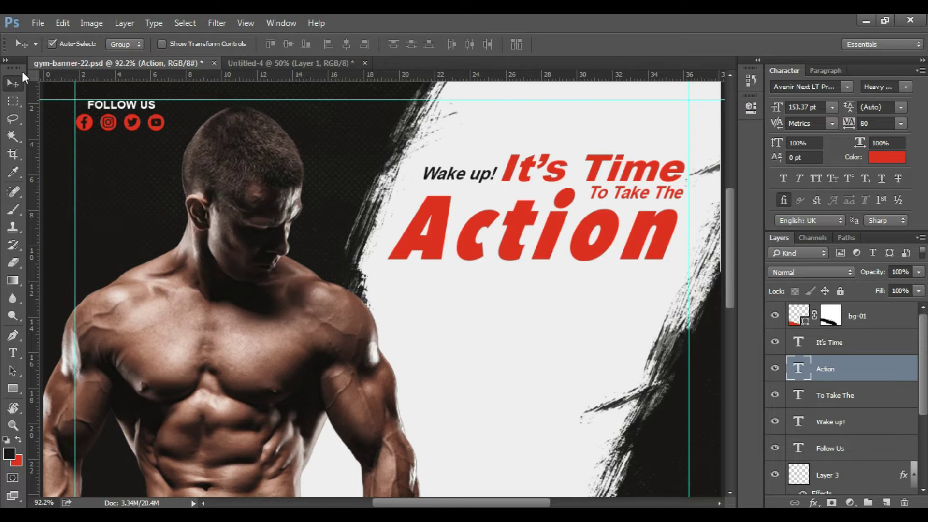
key("Right")
key("Right")
key("Right")
key("Right")
key("Right")
key("Right")
key("Right")
key("Right")
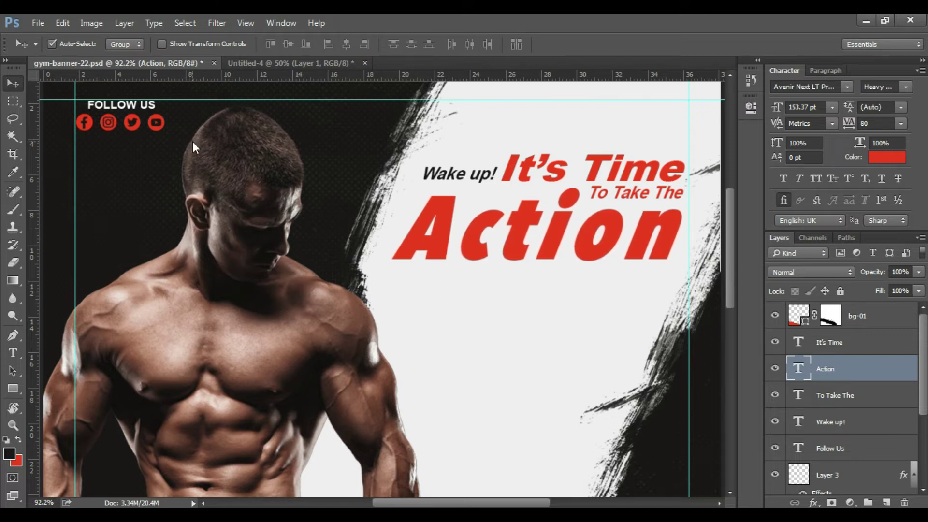
key("alt+BackSpace")
key("Right")
key("Right")
key("Right")
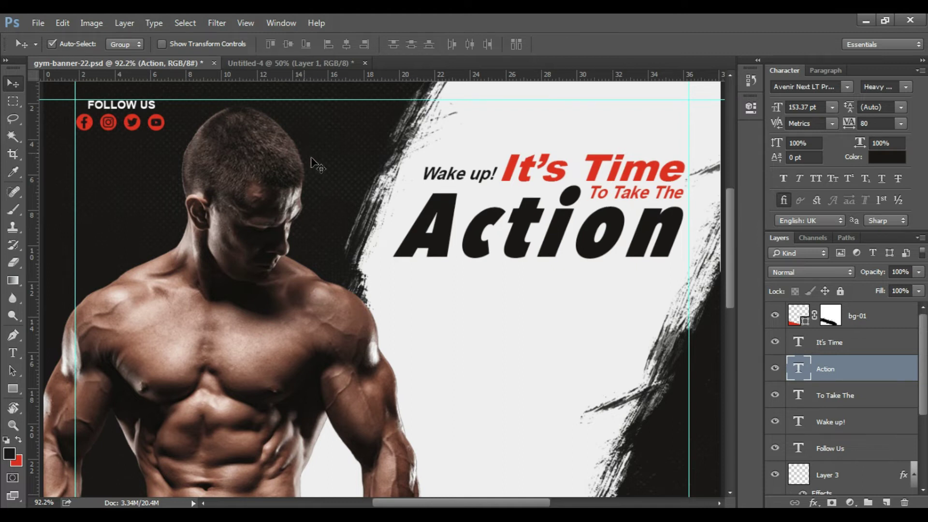
mouse_move(599, 194)
left_mouse_down()
mouse_move(643, 214)
mouse_move(640, 195)
left_mouse_up()
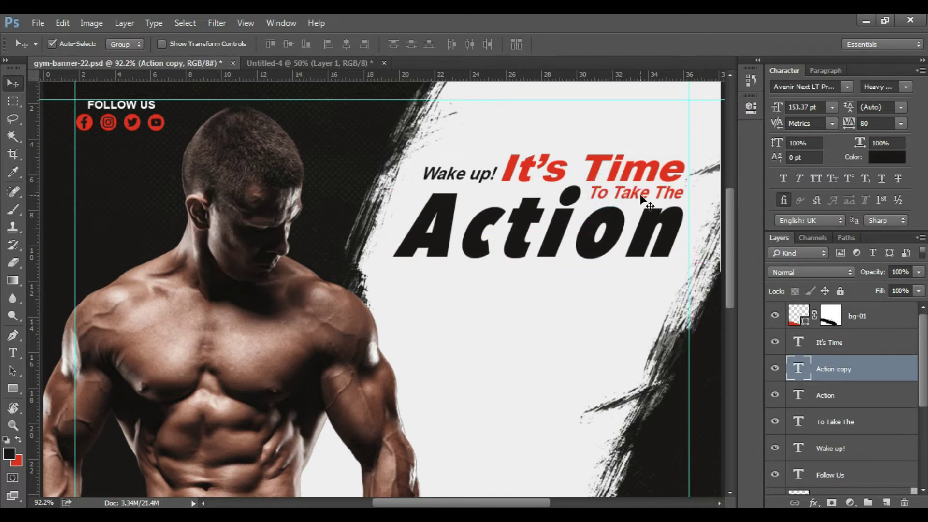
- Duplicate the To Take The layer and move the copy below the Action headline
left_click(871, 344)
scroll(866, 414, "down", 1)
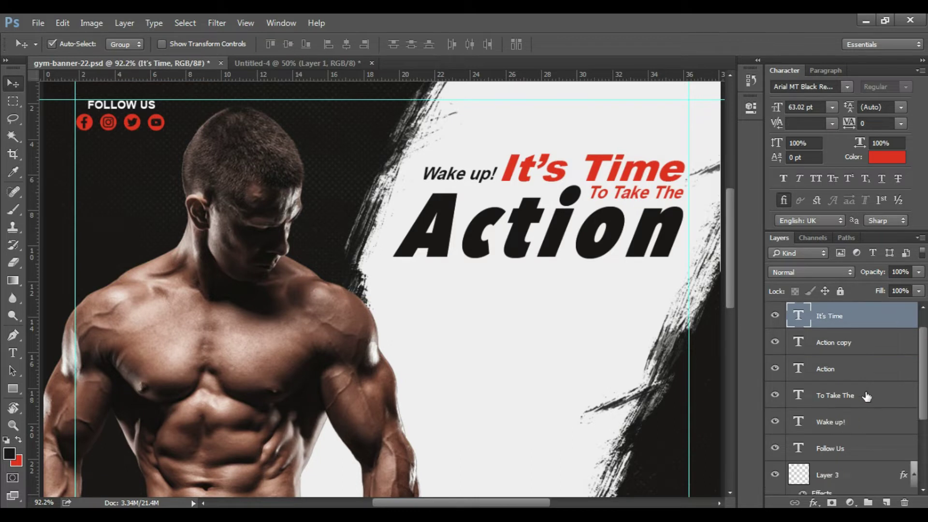
left_click(866, 395)
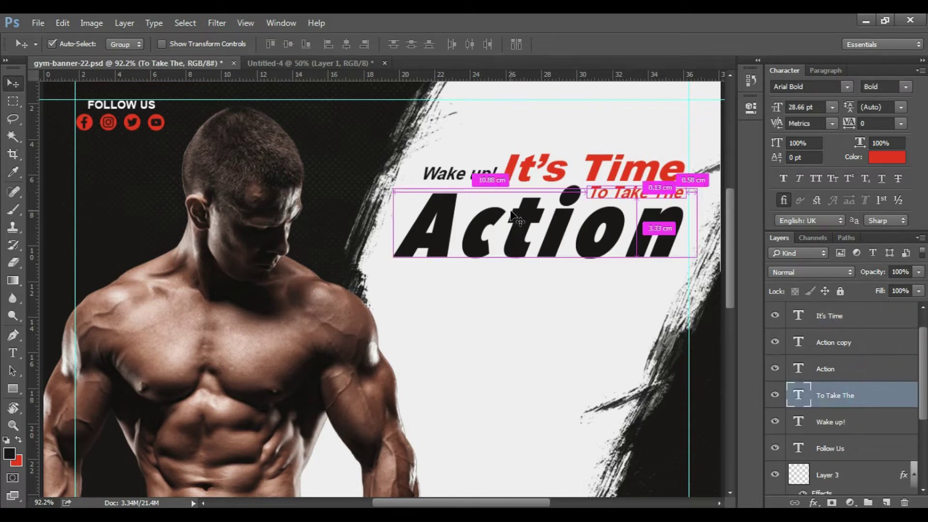
key("ctrl+j")
left_click_drag(619, 198, 466, 287)
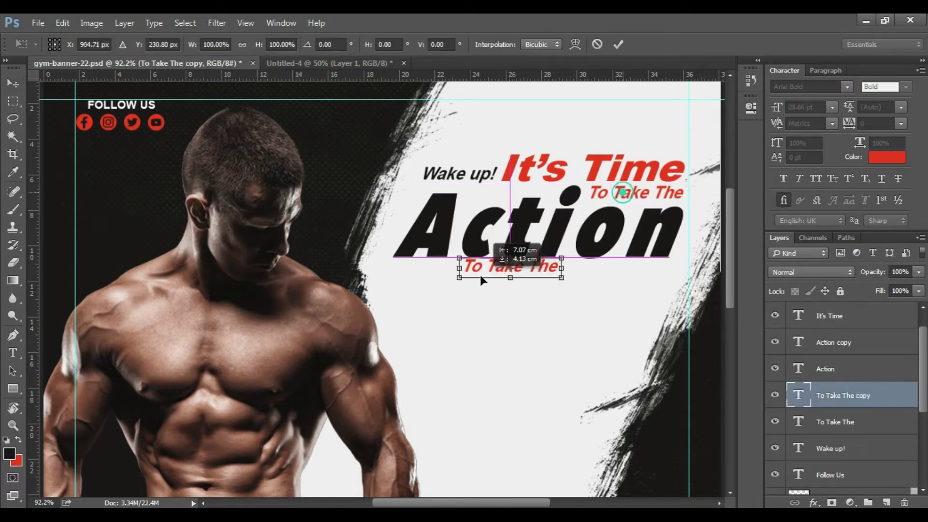
- Retype the copy as "Start your Training With our"
key("t")
left_click(467, 280)
key("ctrl+a")
type("Start")
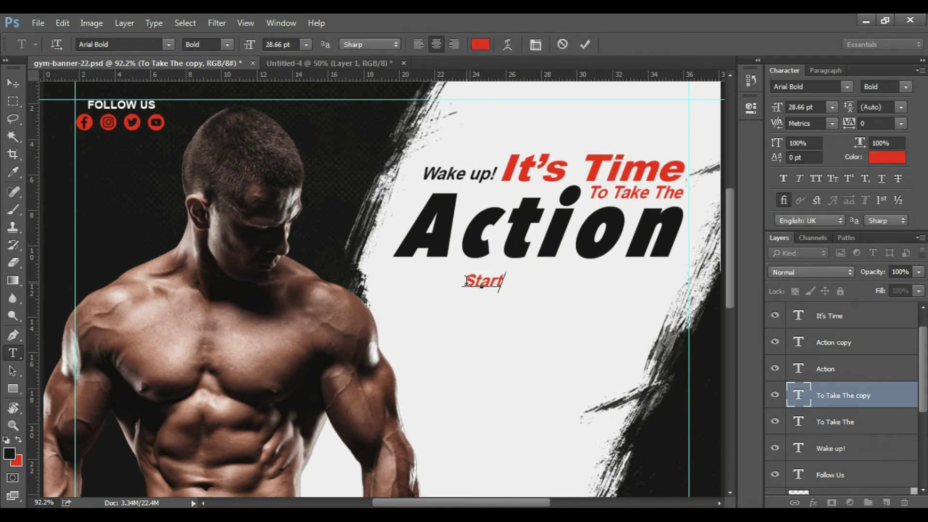
type(" your Training")
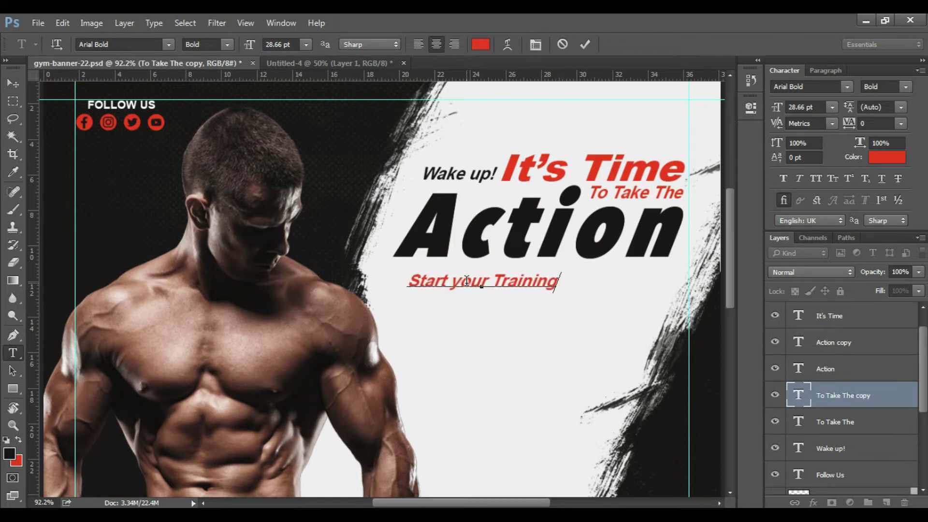
type(" With")
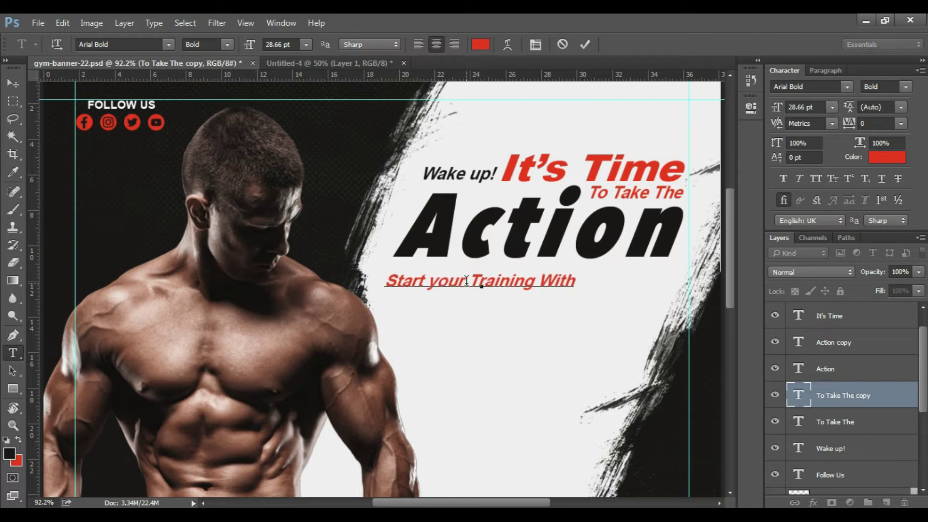
type(" our")
key("ctrl+Return")
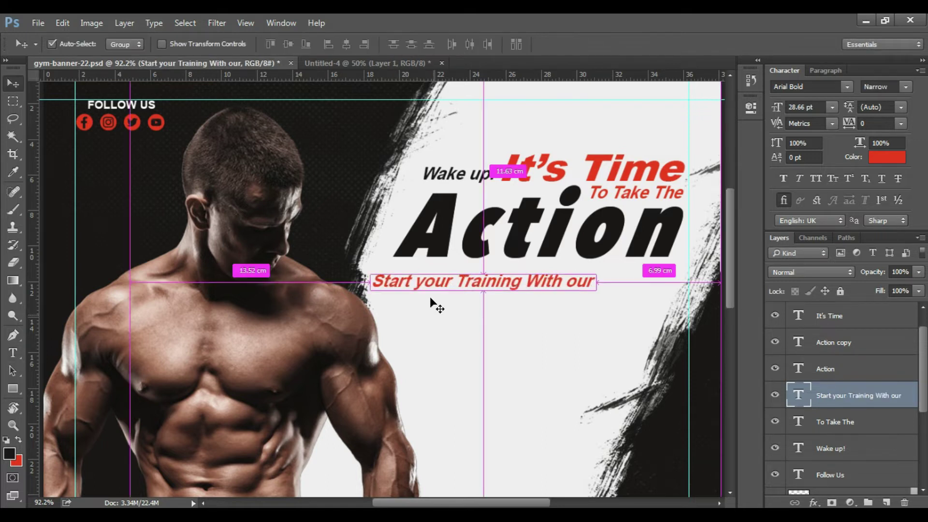
- Scale the subline to 90% and nudge it left into place under Action
key("ctrl+t")
mouse_move(417, 289)
left_mouse_down()
mouse_move(465, 281)
mouse_move(450, 294)
left_mouse_up()
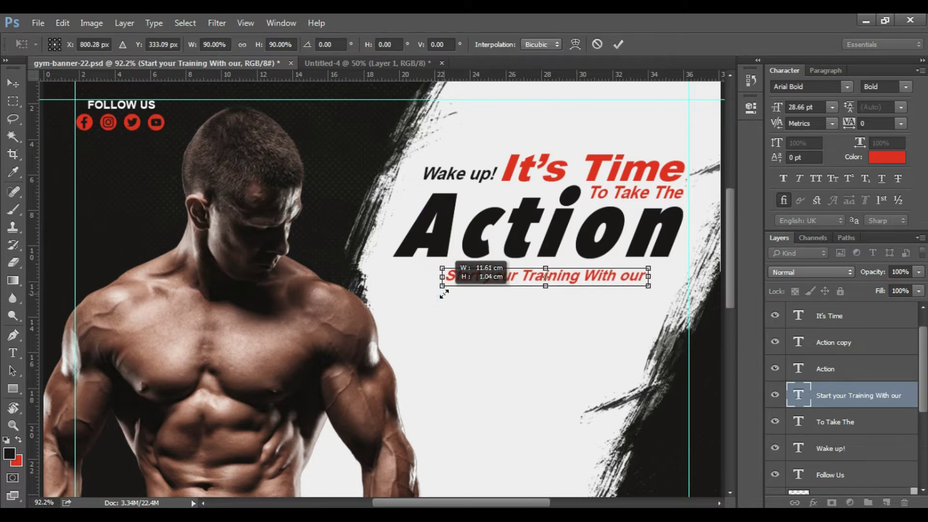
key("Return")
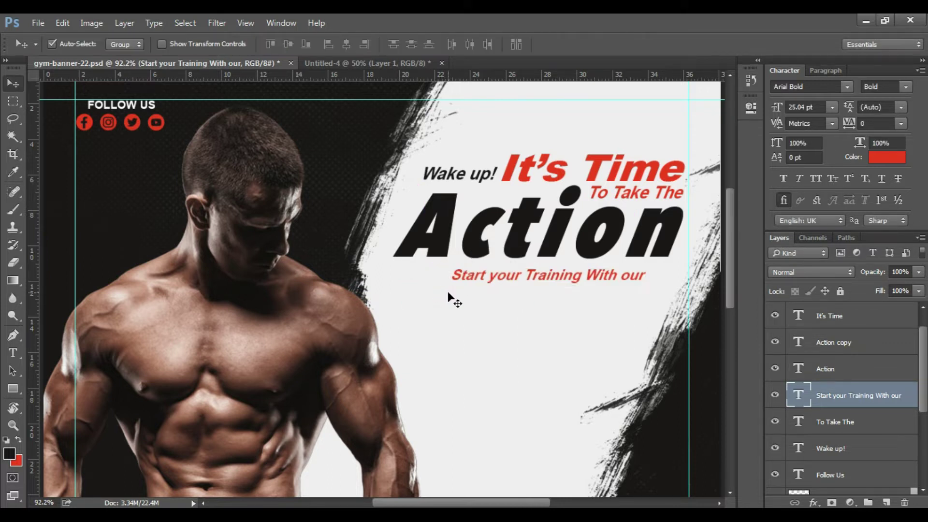
key("shift+Left")
key("shift+Left")
key("shift+Left")
key("shift+Left")
key("shift+Left")
key("shift+Left")
key("Left")
key("Left")
key("Left")
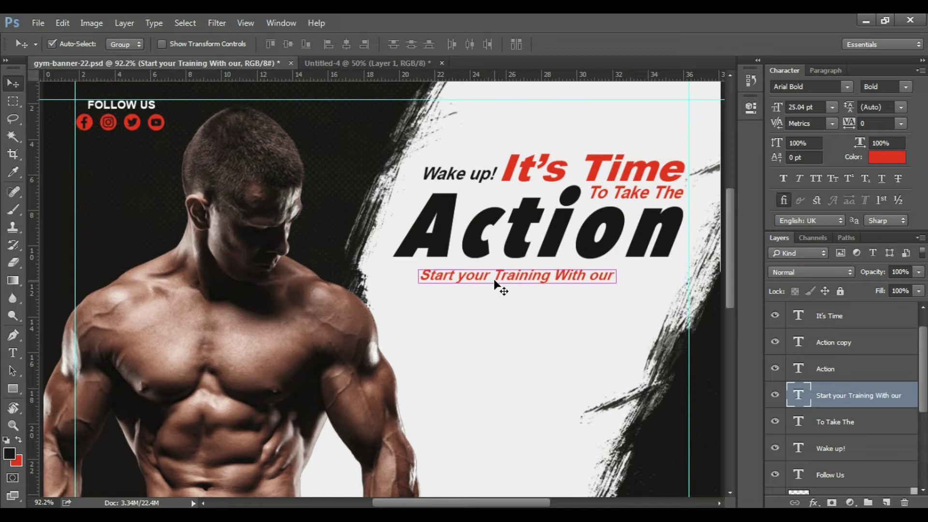
- Duplicate the subline just below and retype the copy as "Professional"
key("ctrl+j")
left_click_drag(494, 280, 495, 293)
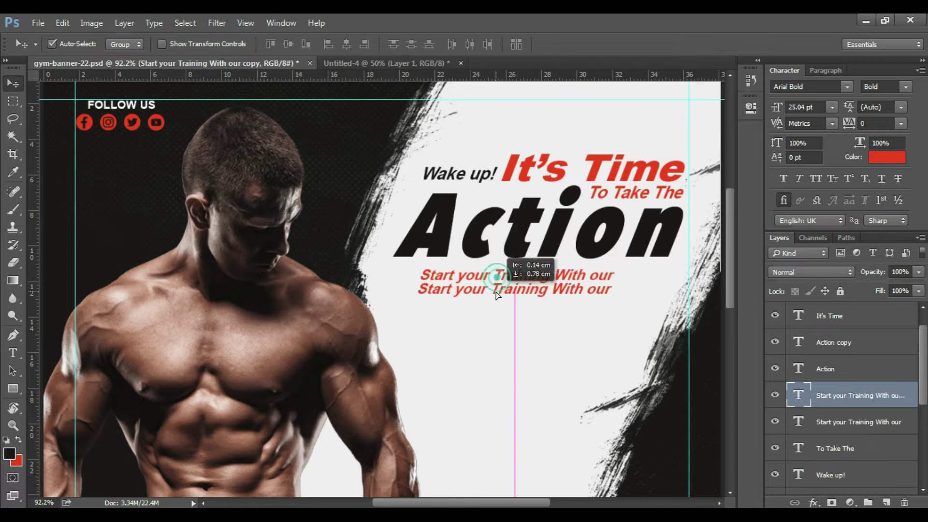
key("t")
left_click(495, 289)
key("ctrl+a")
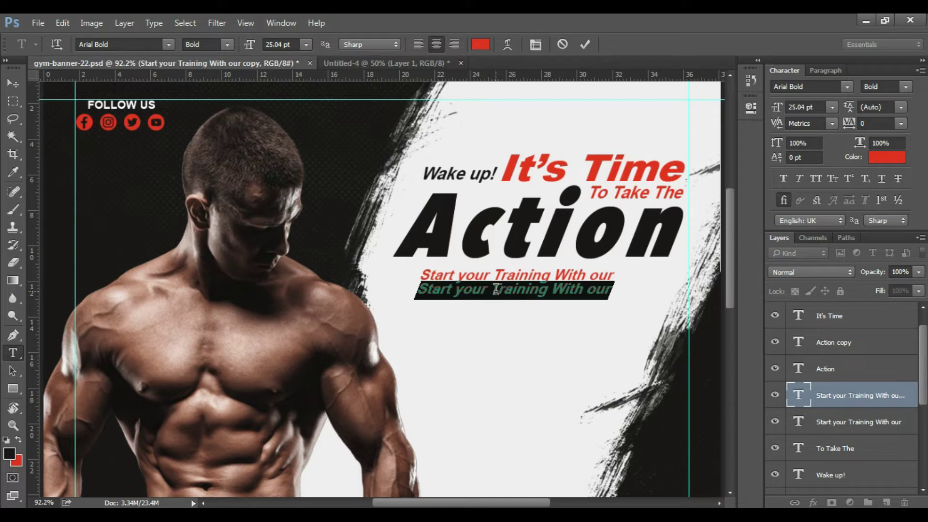
type("Professional")
key("ctrl+Return")
key("v")
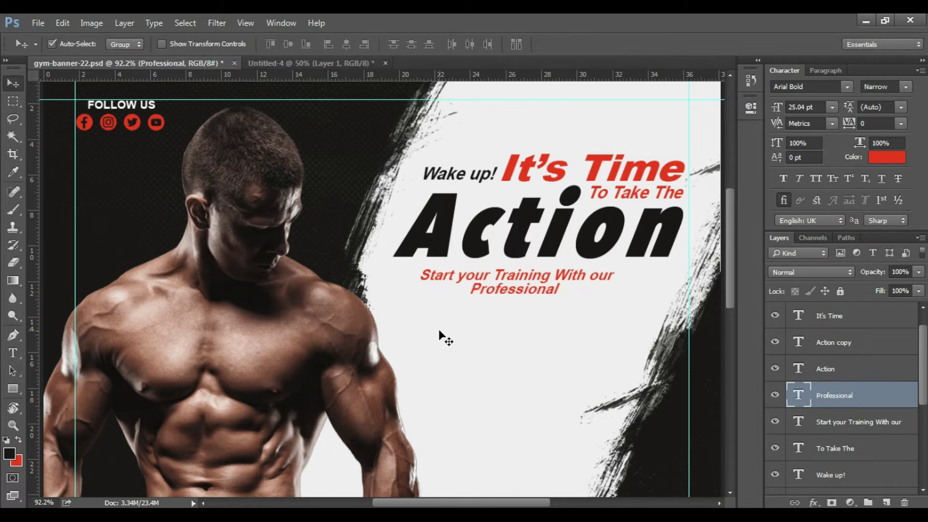
- Set the Professional word in Arial MT Black
left_click(852, 87)
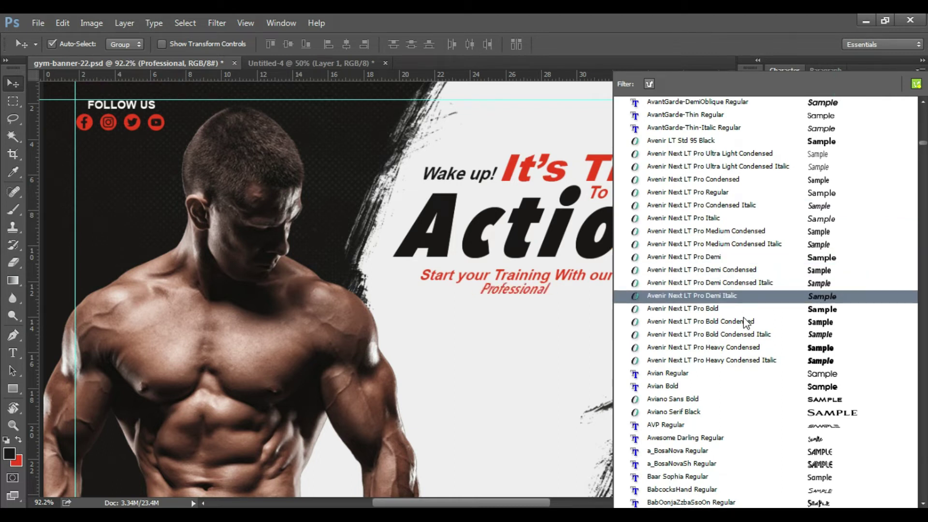
left_click(583, 357)
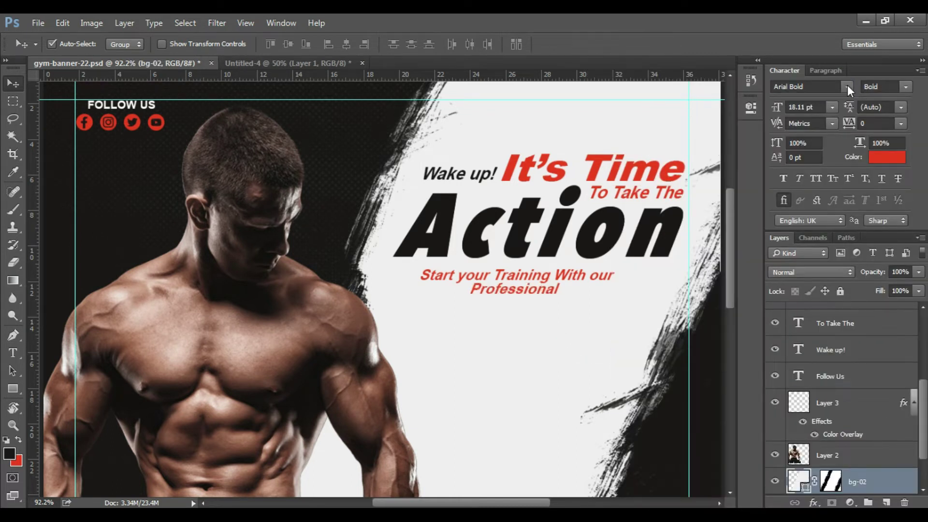
left_click(848, 86)
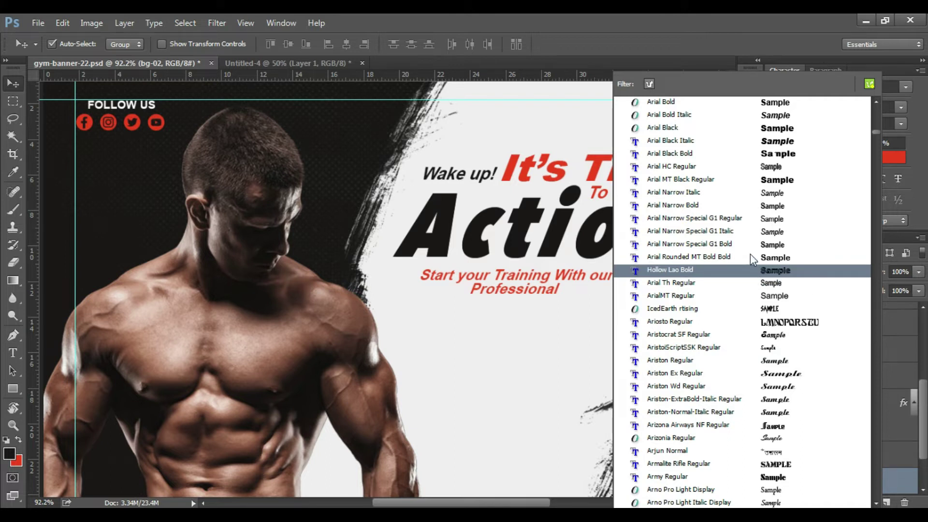
left_click(766, 180)
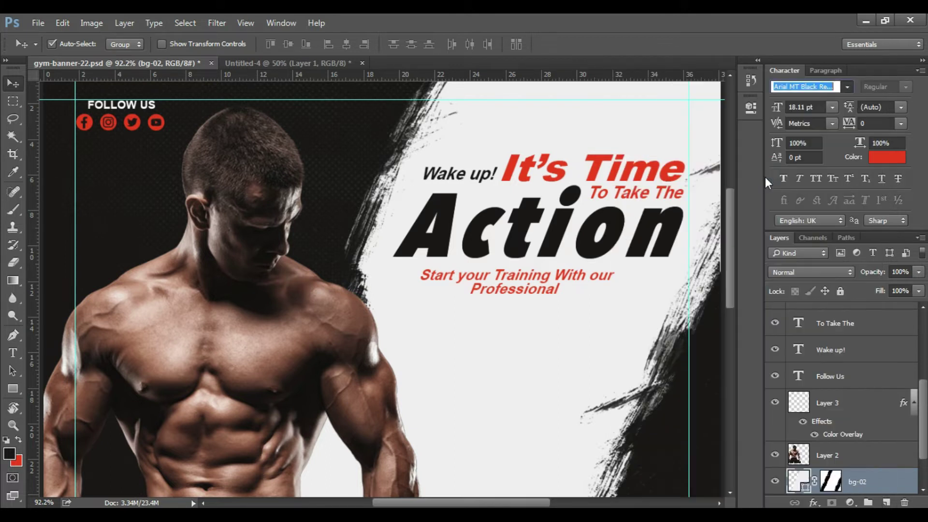
left_click_drag(550, 293, 545, 305)
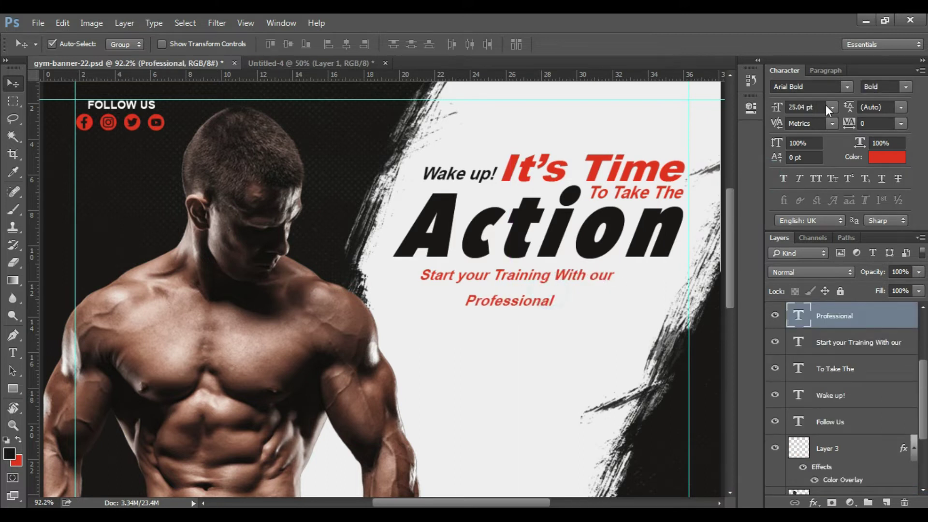
left_click(847, 87)
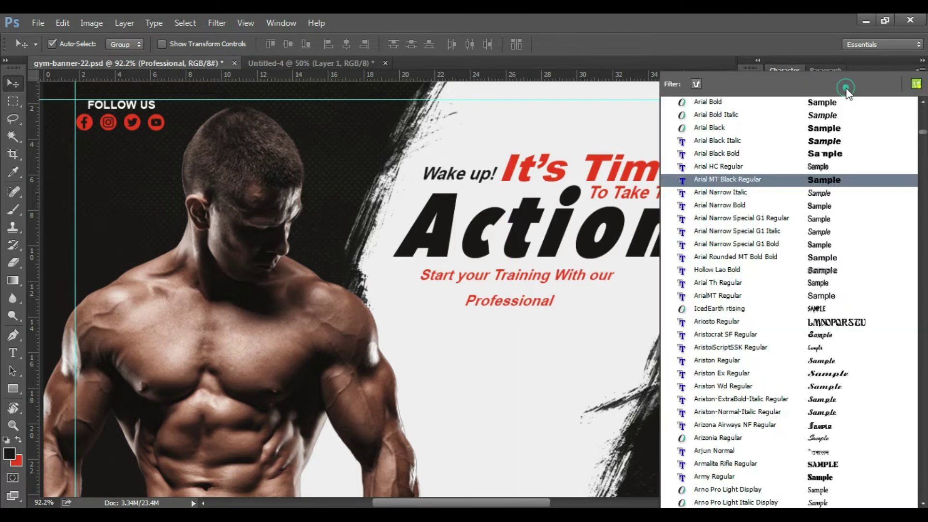
left_click(769, 180)
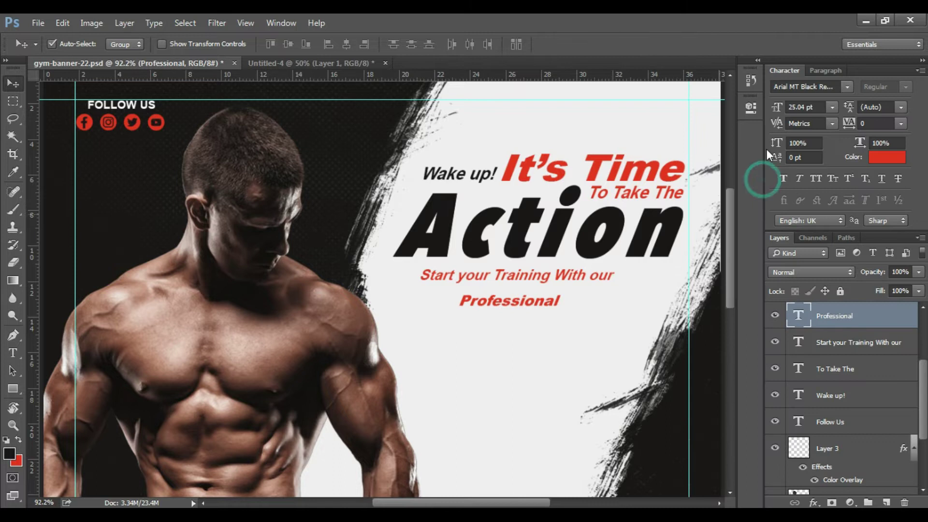
left_click(846, 87)
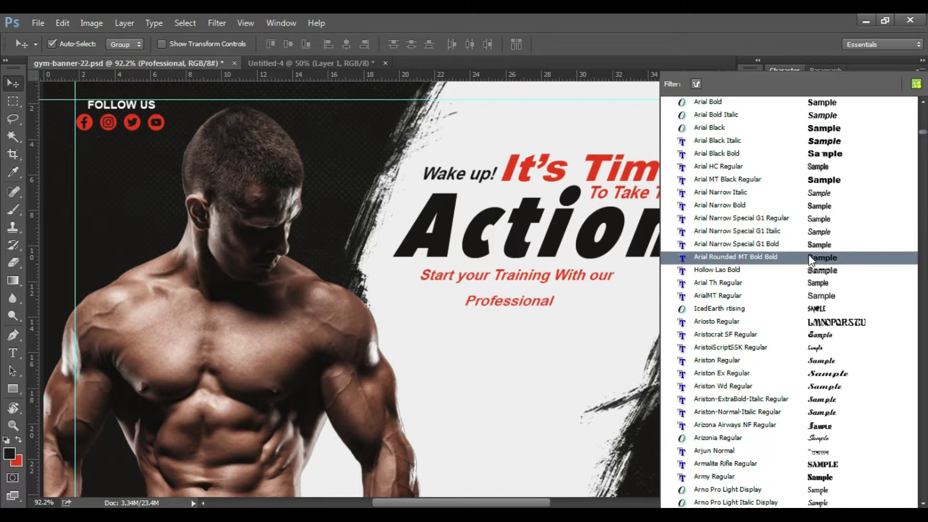
left_click(813, 180)
- Move Professional left, enlarge it, and duplicate it off to the right
left_click_drag(536, 304, 492, 304)
key("ctrl+t")
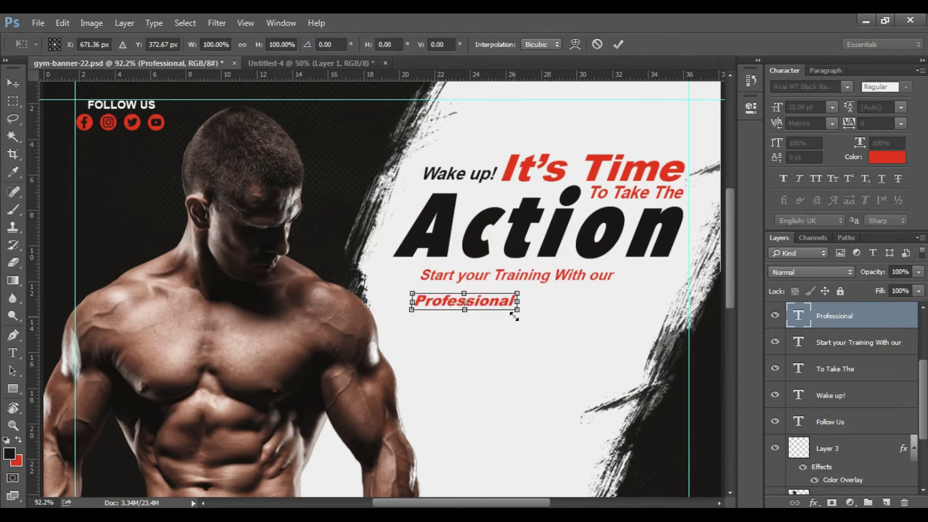
mouse_move(516, 313)
left_mouse_down()
mouse_move(608, 347)
mouse_move(553, 328)
mouse_move(570, 331)
mouse_move(540, 298)
left_mouse_up()
key("Return")
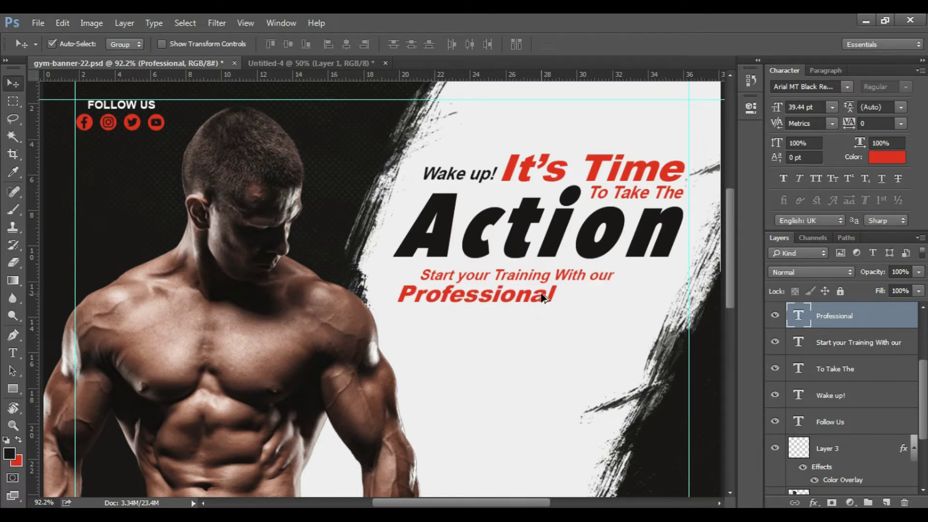
left_click_drag(542, 297, 635, 293)
- Retype the copied word as 'Trainers' and place it right after Professional
double_click(635, 293)
type("Trainer")
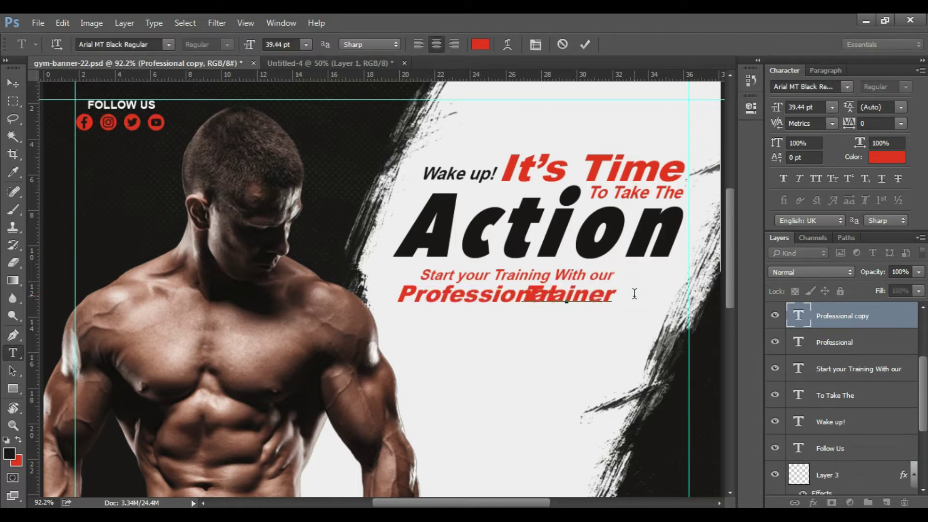
type("s")
key("ctrl+Return")
key("v")
left_click_drag(630, 305, 661, 309)
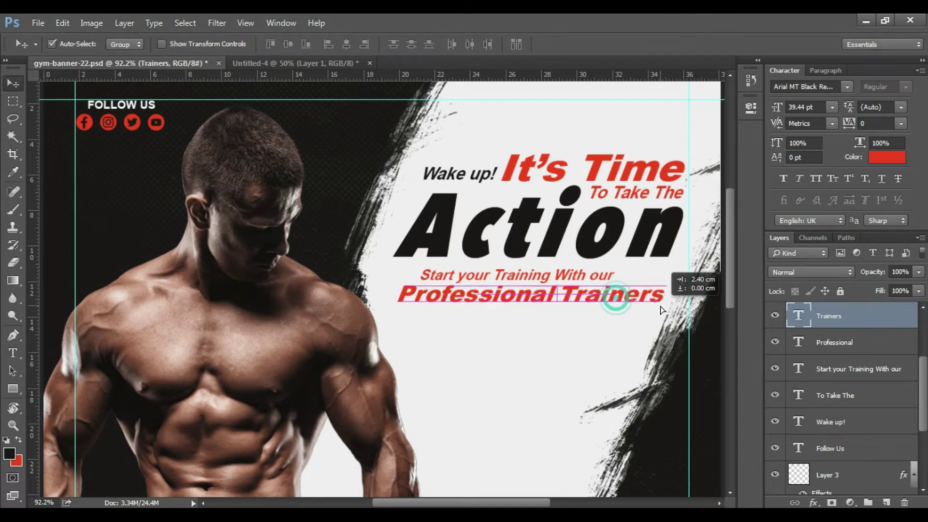
- Fill Professional with black, shift the subline left, and duplicate the Action layer
left_click(544, 298)
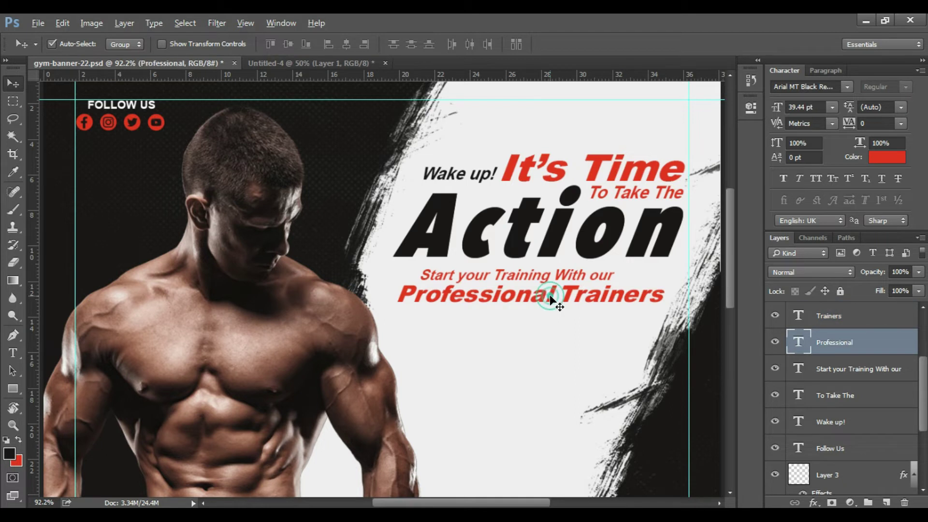
key("alt+BackSpace")
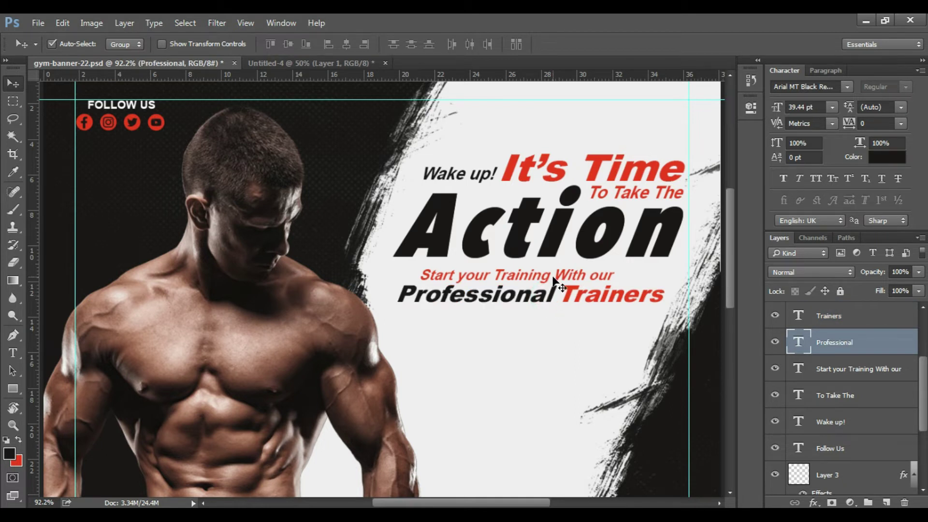
left_click_drag(550, 281, 517, 281)
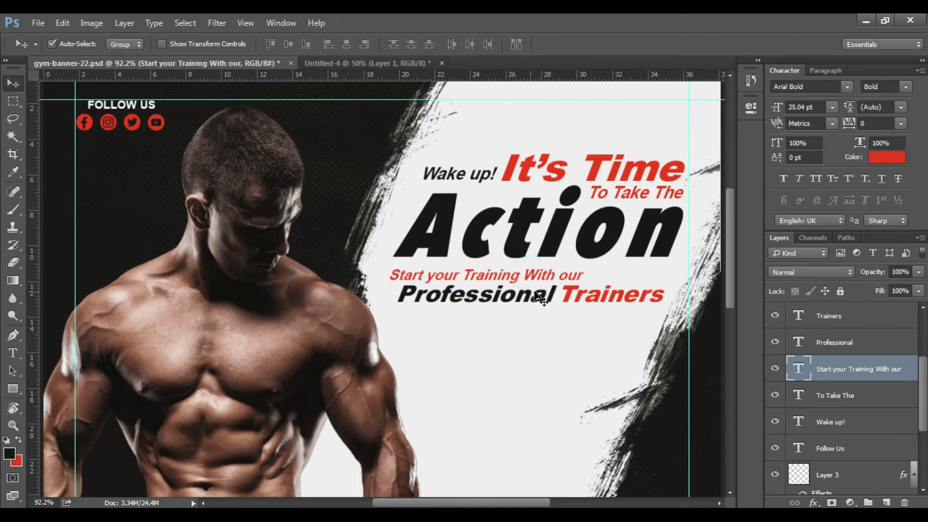
left_click(549, 240)
key("ctrl+j")
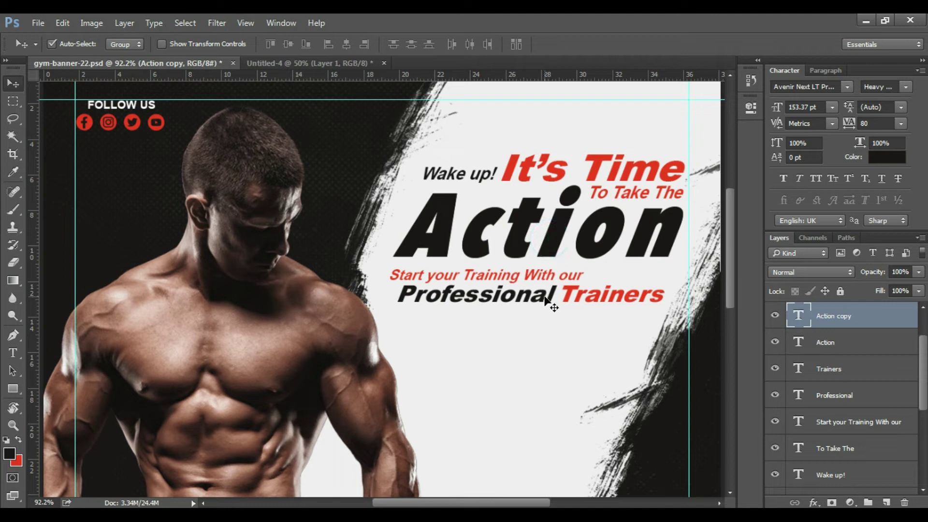
- Copy Professional below itself, retype it as 'Open', and nudge it into place
left_click(547, 301)
left_click_drag(546, 300, 547, 344)
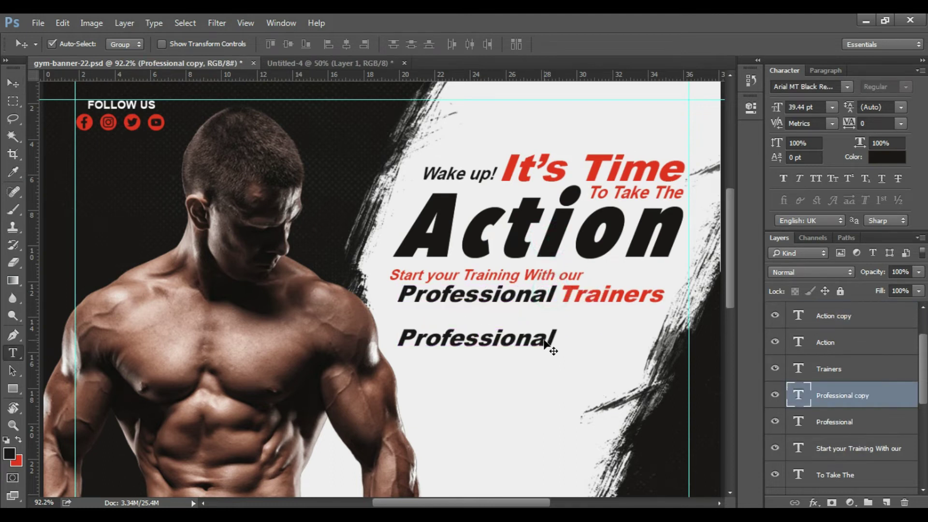
key("t")
double_click(544, 338)
type("Open")
key("ctrl+Return")
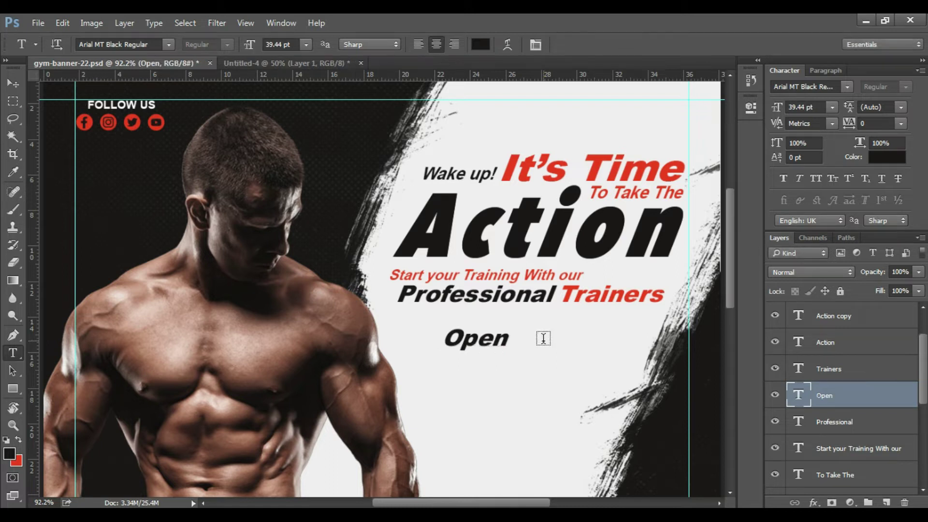
left_click(13, 84)
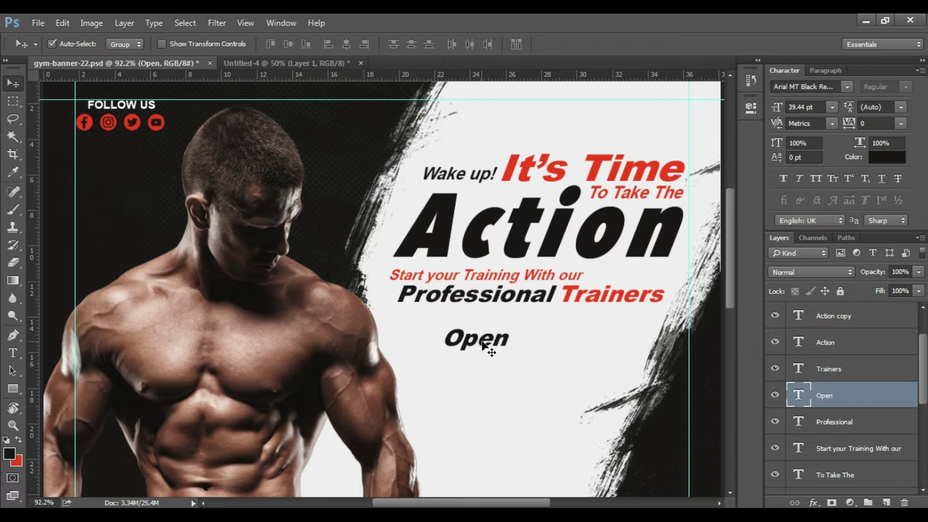
left_click_drag(482, 341, 555, 346)
- Add a red '24/7' beside Open and shift the Open 24/7 line right
key("t")
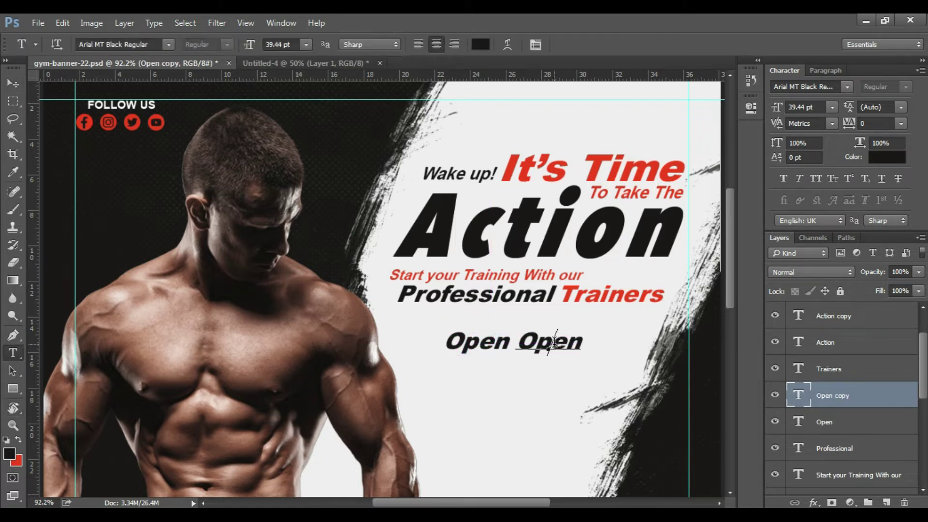
double_click(555, 341)
left_click(556, 342)
key("ctrl+a")
type("24/7")
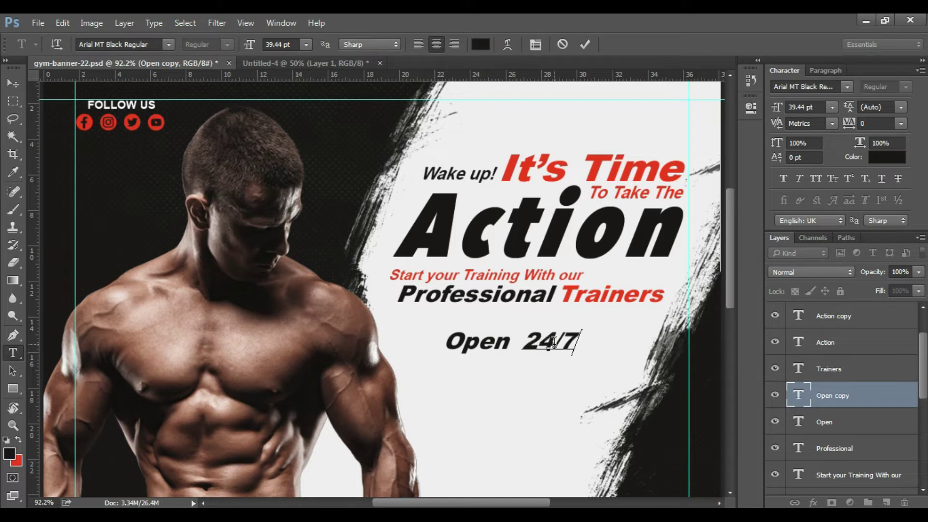
key("ctrl+Return")
key("v")
left_click_drag(549, 347, 538, 347)
key("ctrl+BackSpace")
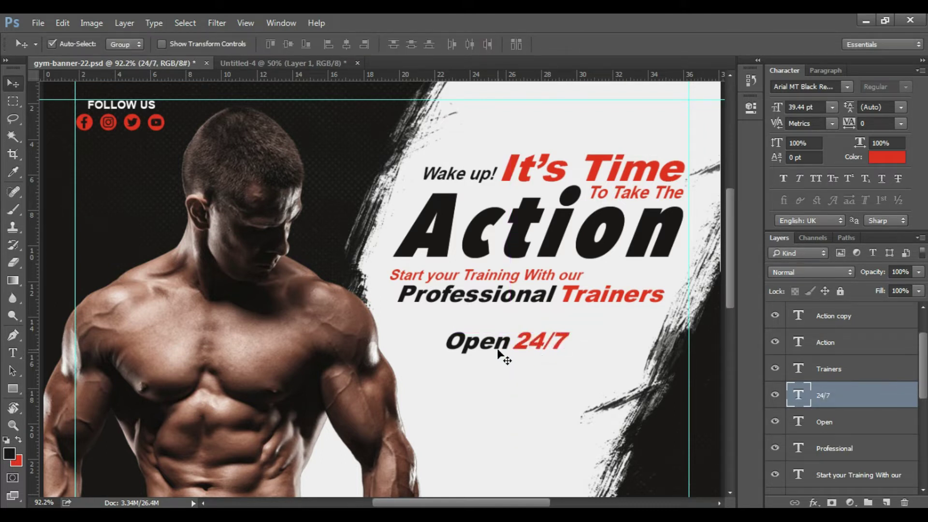
left_click(504, 347, "shift")
left_click_drag(502, 344, 525, 346)
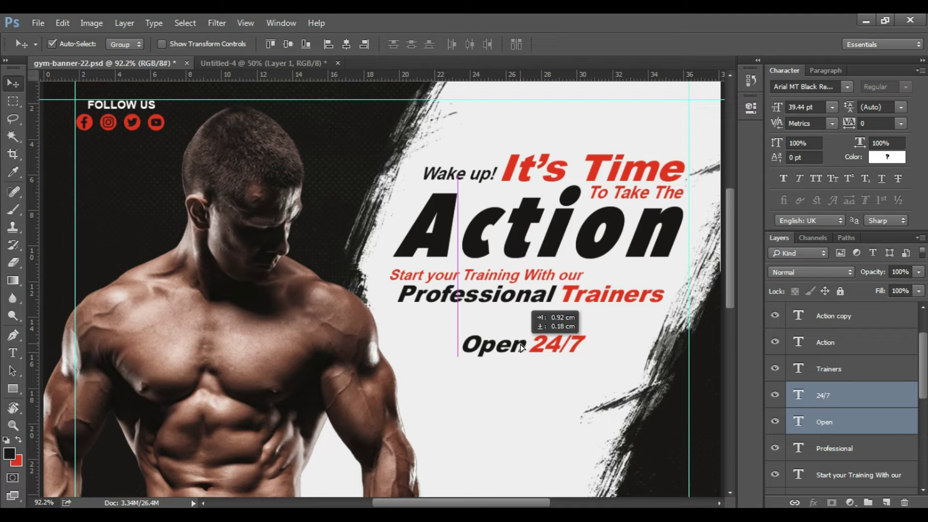
- Type a new caption line below Open 24/7 with the Type tool
left_click(534, 378)
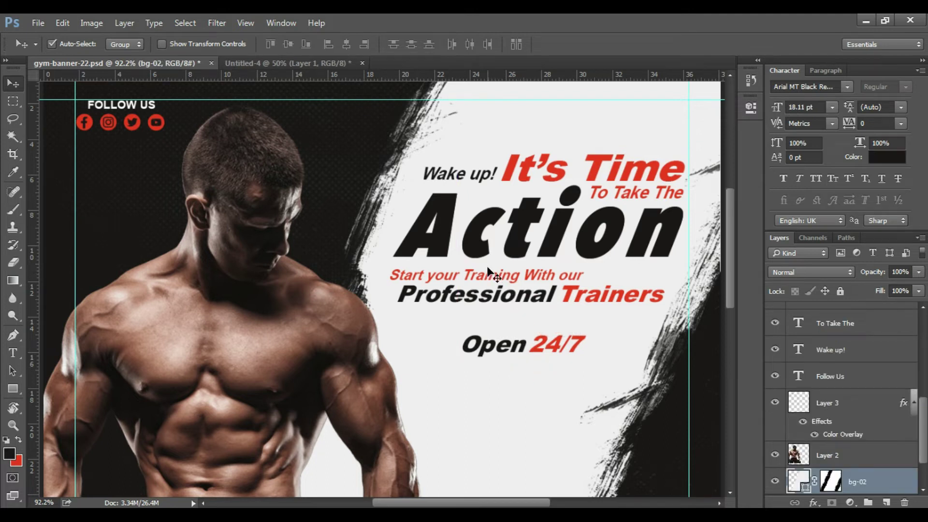
key("t")
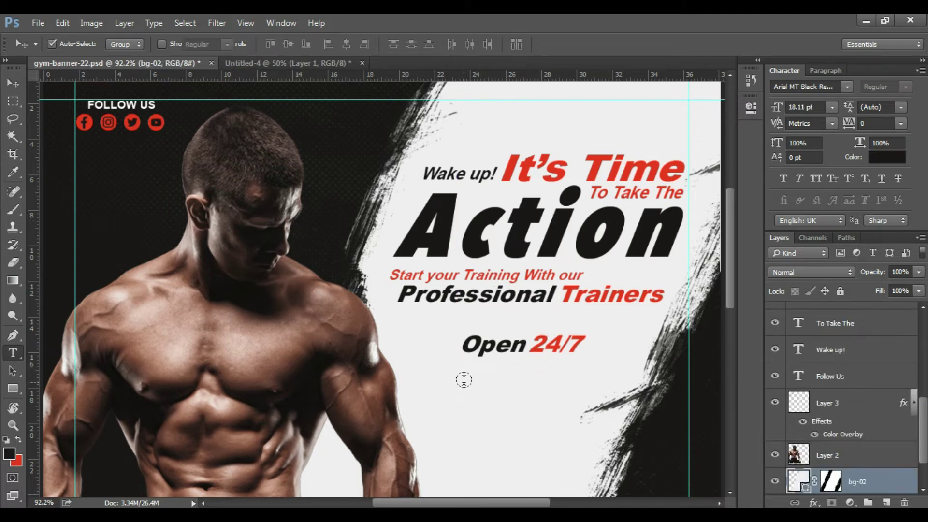
left_click(442, 390)
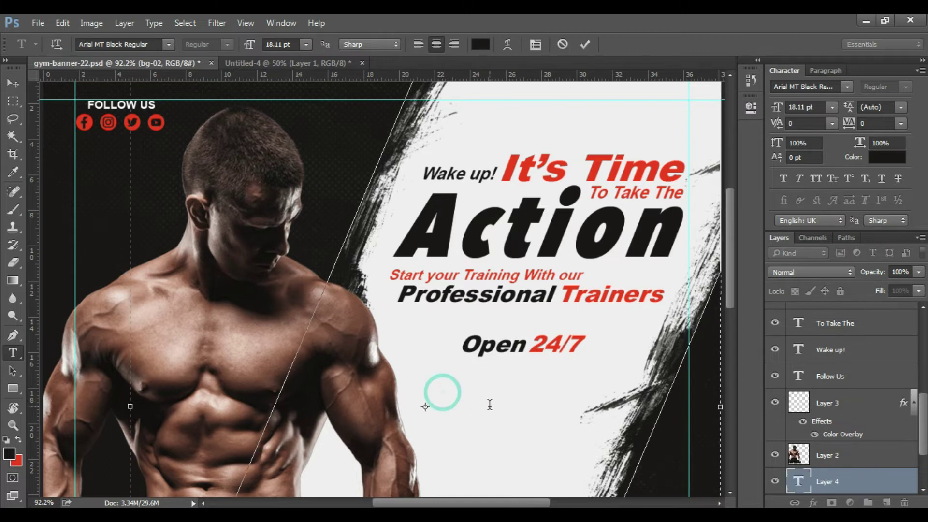
key("ctrl+Return")
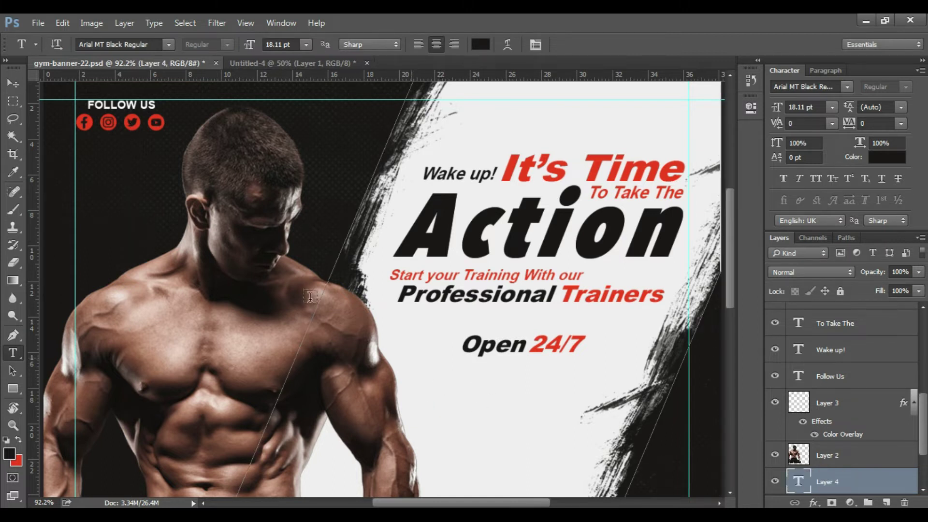
left_click(14, 84)
left_click(149, 202)
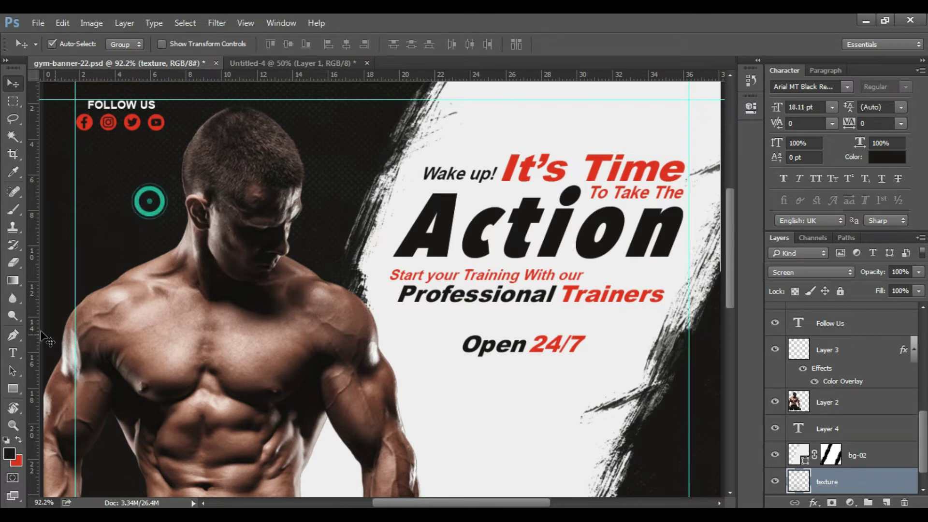
left_click(13, 354)
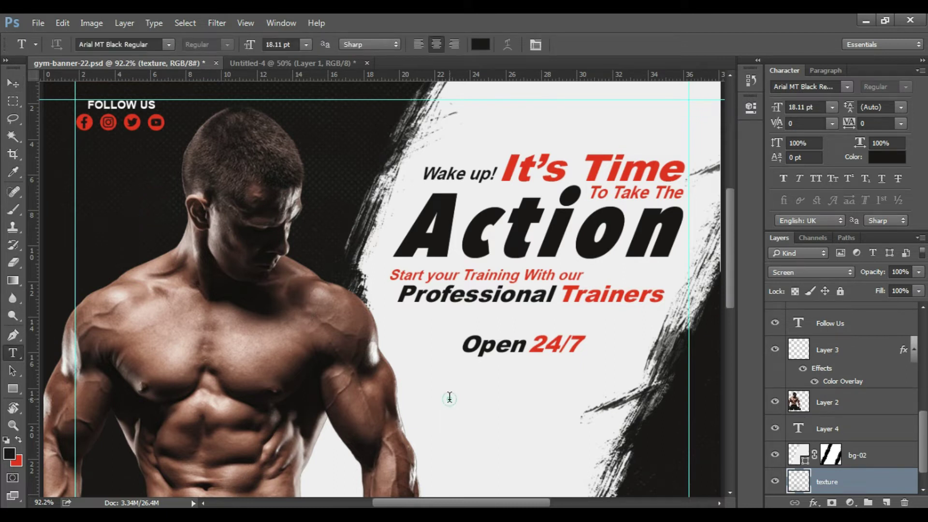
left_click(449, 397)
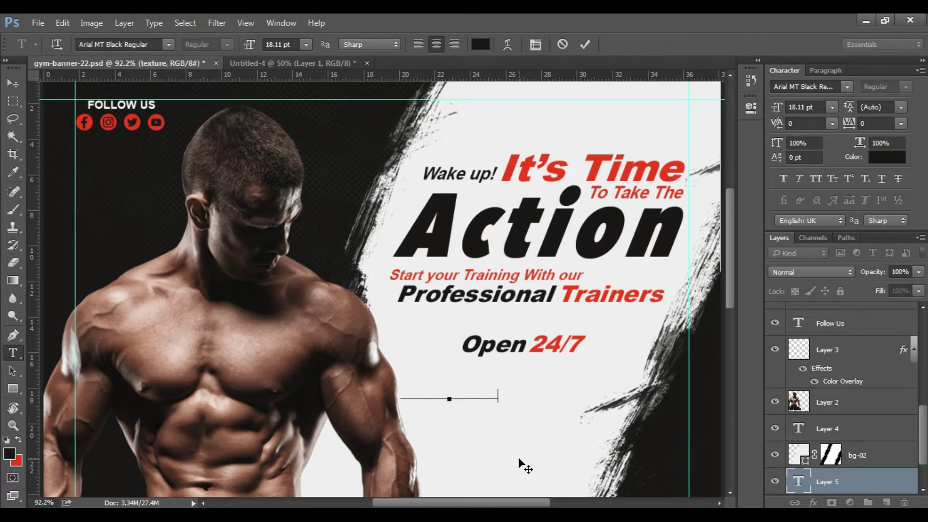
key("ctrl+Return")
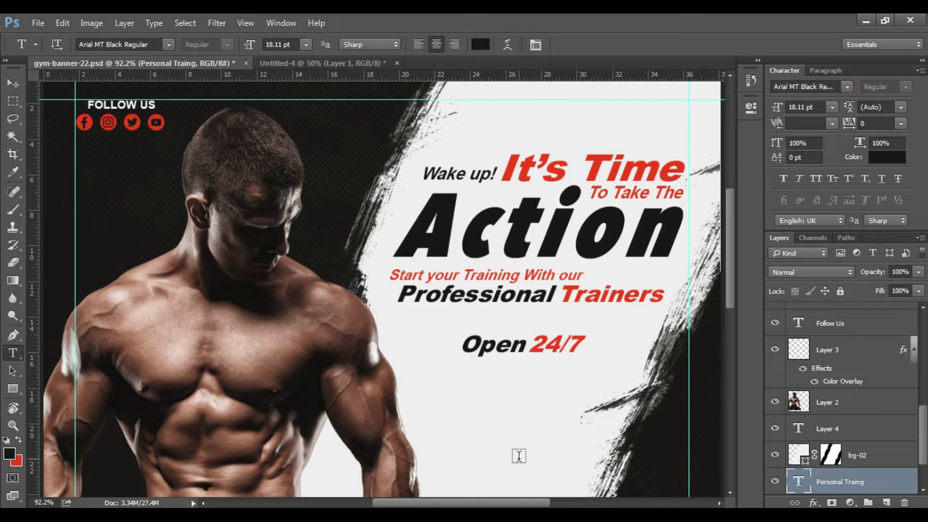
- Bring the caption layer to the top and correct it to read 'Personal Training'
left_click(12, 86)
key("ctrl+shift+bracketright")
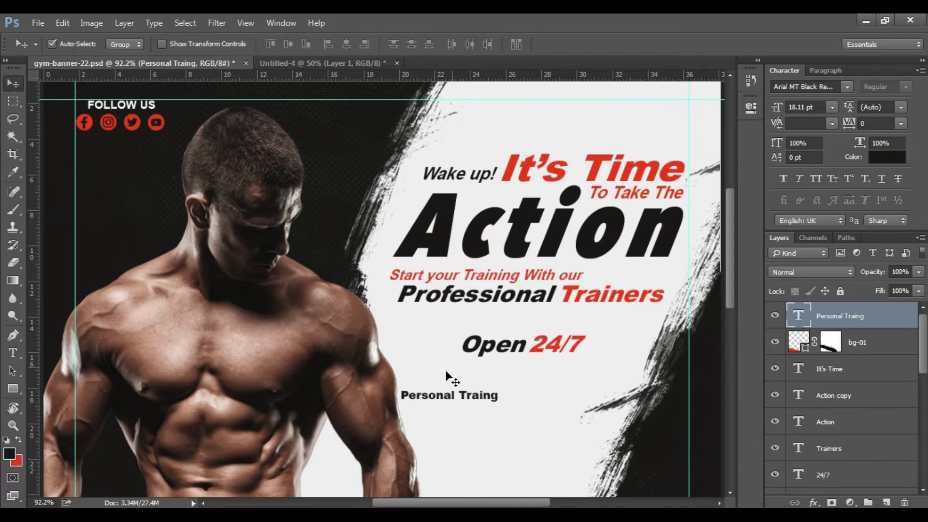
key("t")
left_click(492, 395)
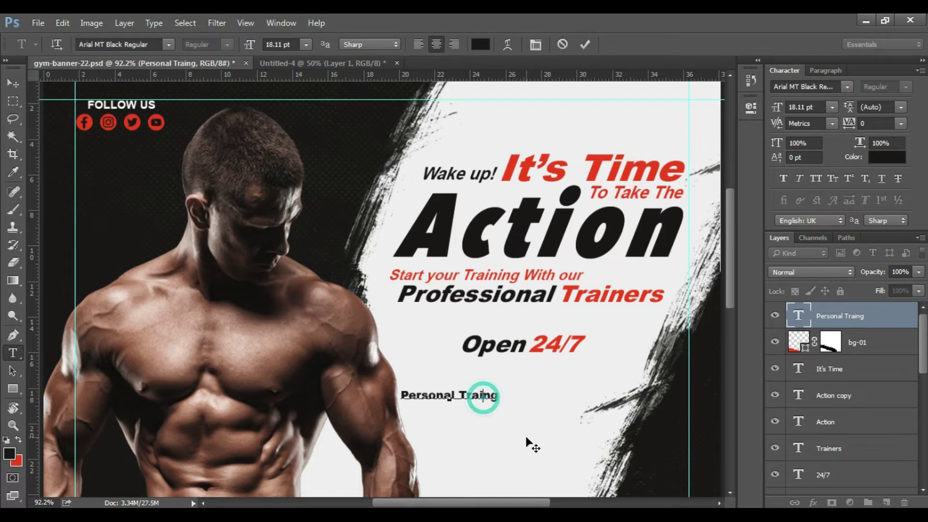
type("in")
key("ctrl+Return")
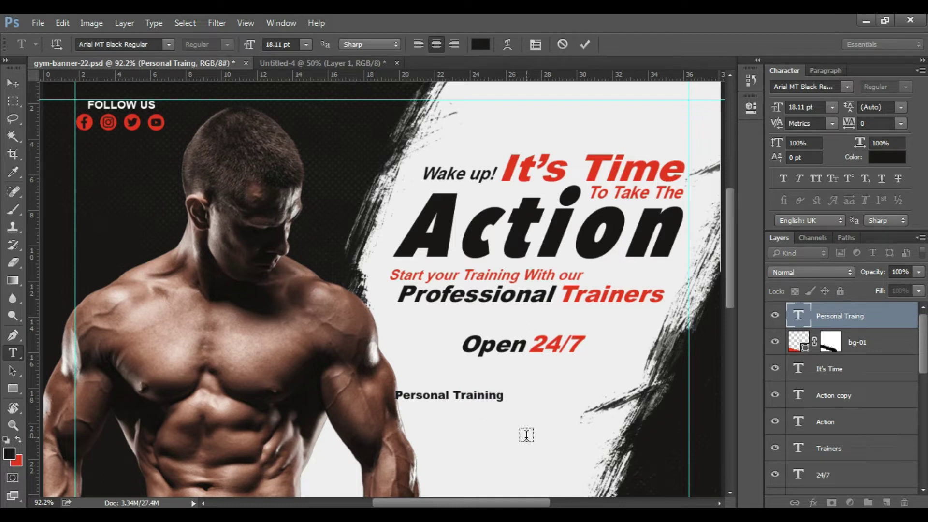
- Set Personal Training to Arial Bold, enlarge it, and move it up under Open 24/7
left_click_drag(466, 401, 513, 385)
left_click(817, 92)
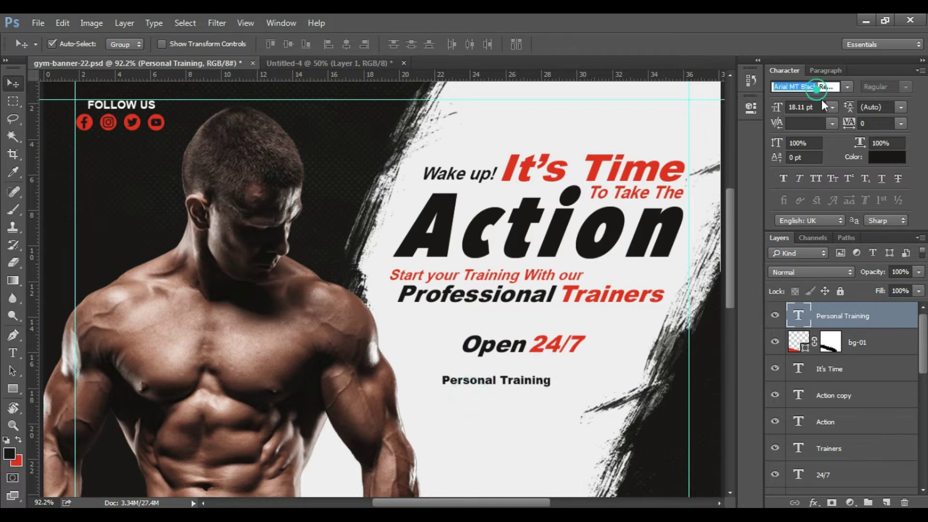
left_click(847, 87)
scroll(758, 148, "up", 1)
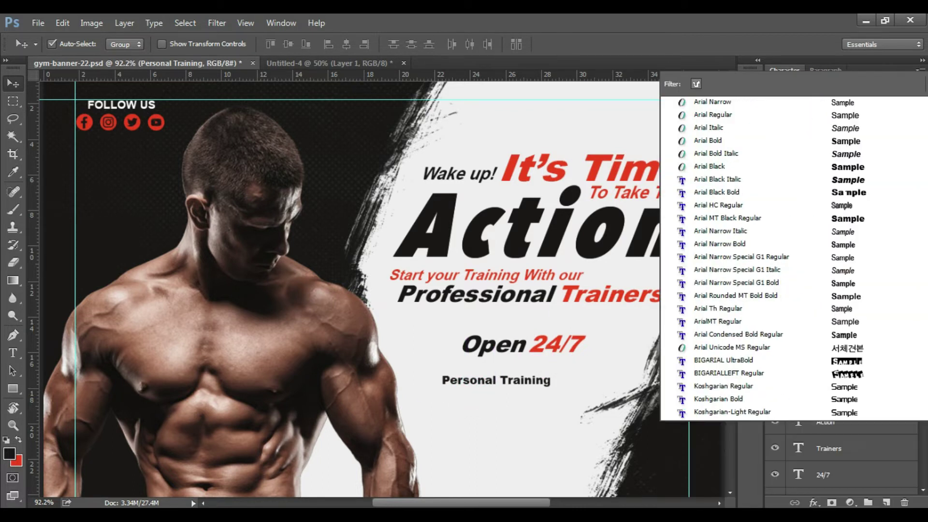
left_click(755, 143)
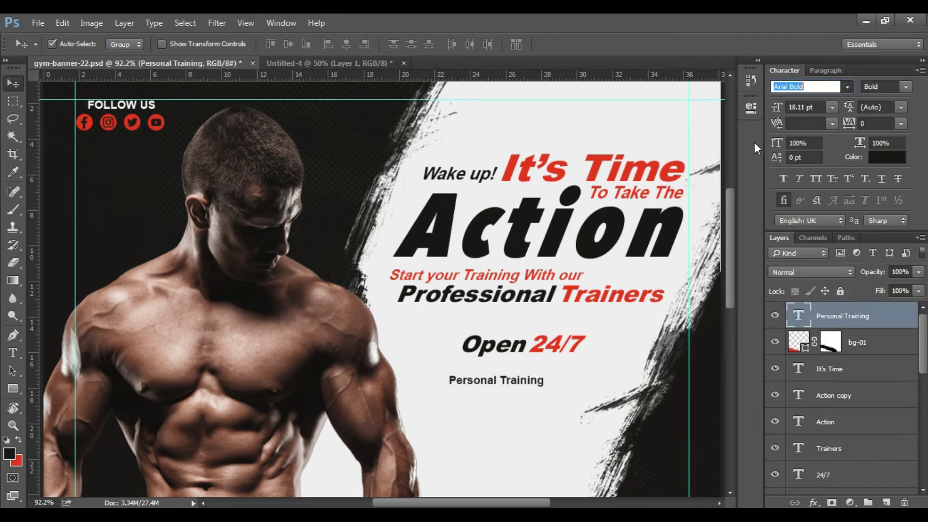
left_click_drag(534, 387, 568, 366)
key("ctrl+t")
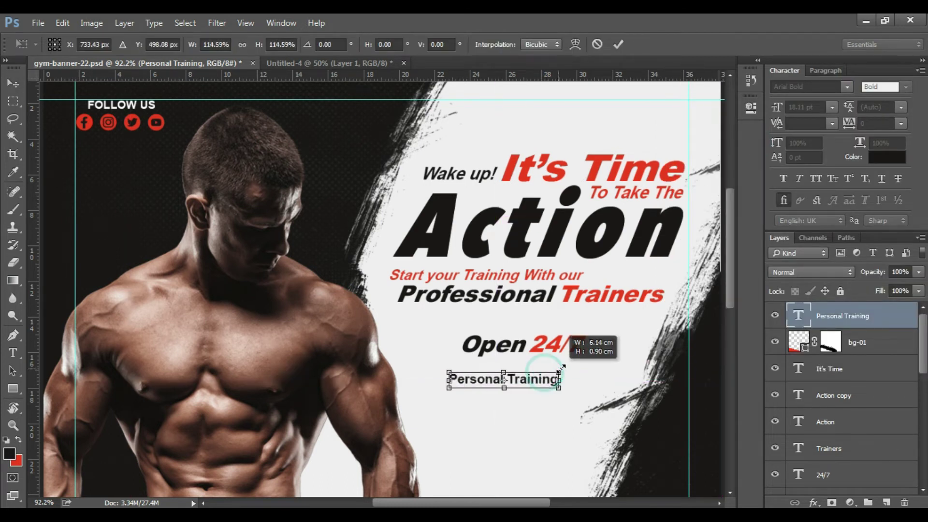
key("Return")
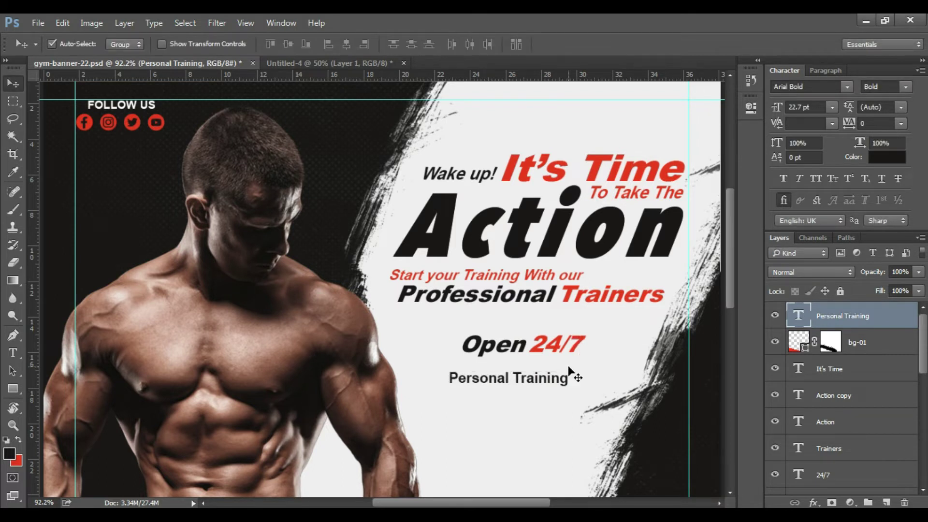
left_click_drag(537, 382, 514, 381)
- Add a 'Body Building' line under Personal Training, fixing its capital B and typo
key("t")
left_click(513, 375)
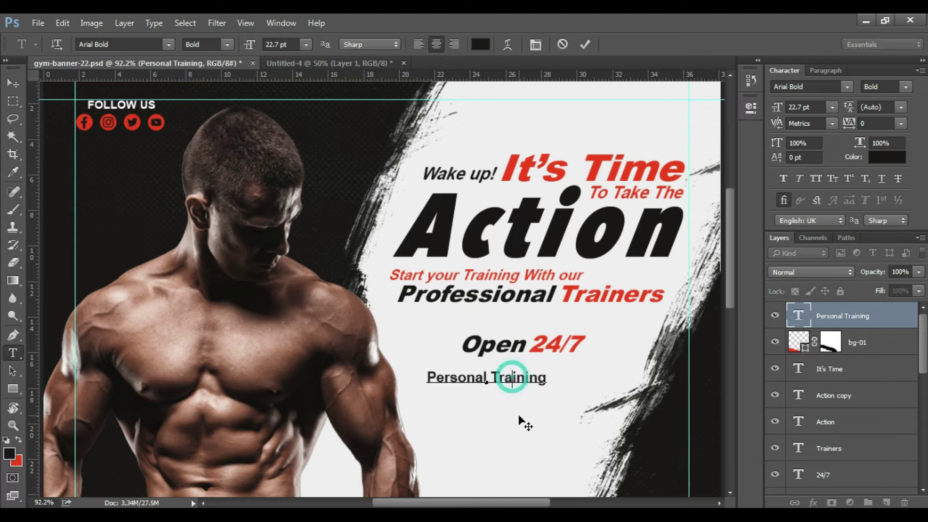
key("Return")
type("Body")
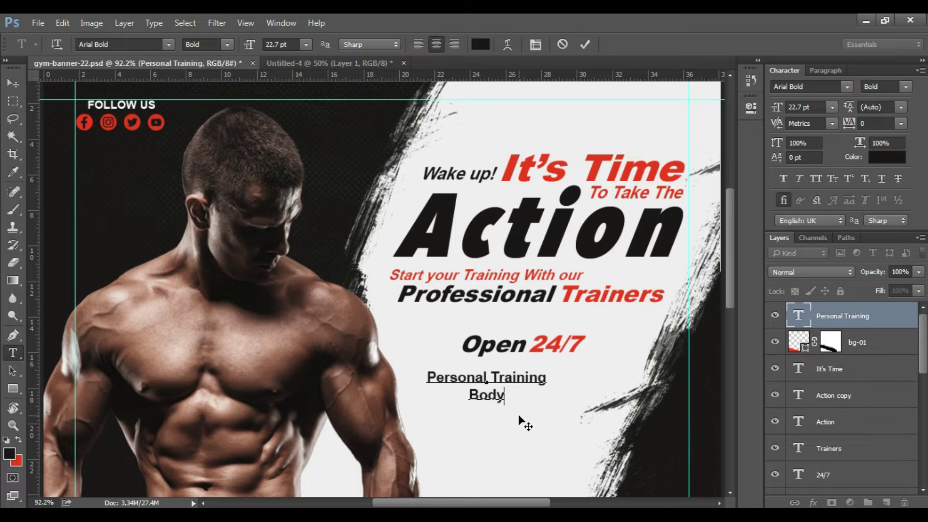
type("buitlding")
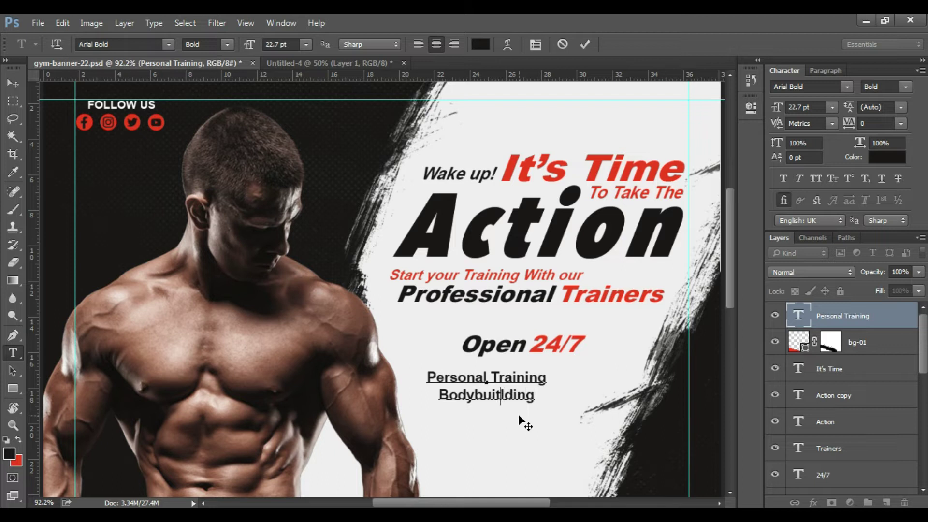
key("Left")
key("Left")
key("Left")
key("Left")
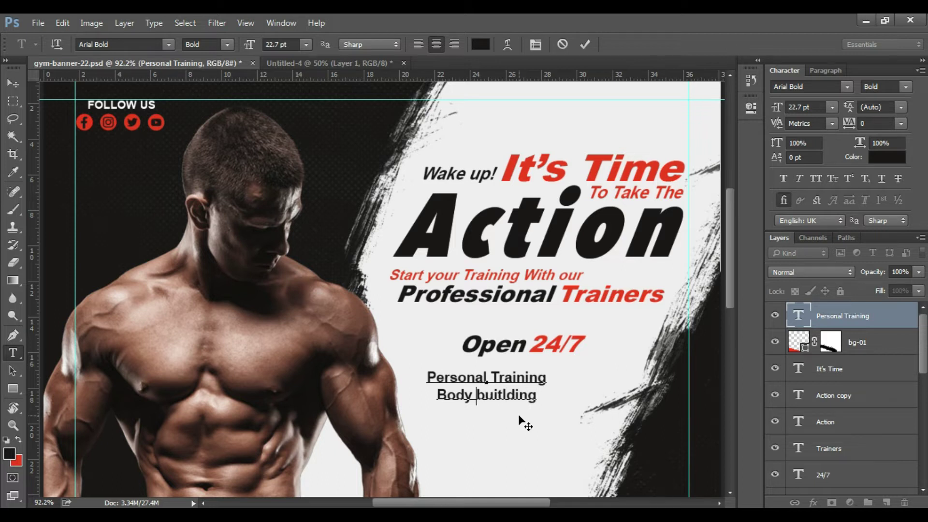
key("Delete")
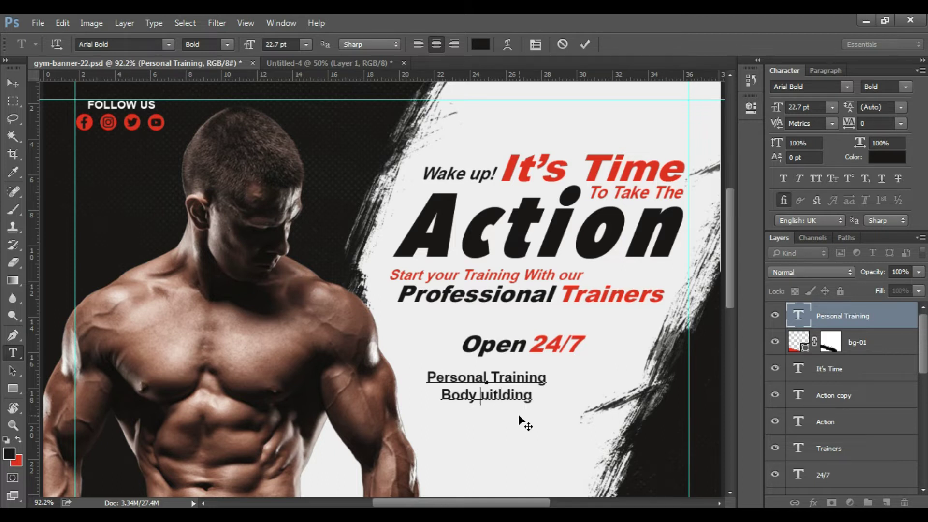
type("B")
key("Right")
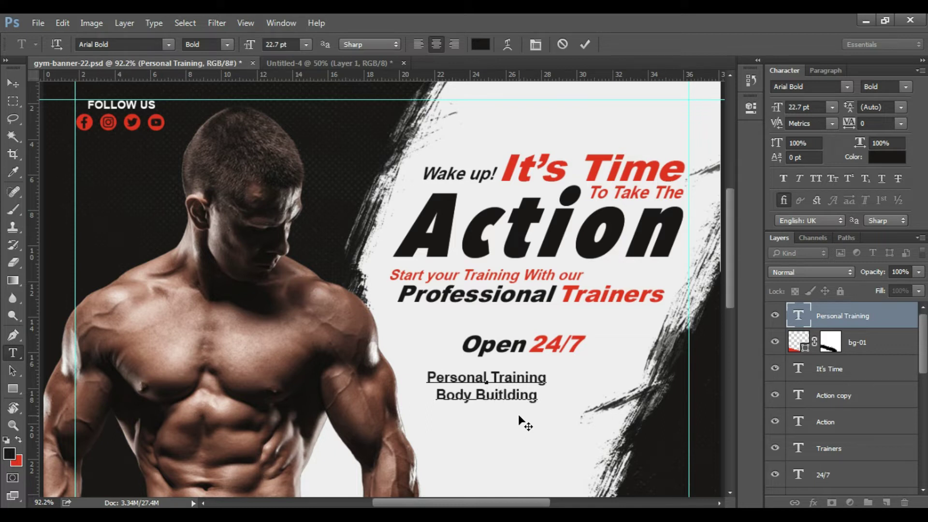
key("Right")
key("Delete")
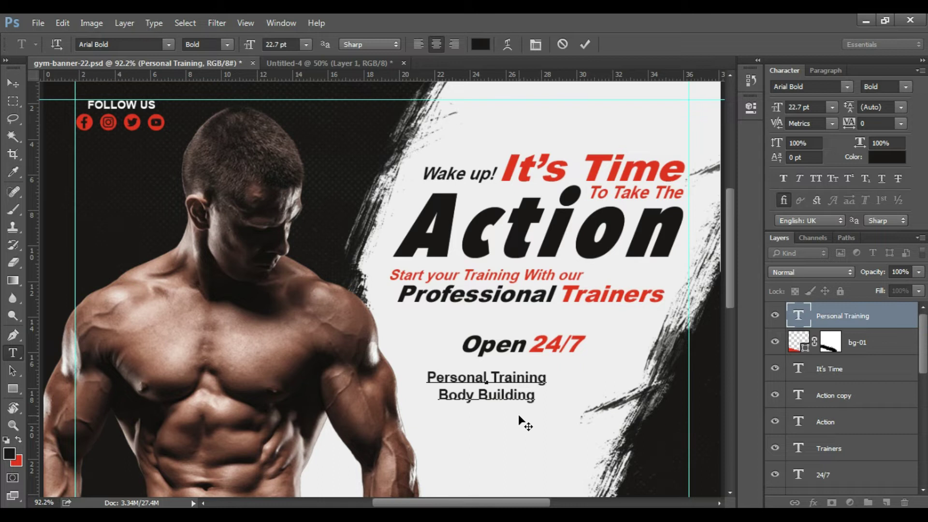
- Add the lines 'Boxing Classes', 'Cardio' and 'More', then commit the list
key("Return")
type("Boxing")
type(" Classes")
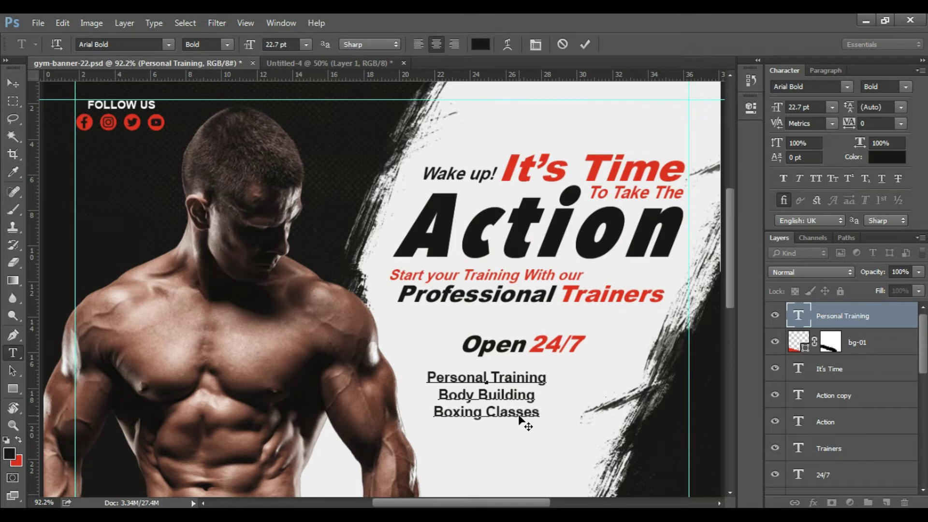
key("Return")
type("Cardio")
key("Return")
type("More")
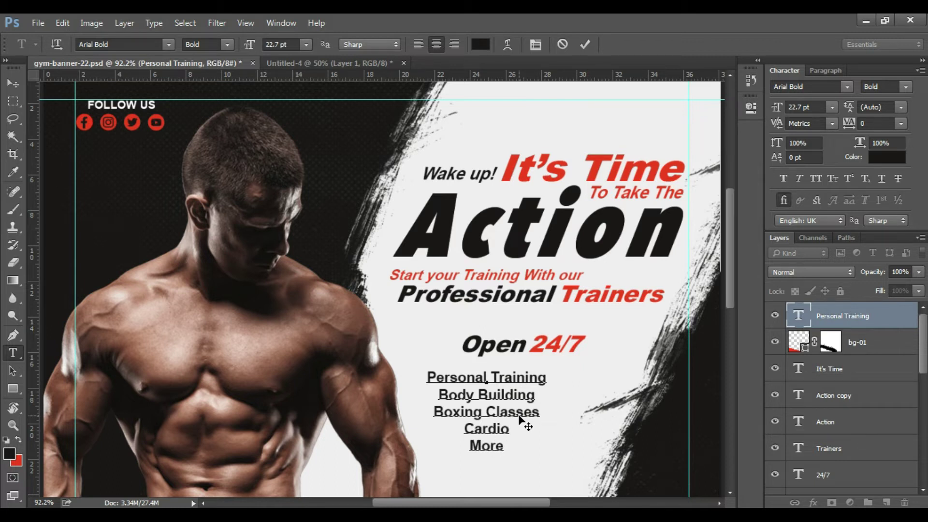
key("ctrl+Return")
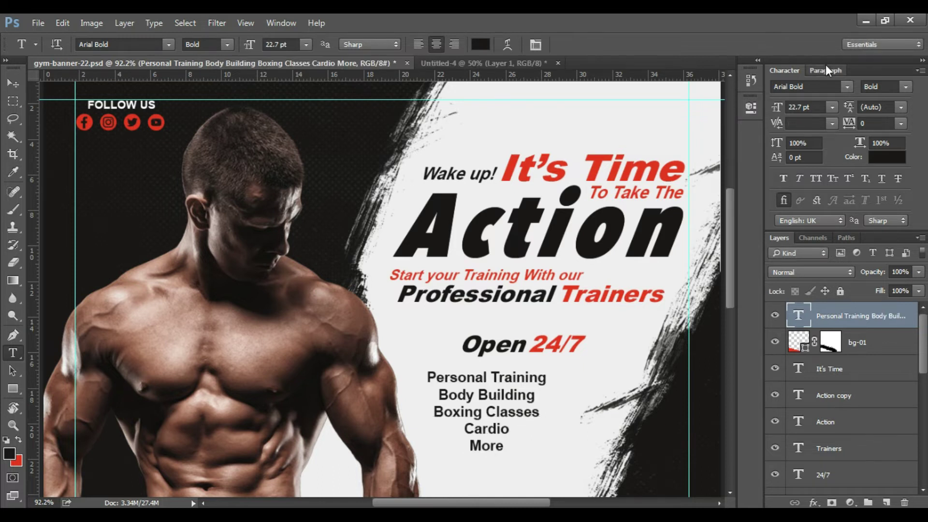
- Right-align the service list, move it under 24/7, and enlarge it slightly
left_click(825, 70)
left_click(813, 88)
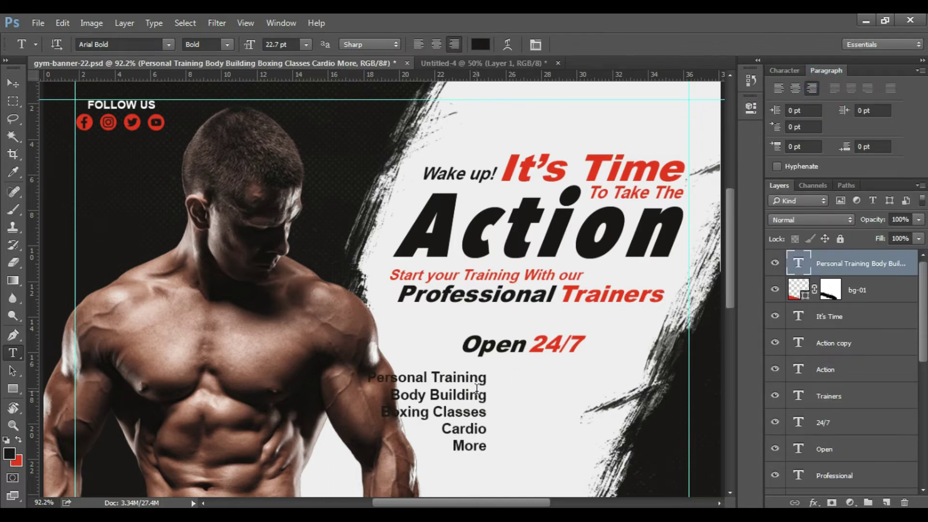
key("v")
left_click_drag(486, 382, 557, 371)
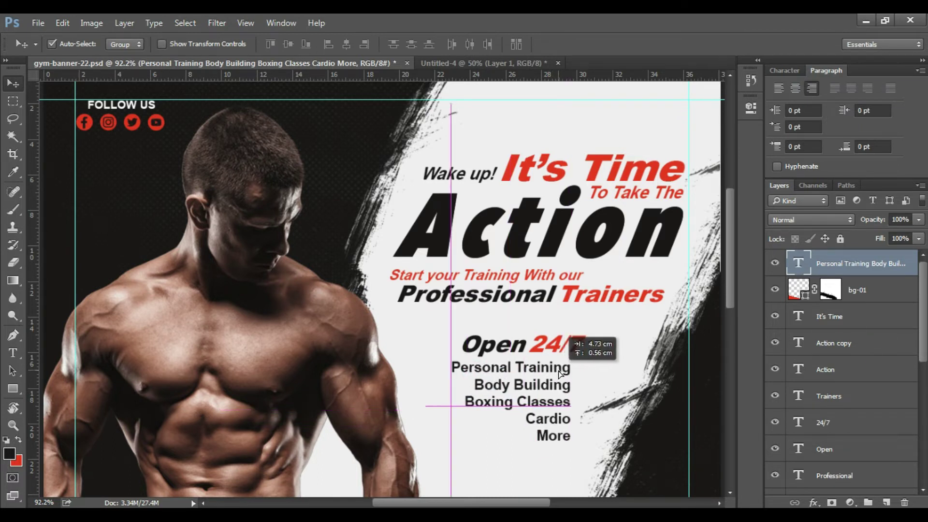
left_click_drag(556, 371, 557, 375)
key("ctrl+t")
left_click_drag(449, 448, 434, 459)
key("Return")
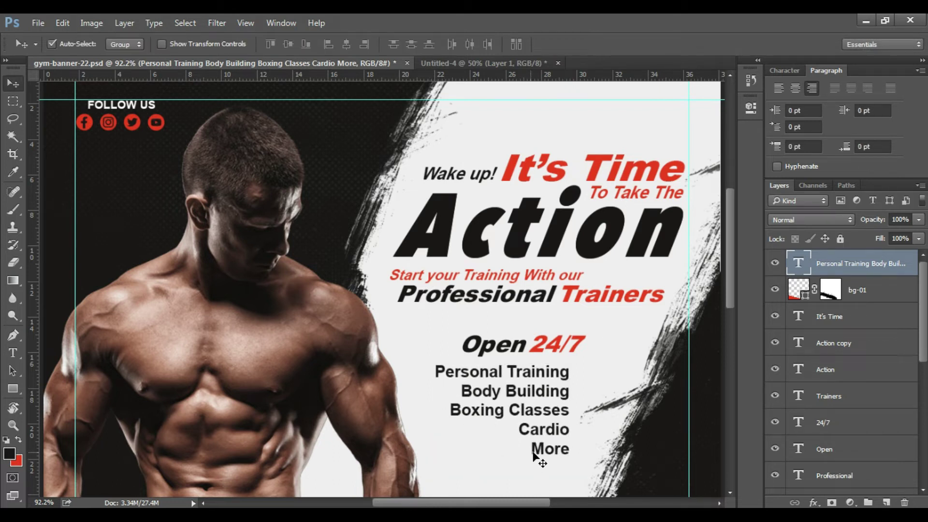
- Recolour the word More in the list red
double_click(536, 450)
key("ctrl+BackSpace")
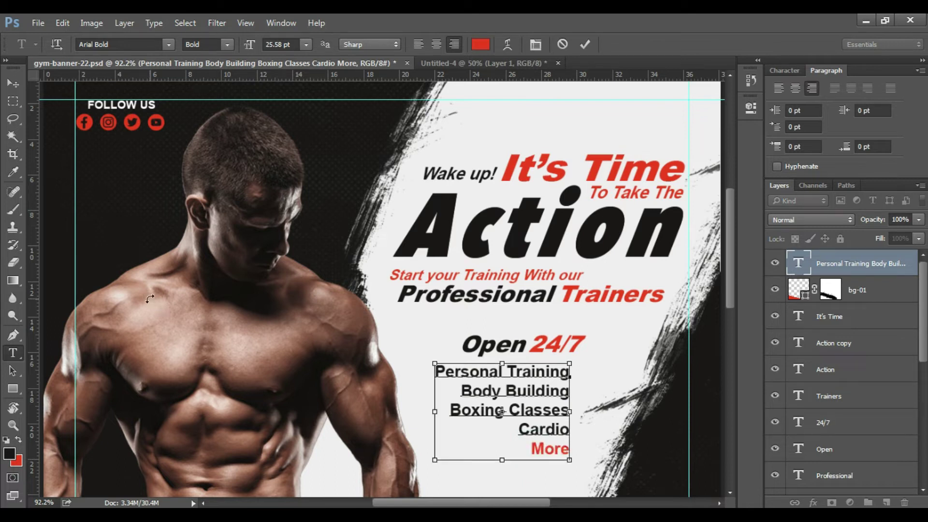
left_click(13, 82)
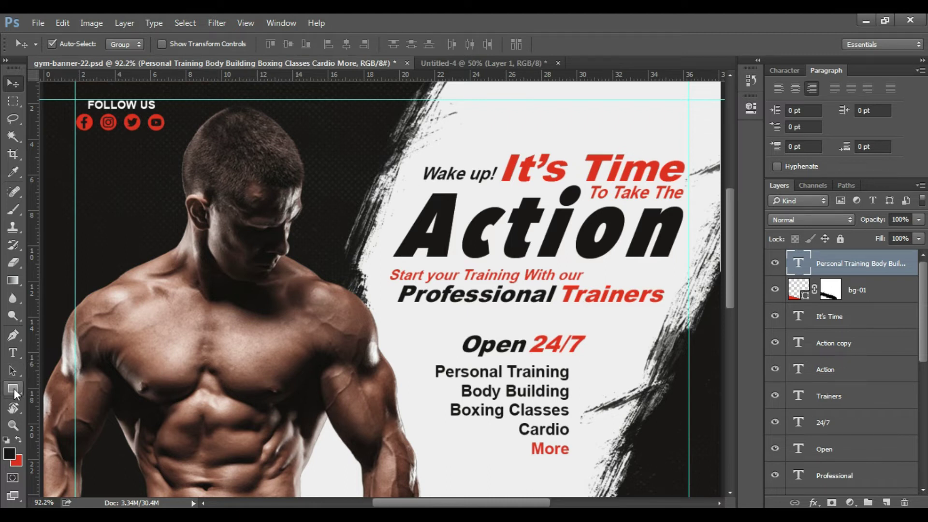
- Draw a thin red vertical rectangle along the right side of the service list
left_click(13, 388)
left_click_drag(565, 462, 510, 393)
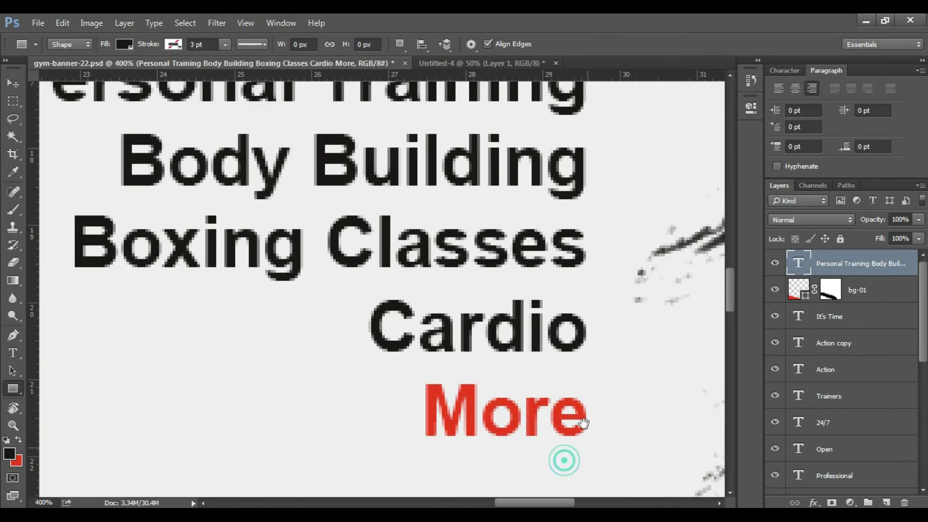
left_click(510, 393, "alt")
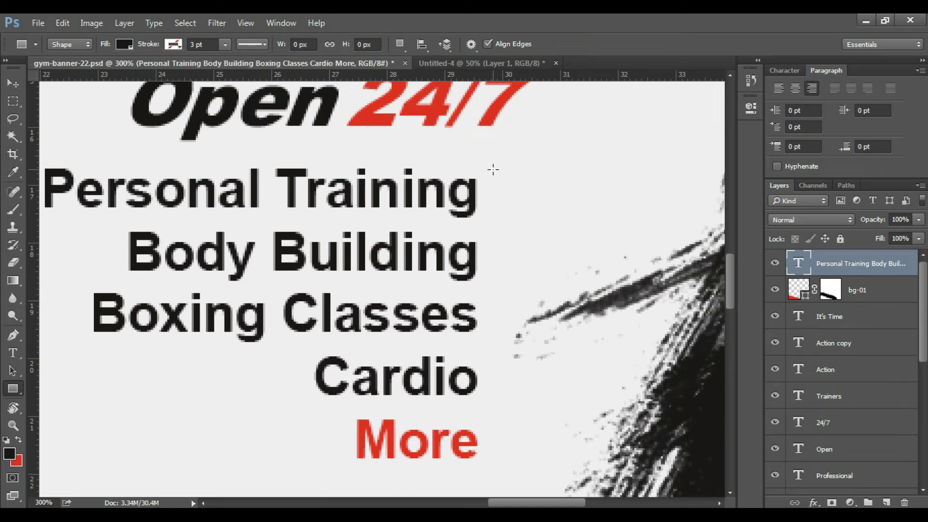
left_click_drag(494, 172, 500, 454)
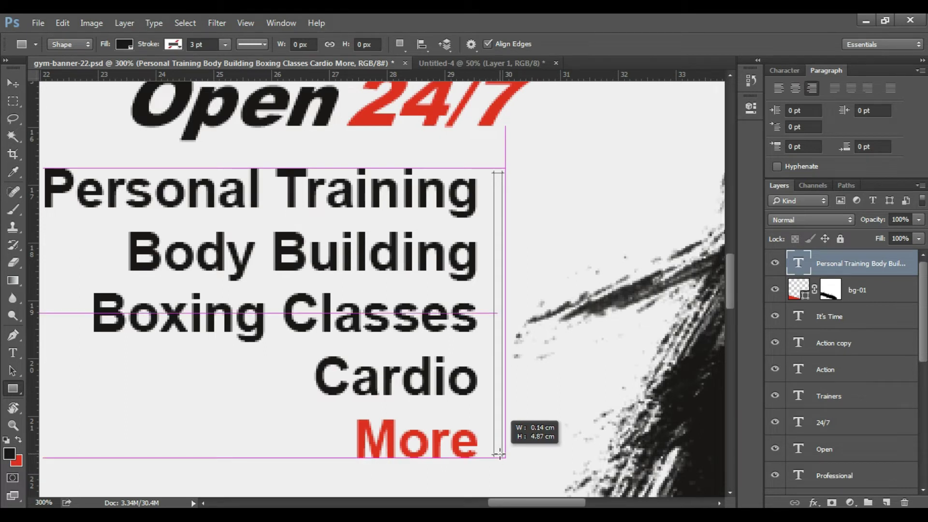
left_click_drag(500, 454, 500, 454)
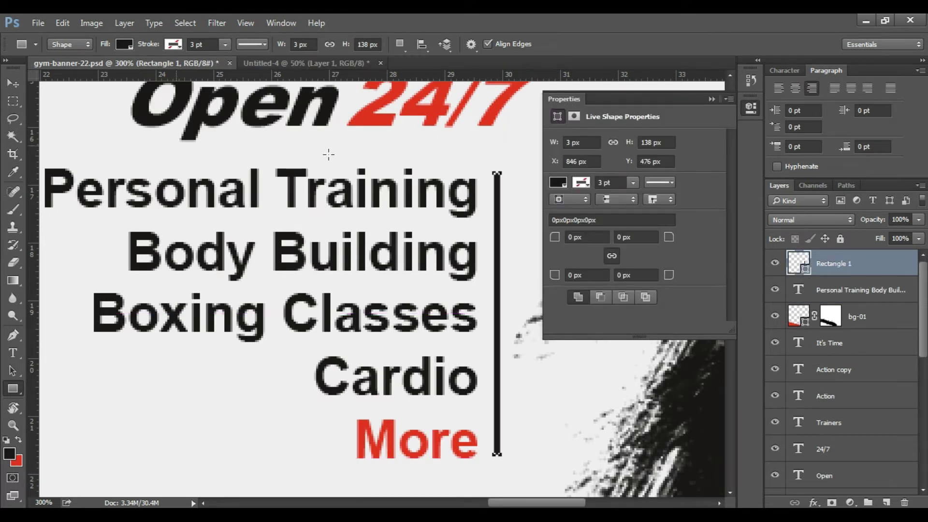
left_click(750, 107)
key("ctrl+BackSpace")
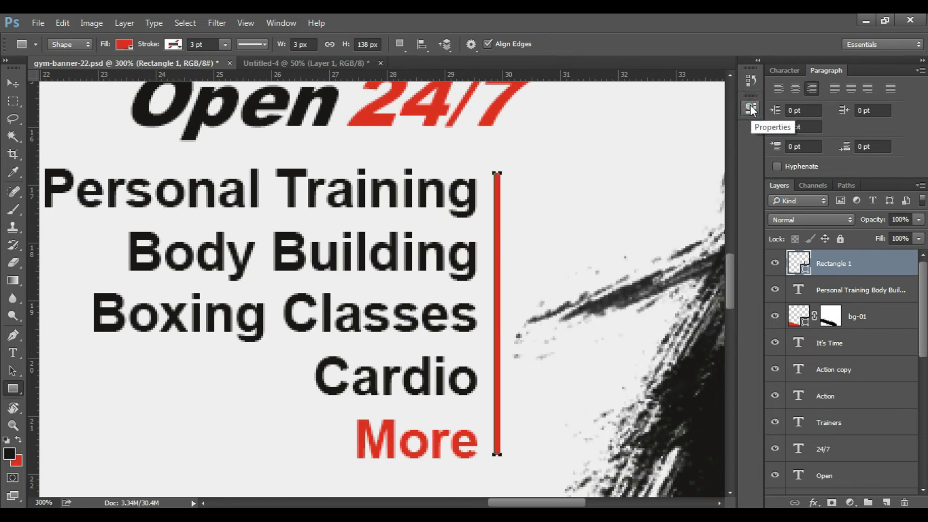
left_click(10, 87)
scroll(445, 198, "down", 2)
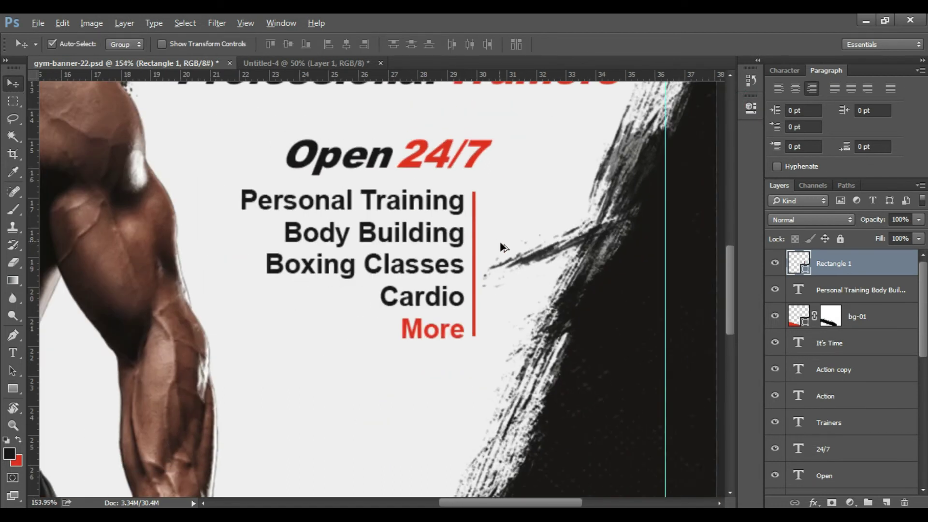
scroll(452, 193, "down", 2)
scroll(456, 188, "down", 1)
- Scale Open 24/7 up from its top-left corner and nudge it left
left_click(457, 189)
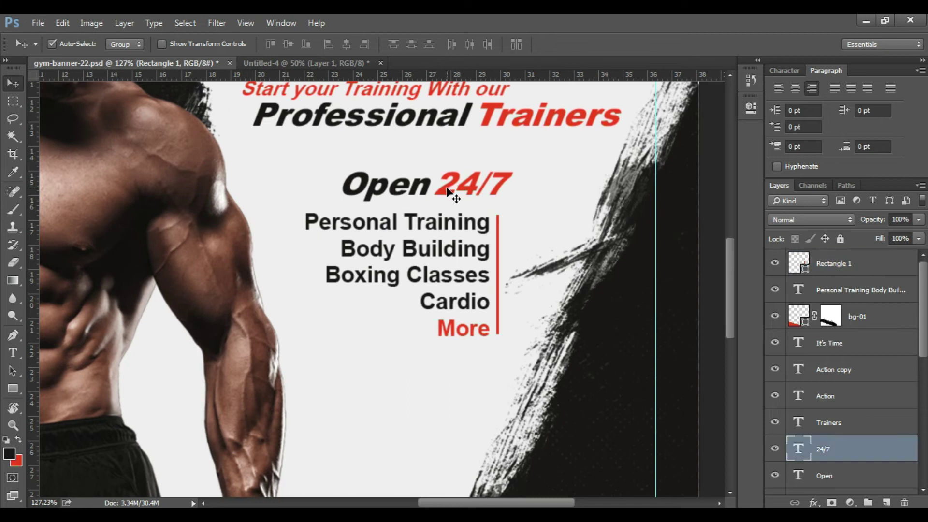
left_click(426, 191, "shift")
key("ctrl+t")
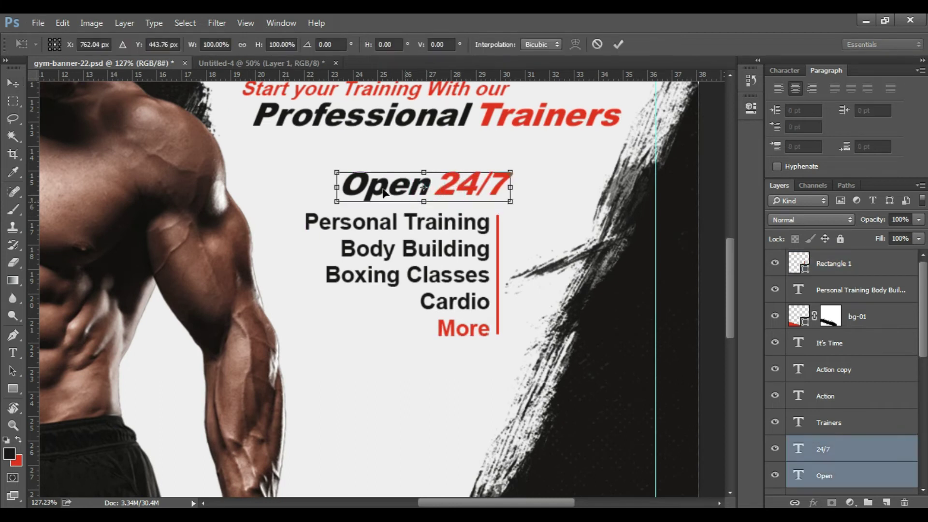
left_click_drag(338, 171, 304, 167)
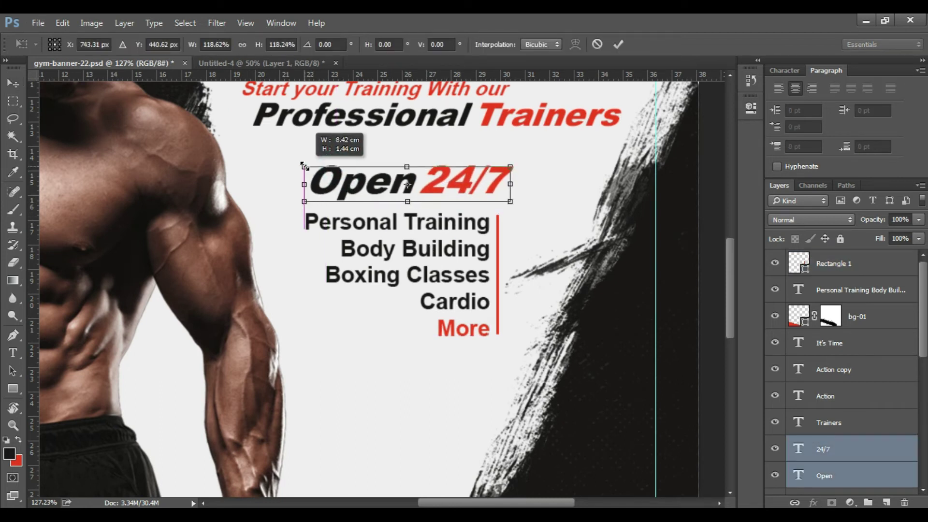
key("Return")
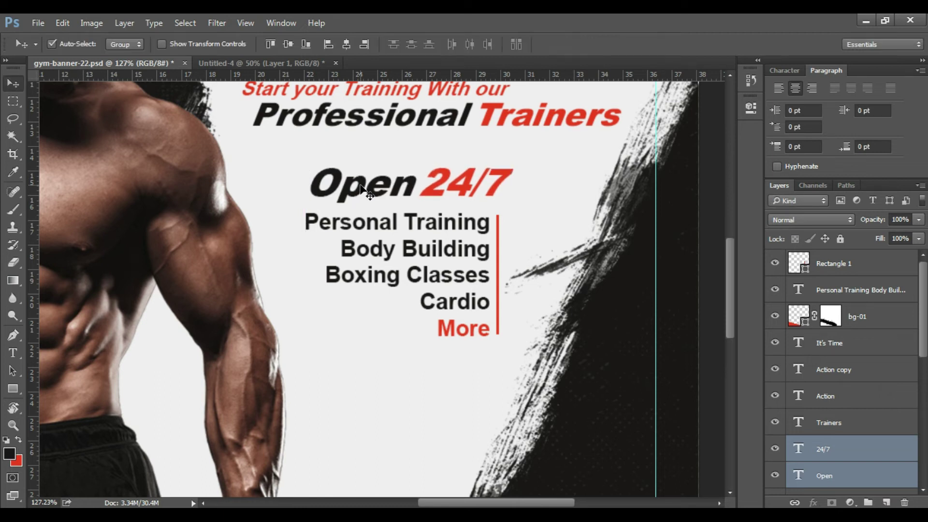
key("Left")
key("Left")
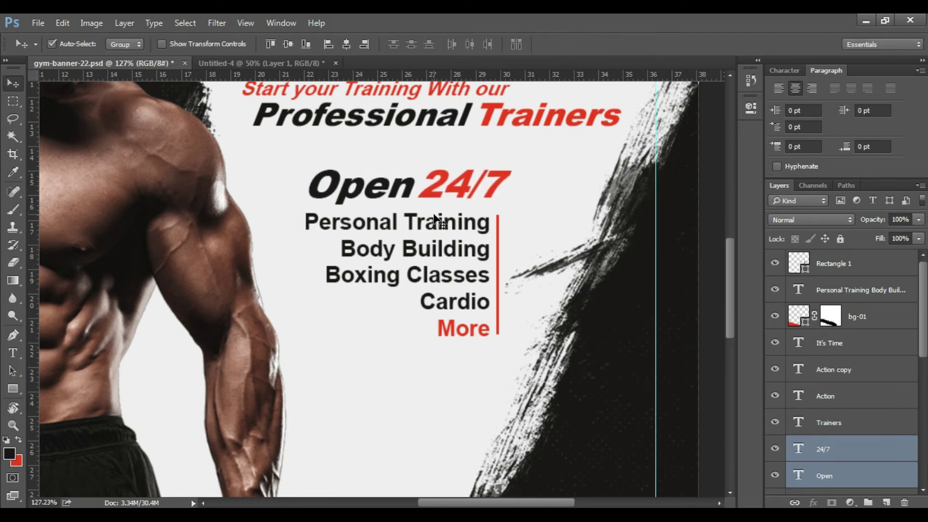
- Alt-drag a copy of the Open 24/7 heading lower on the banner
scroll(435, 220, "down", 2)
scroll(437, 221, "down", 1)
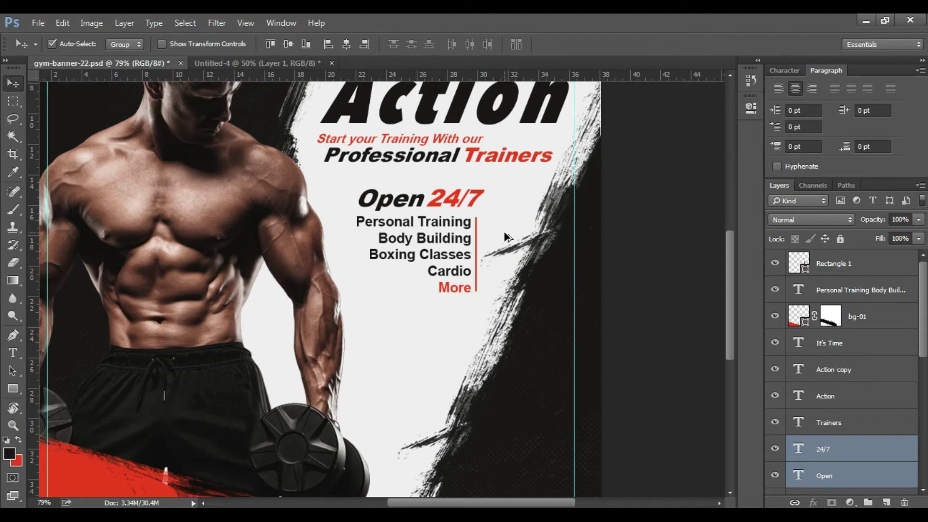
scroll(507, 239, "down", 2)
scroll(492, 344, "up", 1)
left_click_drag(484, 306, 447, 254)
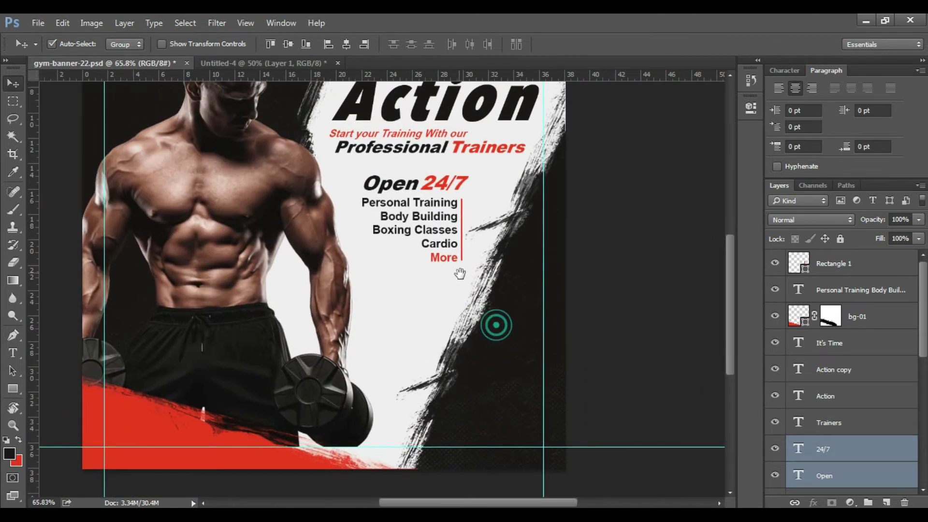
mouse_move(416, 184)
left_mouse_down()
mouse_move(431, 358)
mouse_move(399, 329)
mouse_move(442, 331)
mouse_move(422, 330)
left_mouse_up()
- Delete the copied 24/7 and turn the copied Open into red 'Trail Session'
left_click(415, 297)
key("Delete")
key("t")
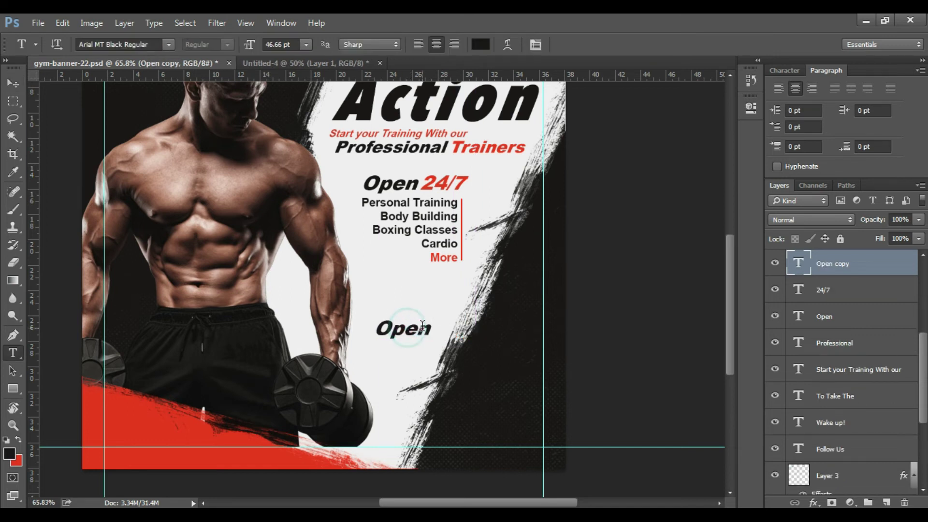
double_click(421, 330)
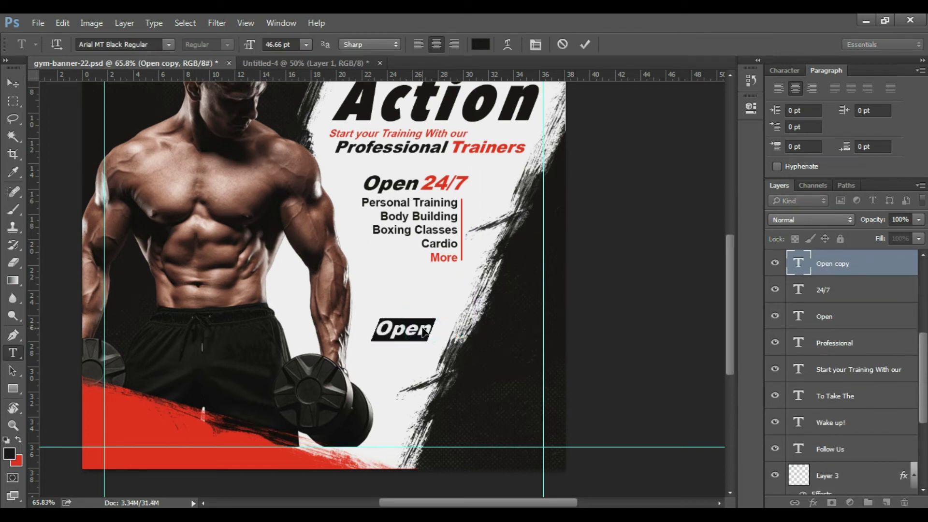
type("Trail")
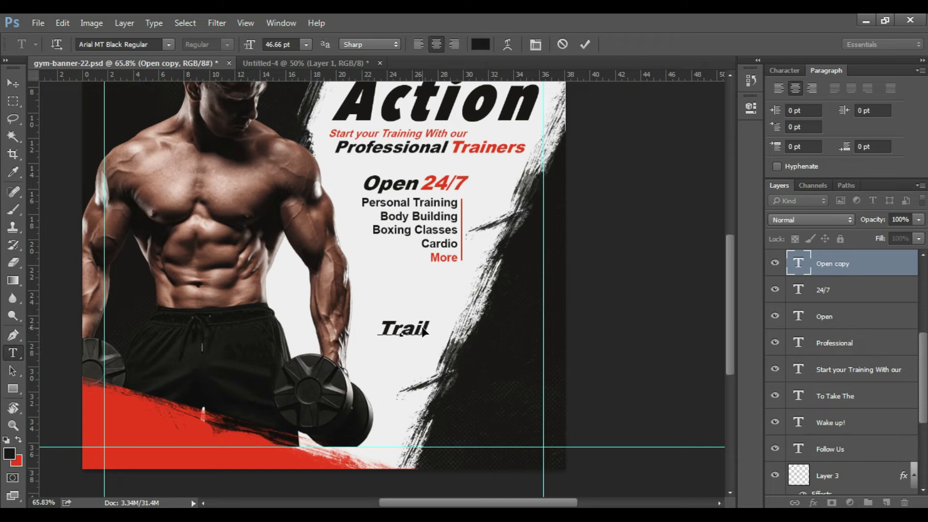
type(" Session")
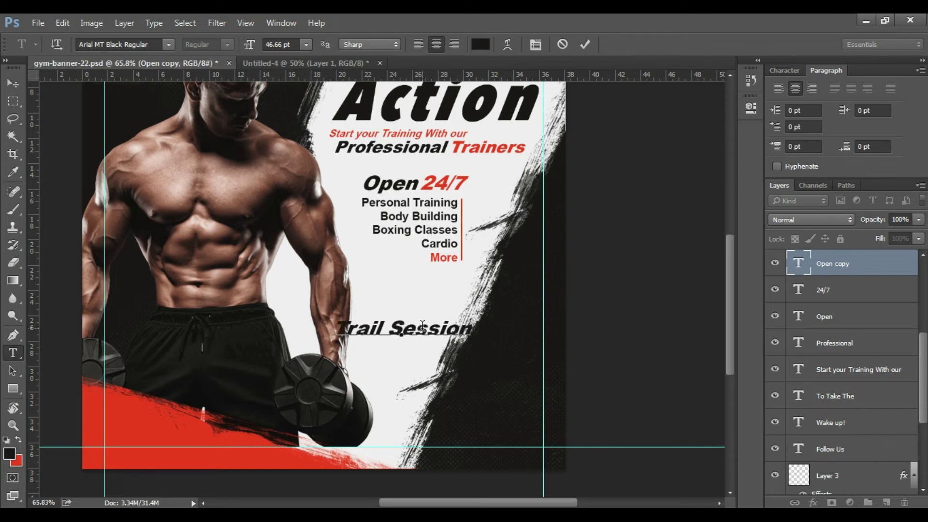
key("ctrl+Return")
key("ctrl+BackSpace")
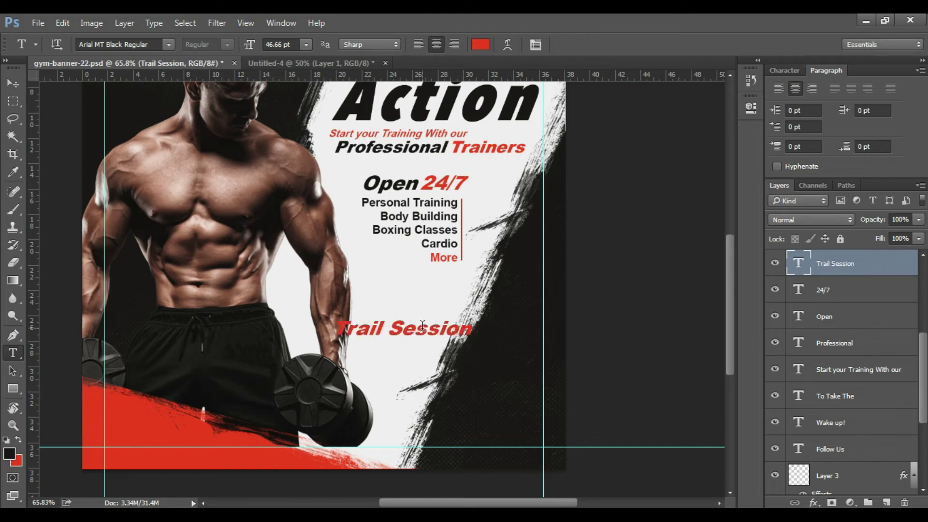
- Move Trail Session toward the lower right and shrink it to about two-thirds size
key("v")
left_click_drag(423, 332, 491, 396)
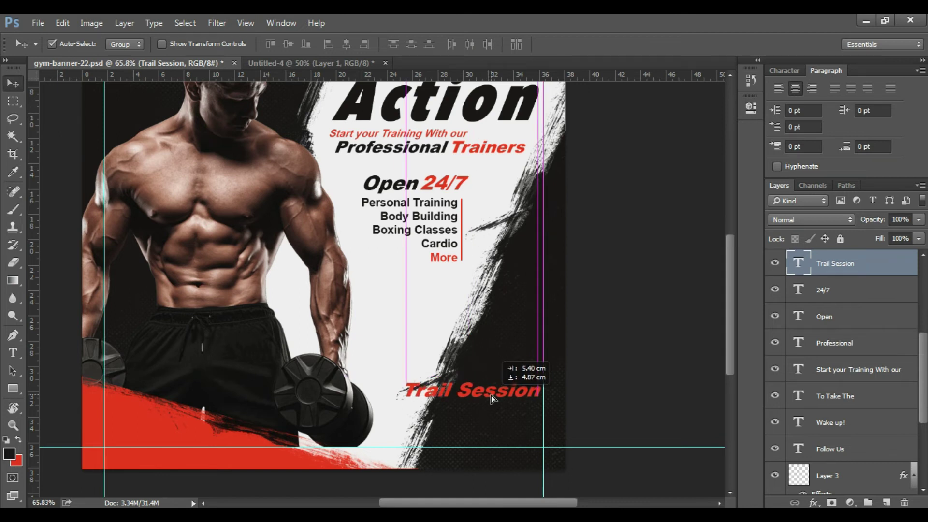
key("ctrl+t")
left_click_drag(400, 384, 446, 382)
key("Return")
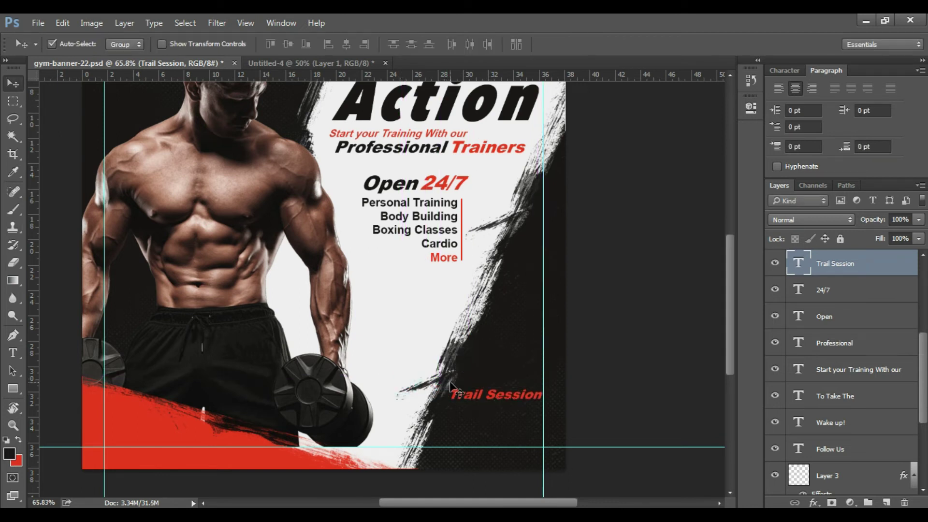
- Sample a near-white background colour from the canvas and fill Trail Session with it
left_click(9, 455)
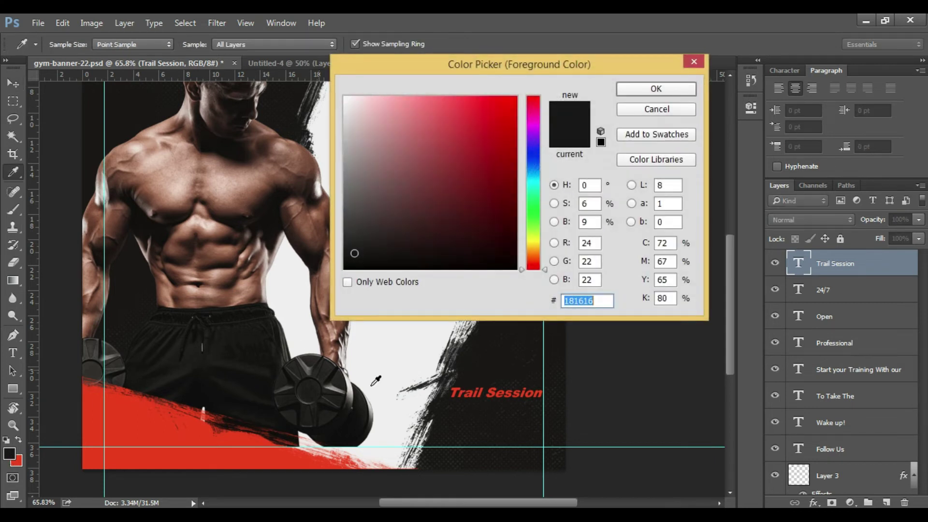
key("Escape")
left_click(17, 460)
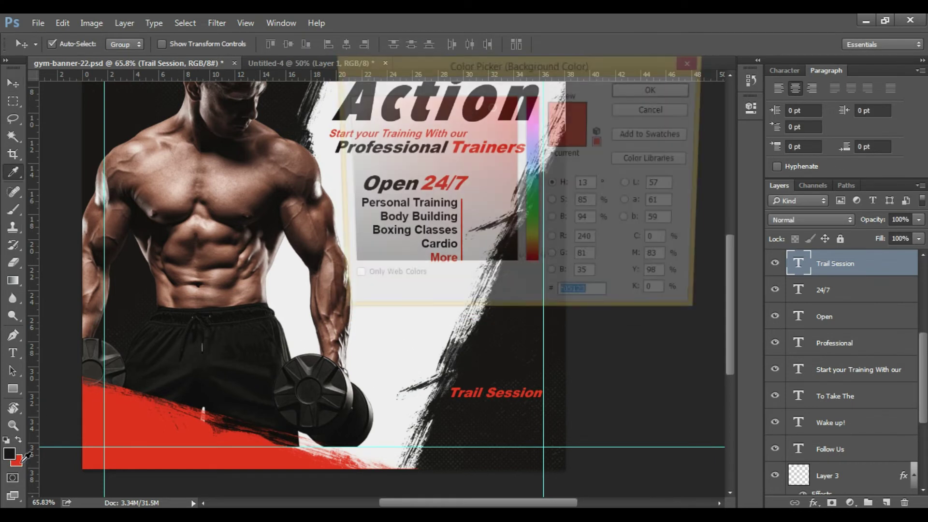
left_click(389, 351)
left_click(655, 88)
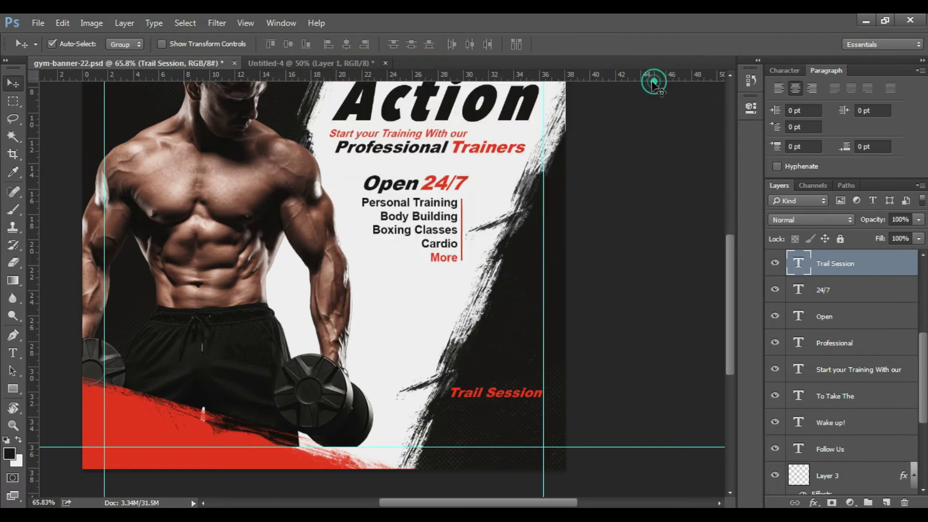
key("ctrl+BackSpace")
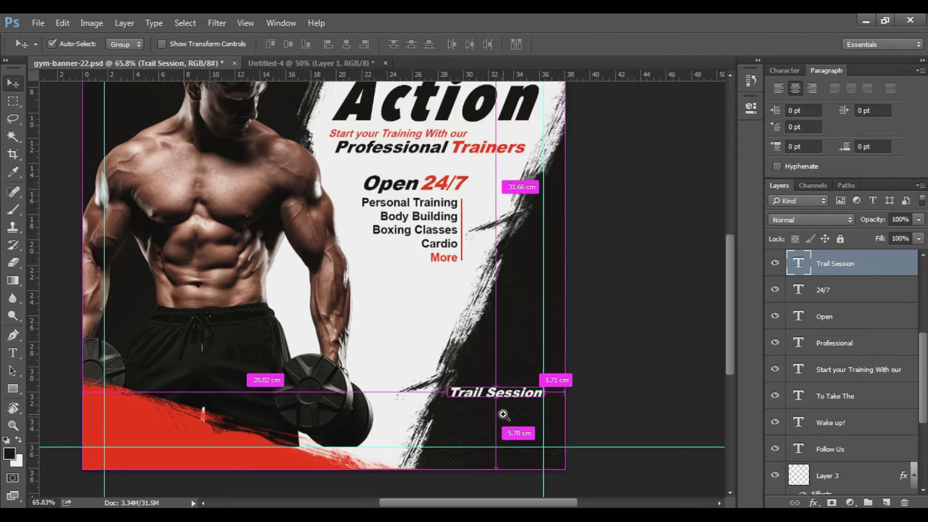
left_click(503, 414, "ctrl")
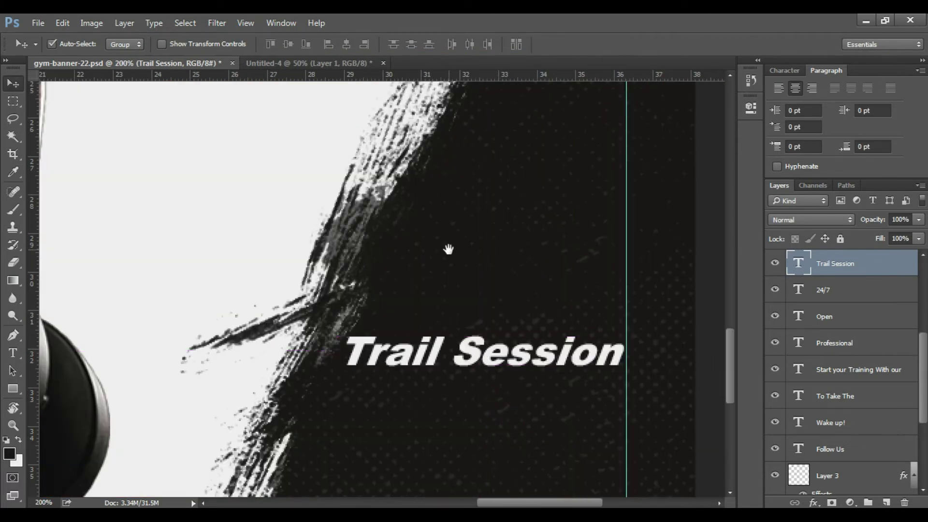
left_click(448, 246, "alt")
scroll(419, 186, "up", 3)
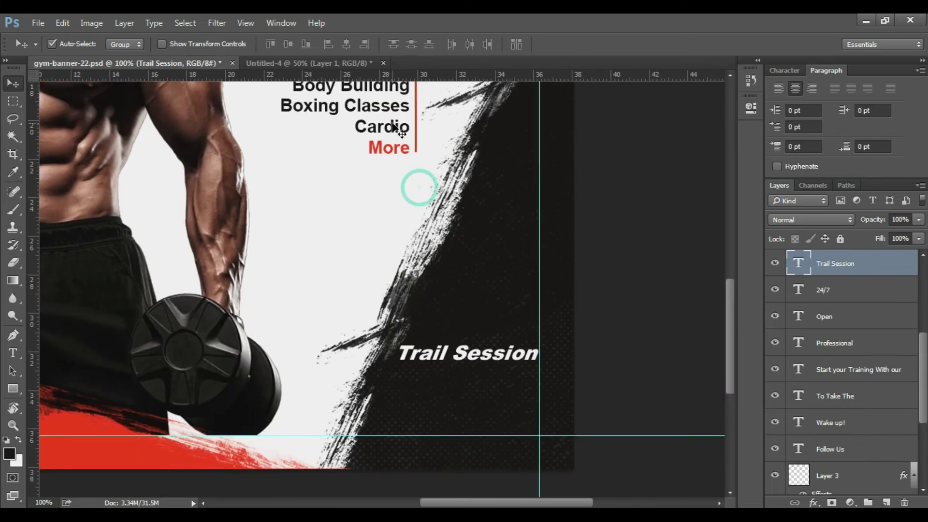
scroll(400, 244, "up", 3)
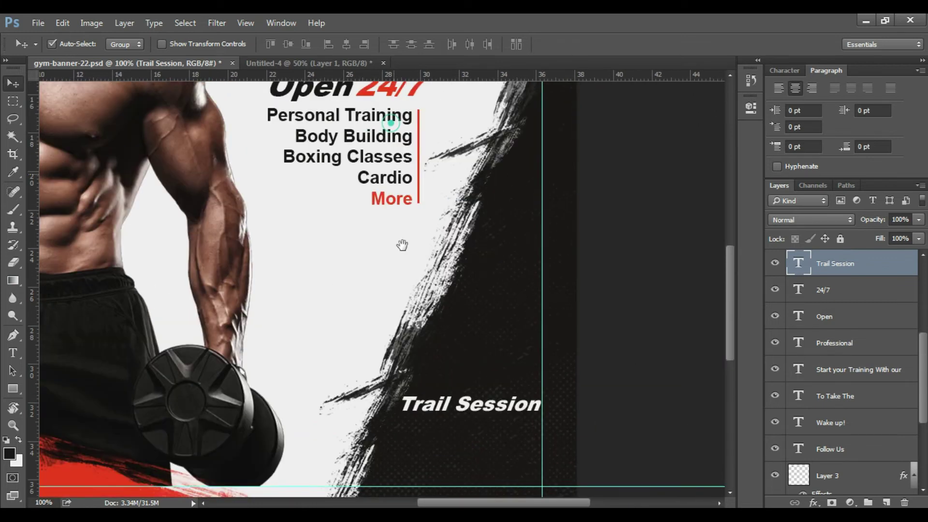
scroll(401, 244, "up", 3)
left_click(402, 239, "alt")
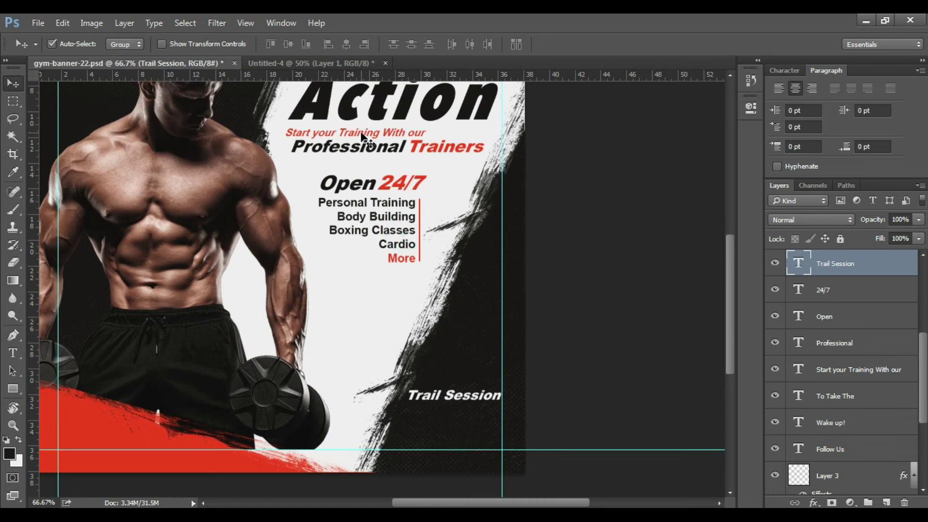
- Duplicate the red 'Start your Training With our' line and place the copy below Trail Session
left_click_drag(362, 135, 407, 199, "alt")
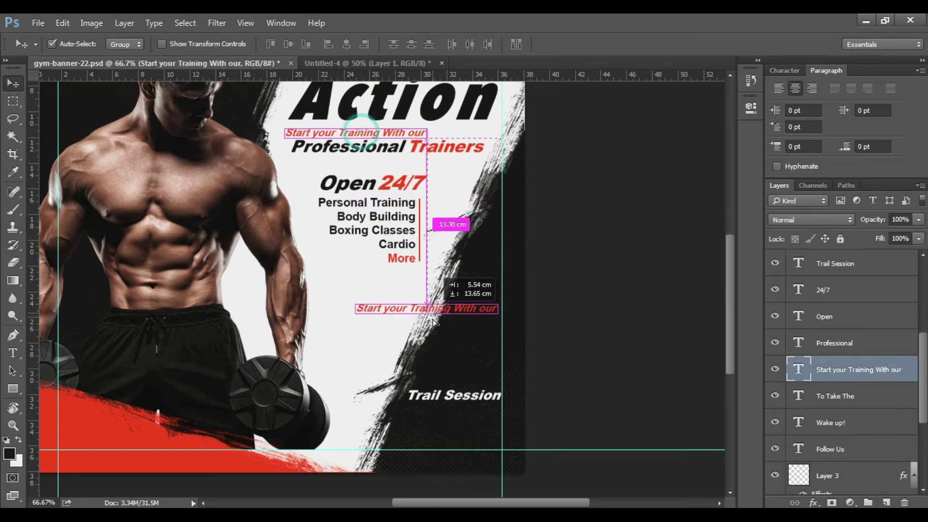
left_click_drag(408, 200, 426, 411, "alt")
left_click(464, 428, "ctrl")
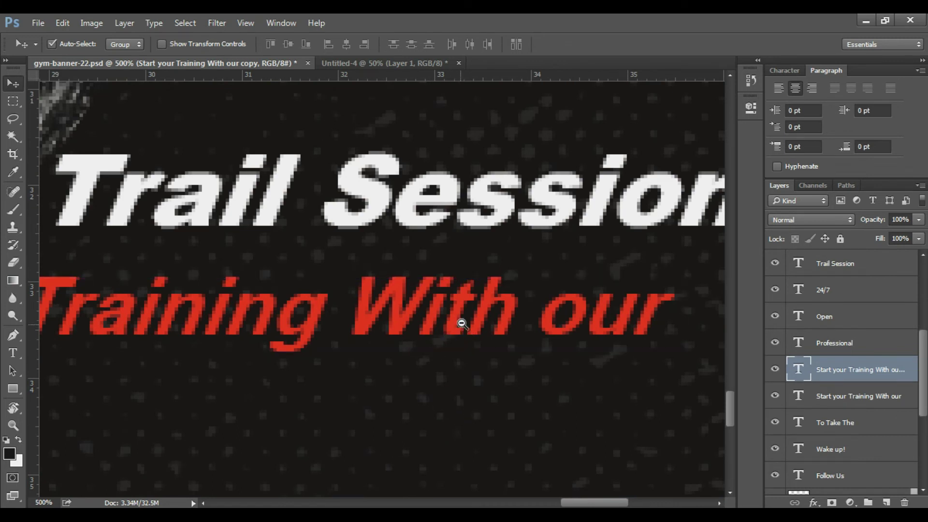
left_click(462, 323, "alt")
left_click(462, 323, "alt")
- Change the copied line's text to 'Free trail with pro trainers'
key("t")
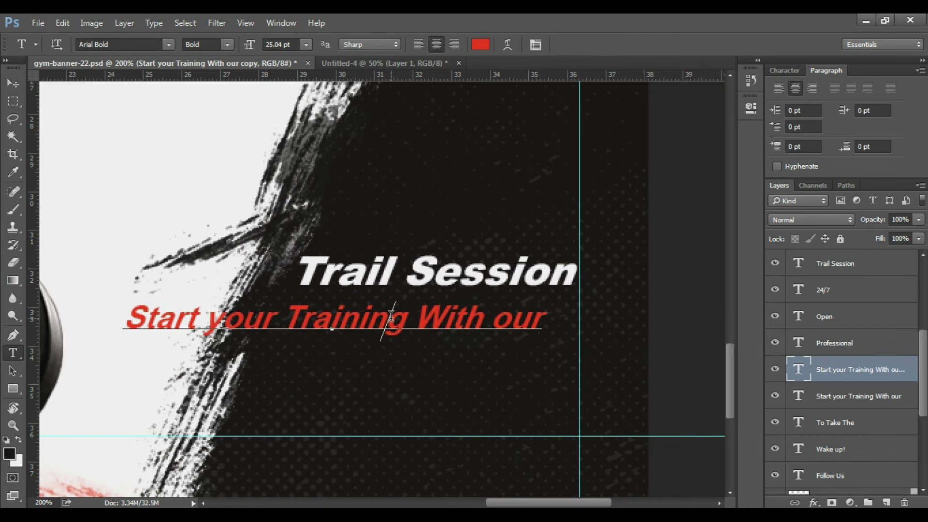
left_click(392, 317)
key("ctrl+a")
type("Free")
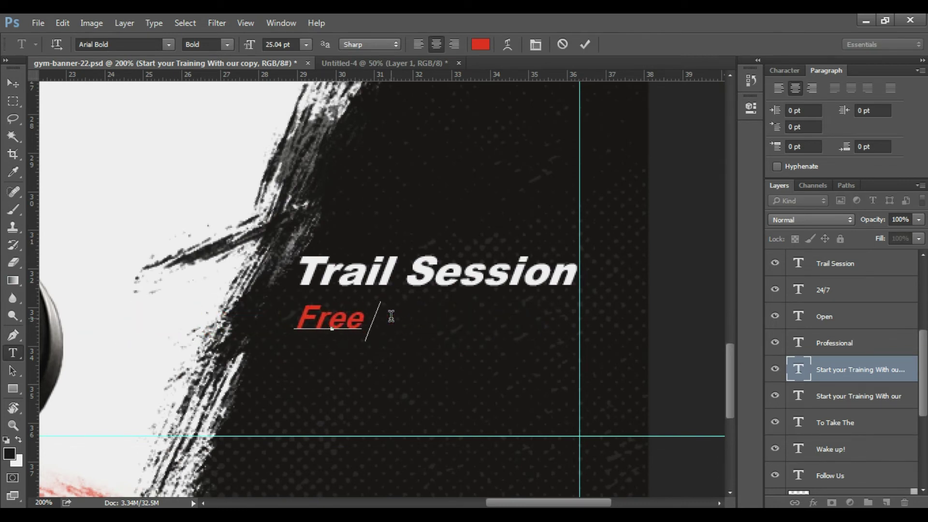
type(" Trail")
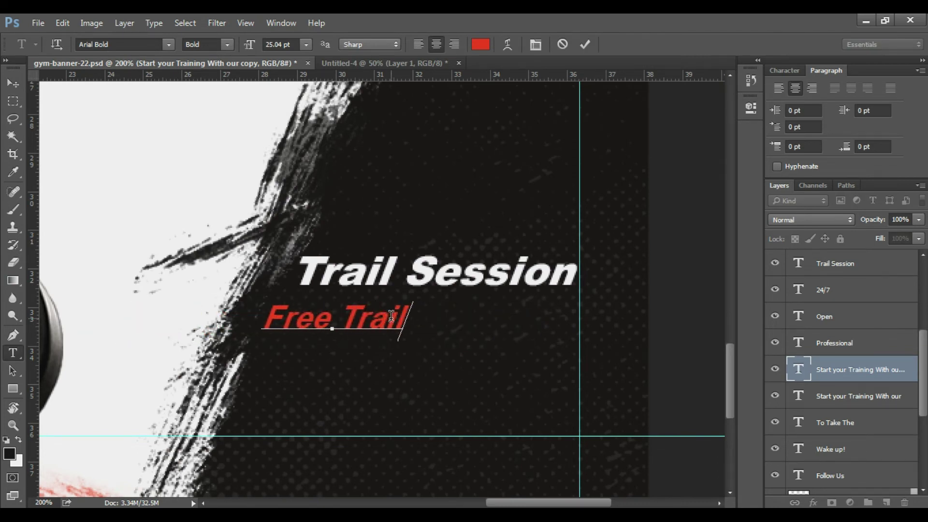
type(" with pro trainer")
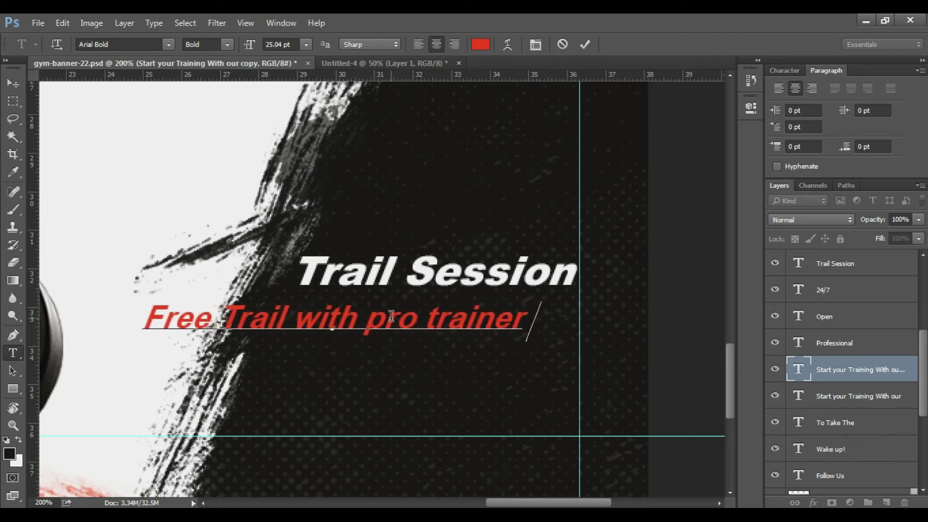
type("s")
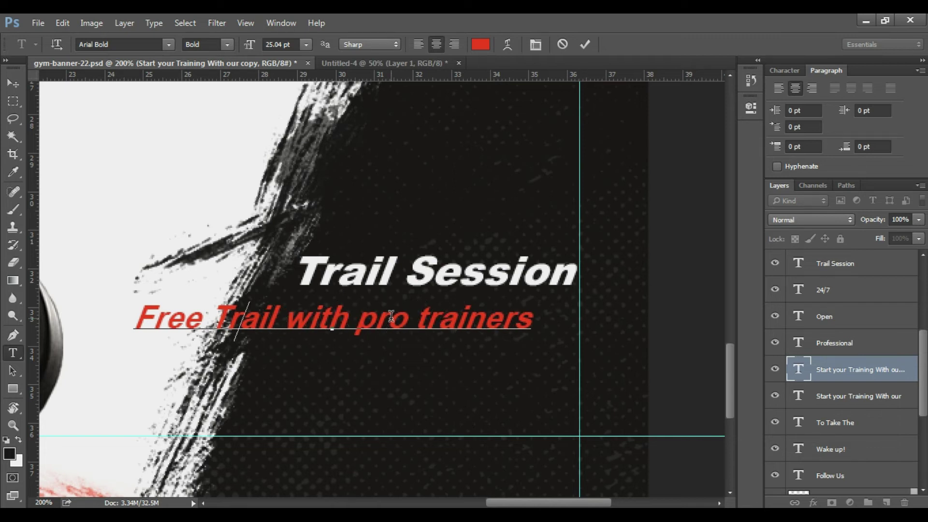
key("BackSpace")
type("t")
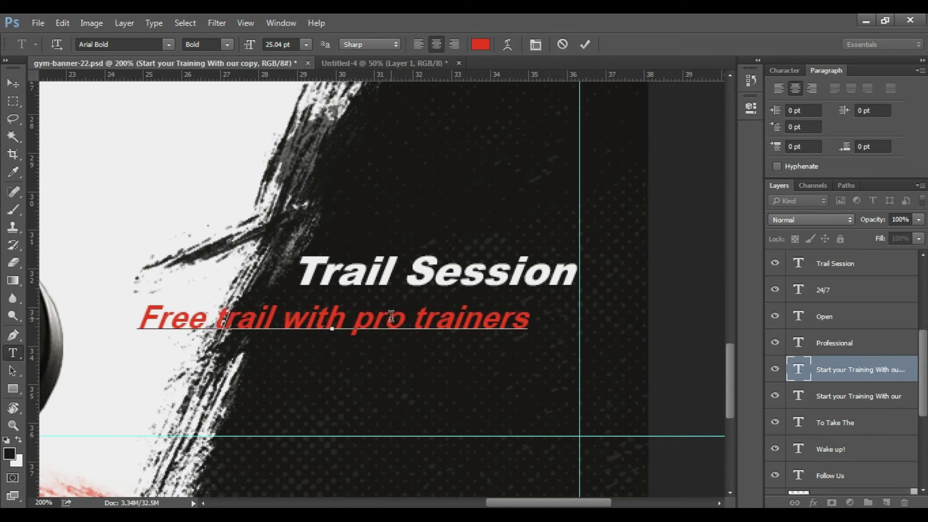
key("ctrl+Return")
- Shrink the new line and centre it directly under the Trail Session heading
key("ctrl+t")
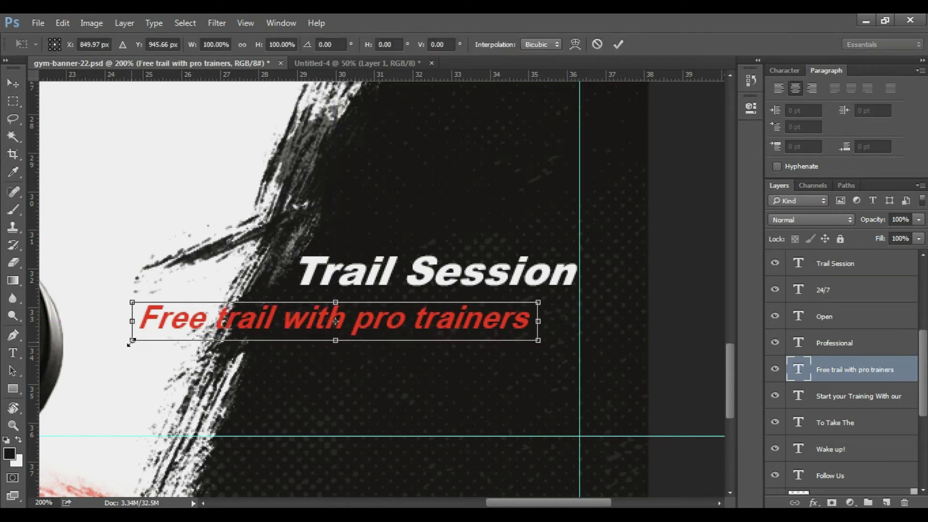
left_click_drag(132, 341, 202, 337)
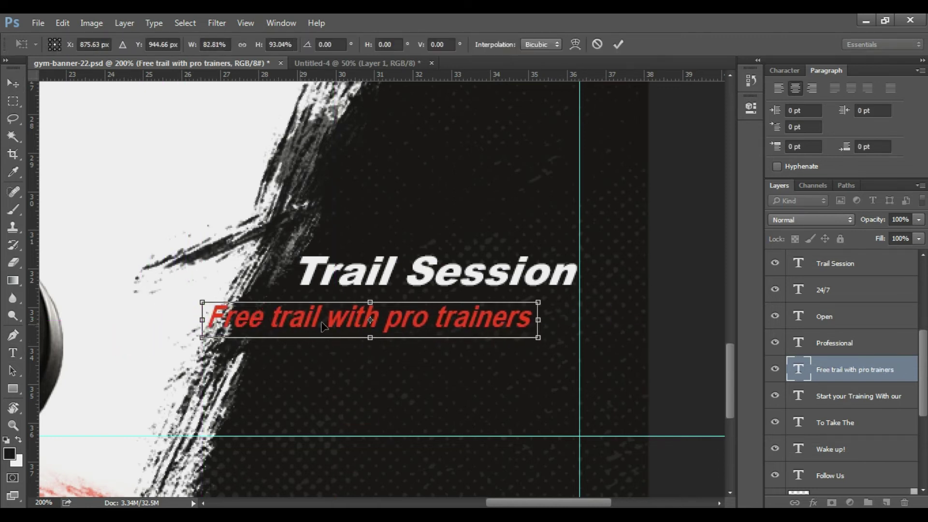
left_click_drag(323, 326, 365, 320)
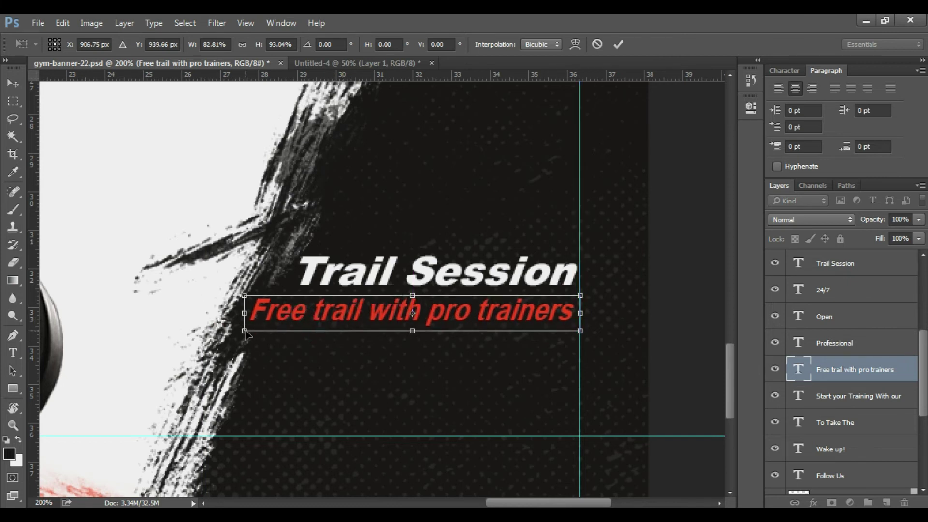
left_click_drag(245, 330, 269, 329)
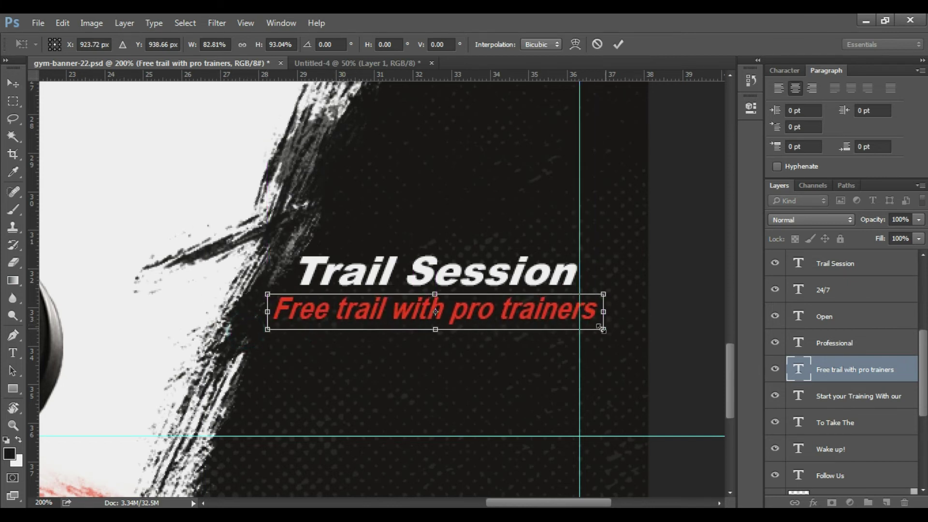
left_click_drag(602, 329, 584, 325)
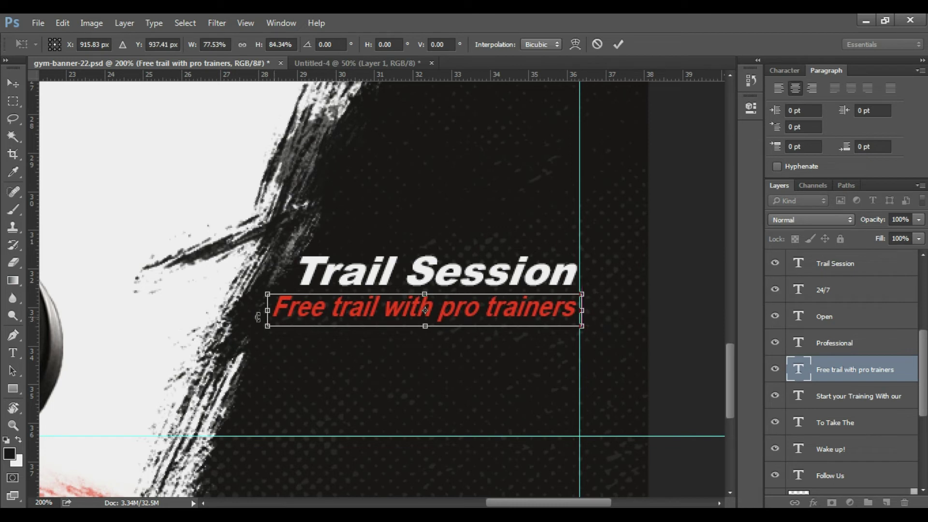
left_click_drag(269, 327, 283, 327)
key("Return")
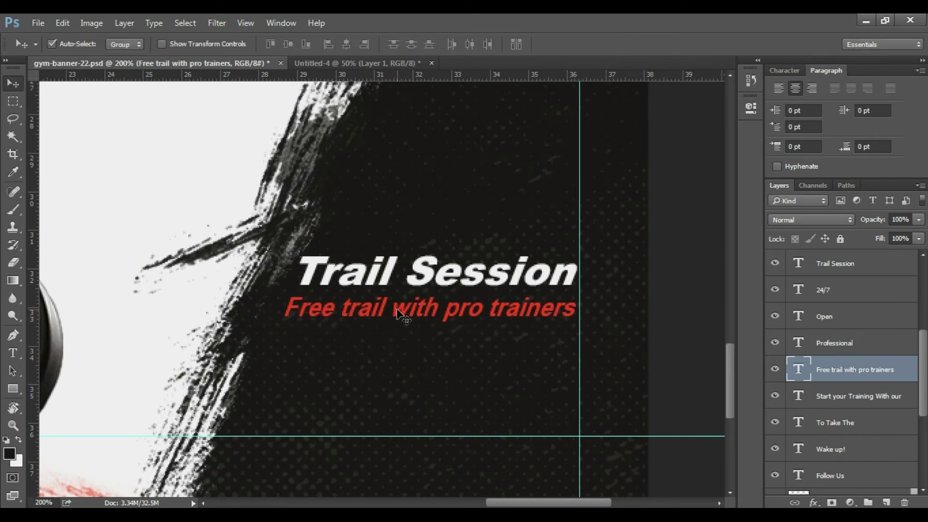
- Draw a wide rectangle below the tagline and sample red from the Free text
left_click(12, 389)
left_click_drag(370, 368, 548, 414)
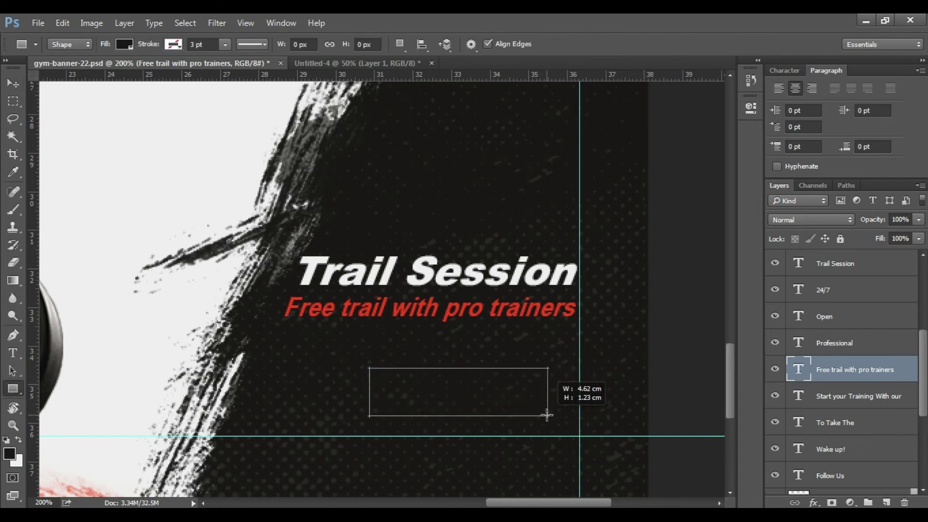
key("v")
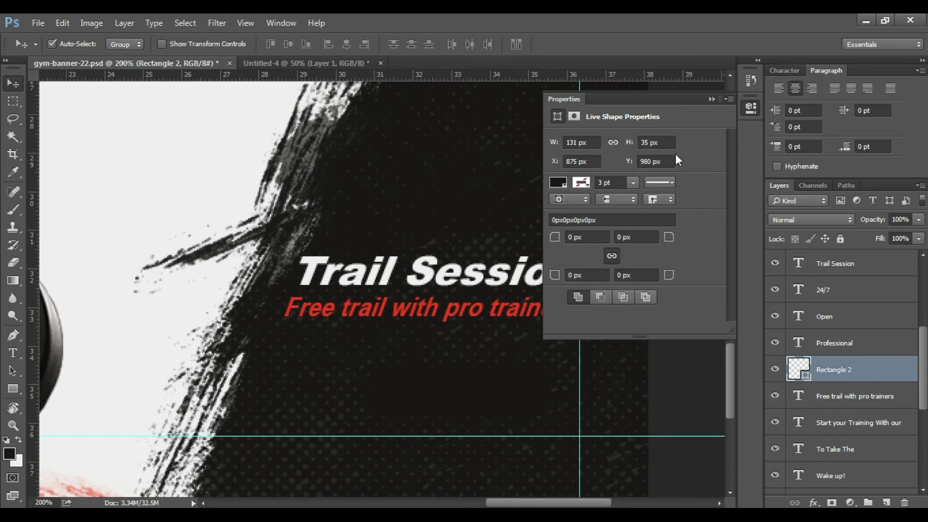
left_click(753, 104)
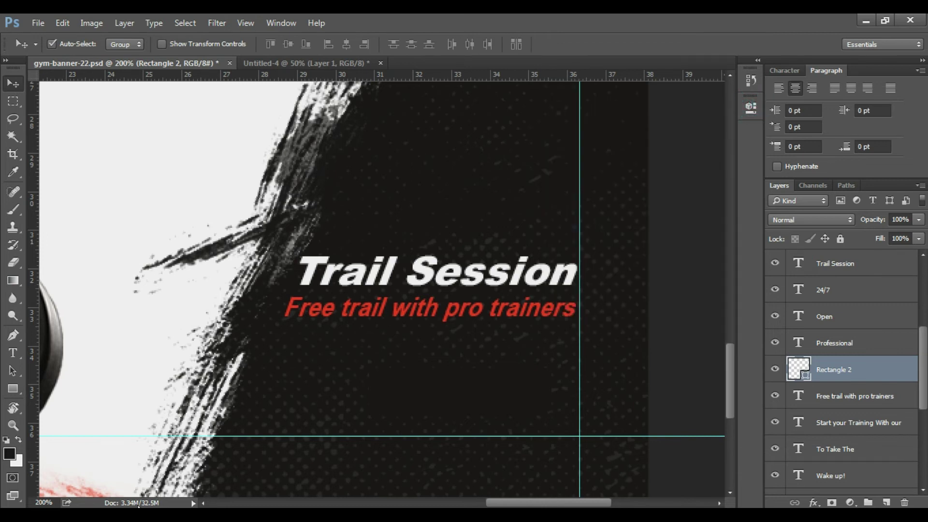
left_click(9, 452)
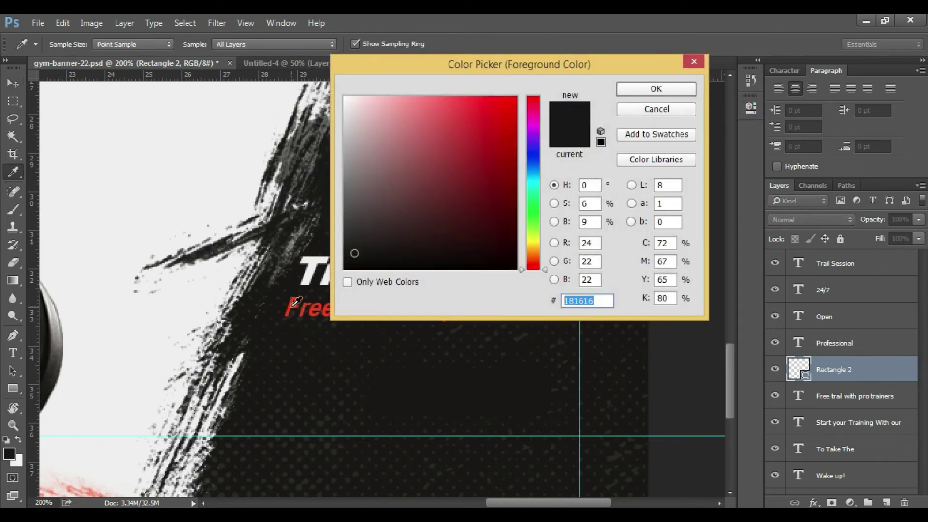
left_click(293, 305)
left_click(656, 89)
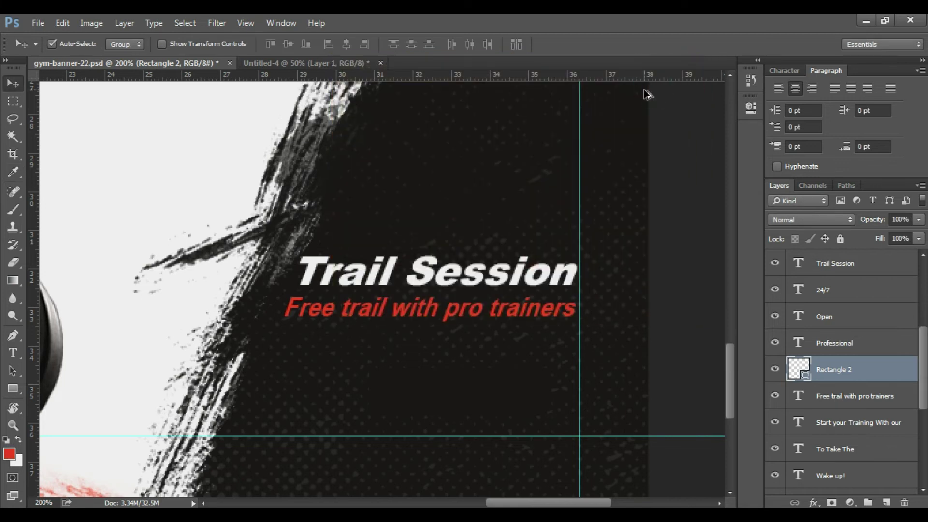
key("ctrl+z")
key("ctrl+z")
key("ctrl+z")
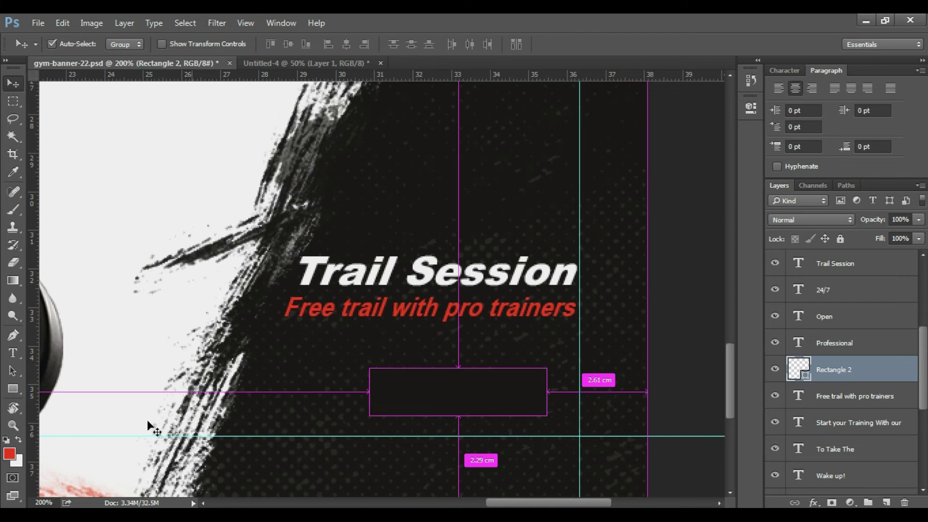
- Set a dark foreground colour and a brighter red background colour sampled from the canvas
left_click(13, 459)
left_click(414, 388)
left_click(661, 92)
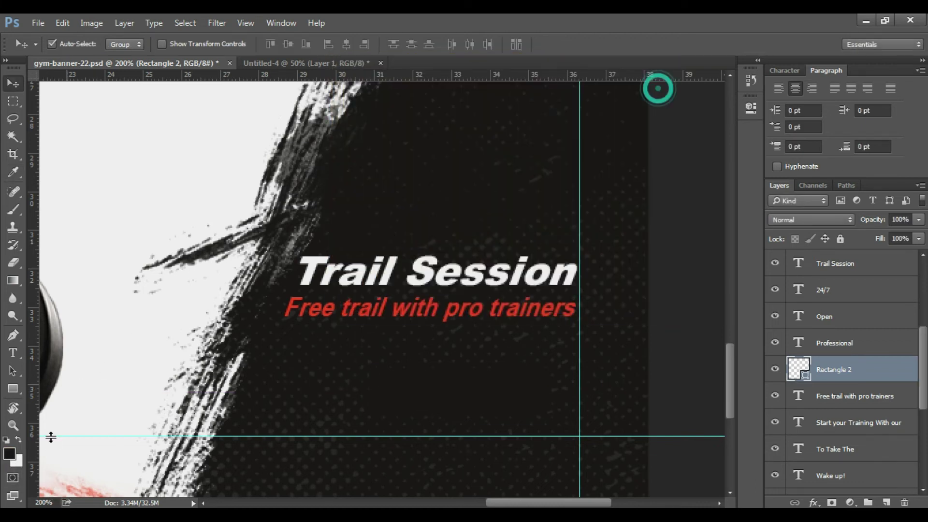
left_click(16, 461)
left_click(304, 301)
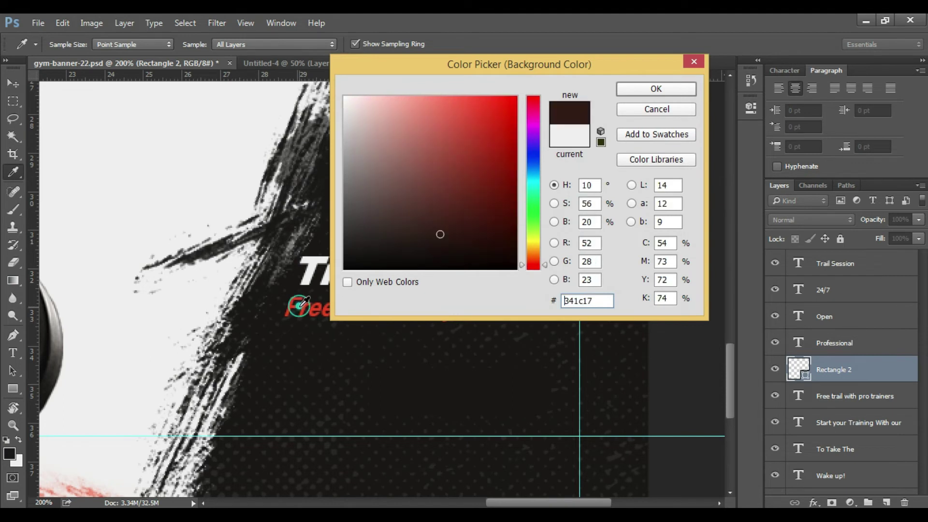
left_click(293, 296)
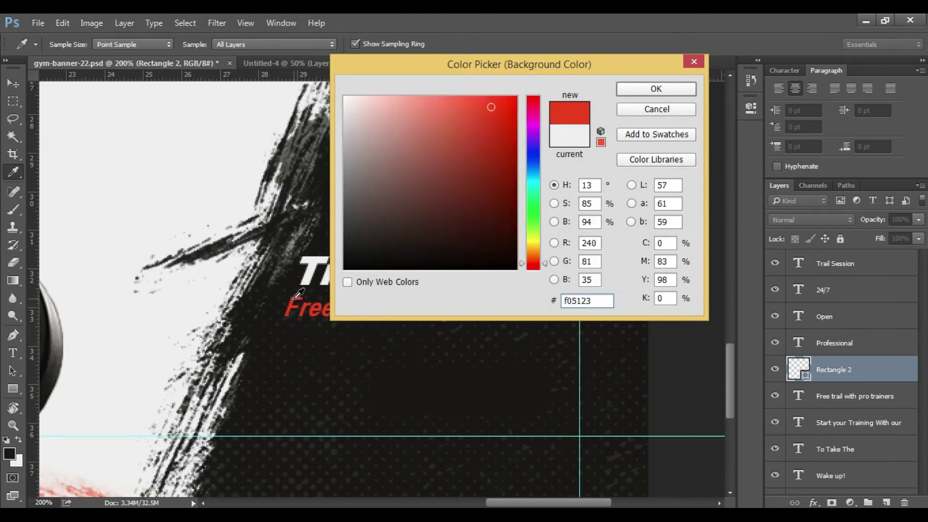
left_click(655, 88)
- Fill the rectangle red and skew it into a slanted parallelogram
key("v")
key("ctrl+BackSpace")
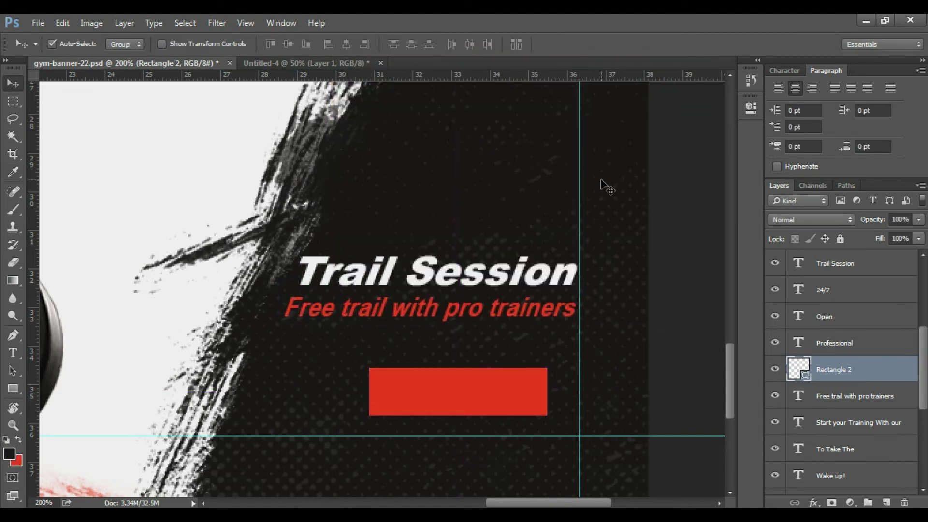
key("ctrl+t")
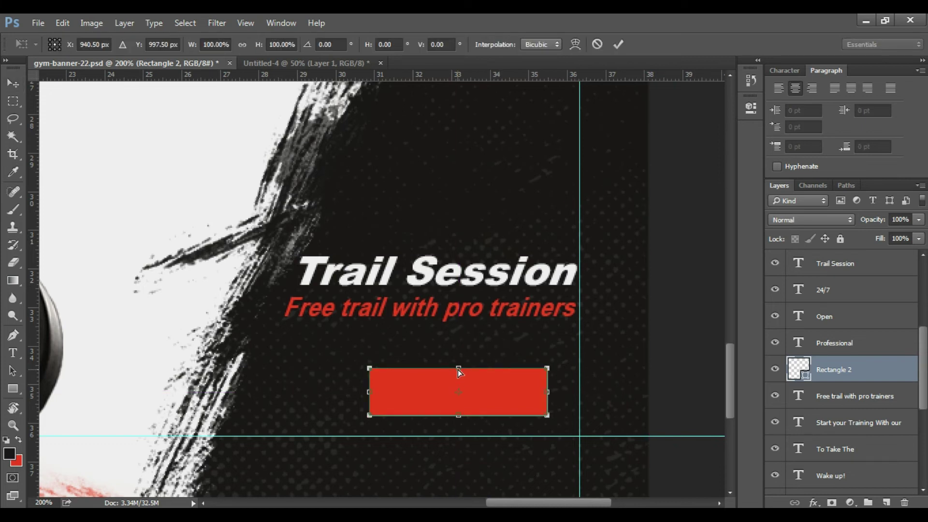
left_click_drag(458, 369, 485, 368)
key("Return")
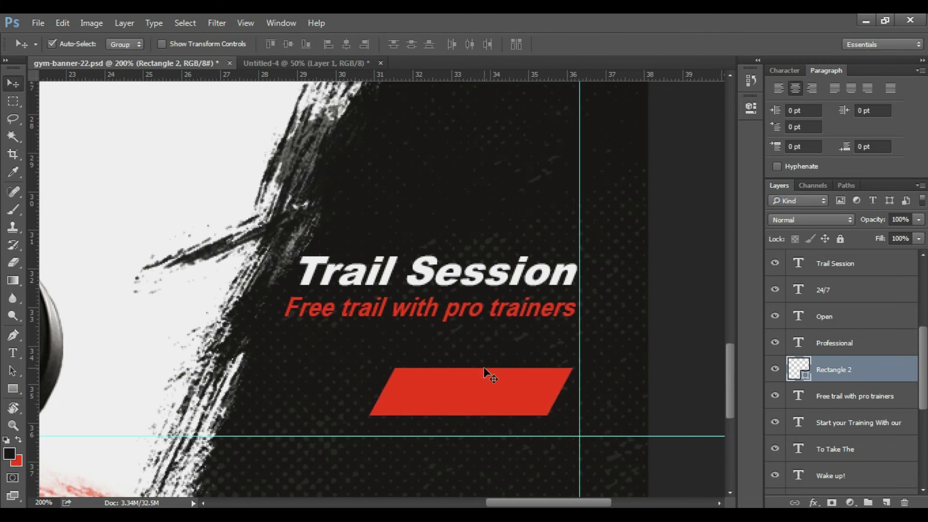
- Place a copy further left, fill it light grey, and send it behind the red bar
left_click_drag(481, 395, 430, 396)
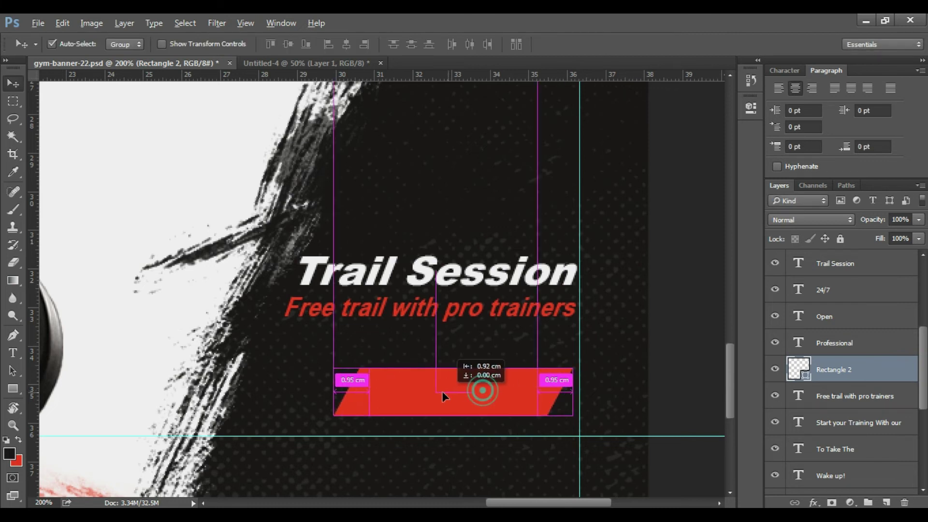
left_click(18, 461)
left_click(643, 92)
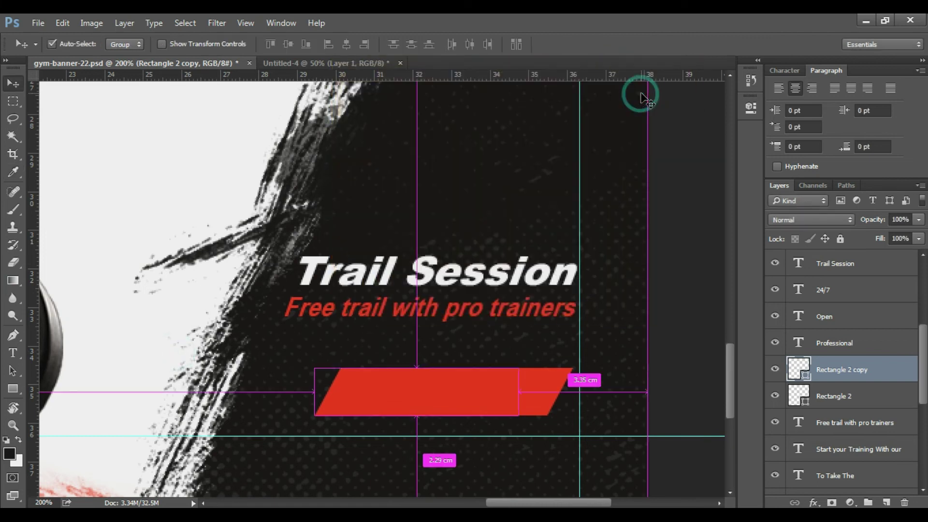
key("ctrl+BackSpace")
key("ctrl")
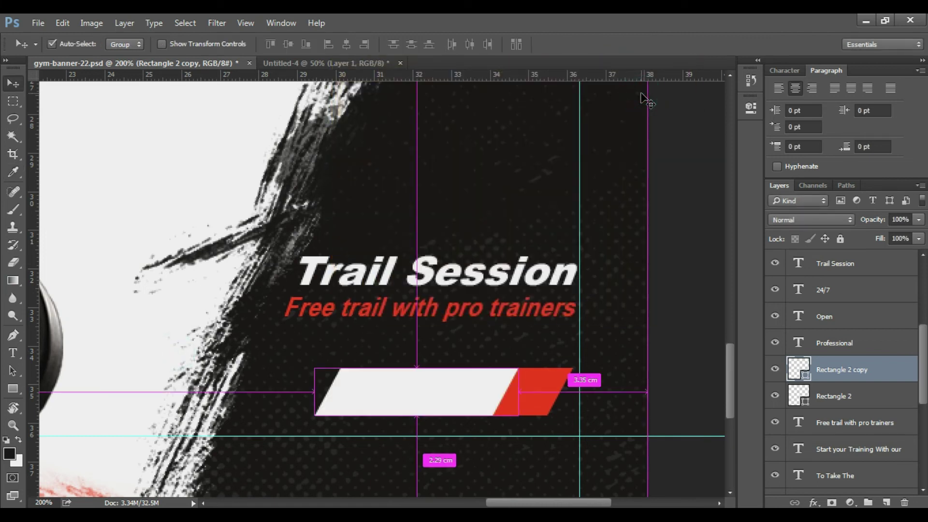
key("ctrl+bracketleft")
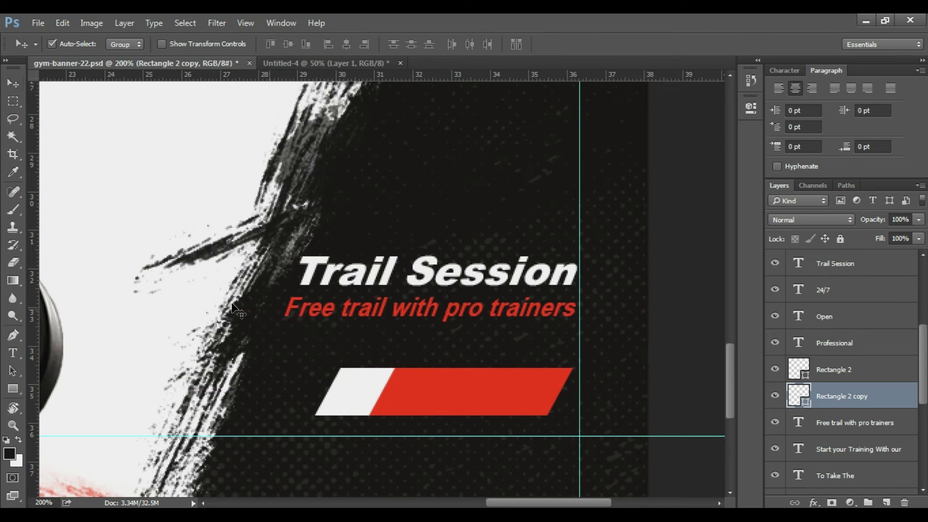
- Add a 'Join now' text line and set it to All Caps
key("t")
left_click(127, 220)
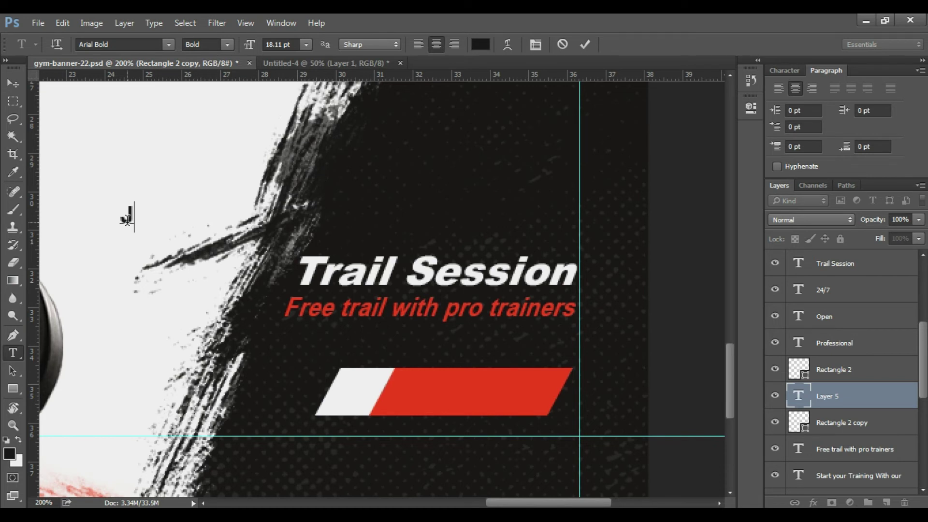
type("oin")
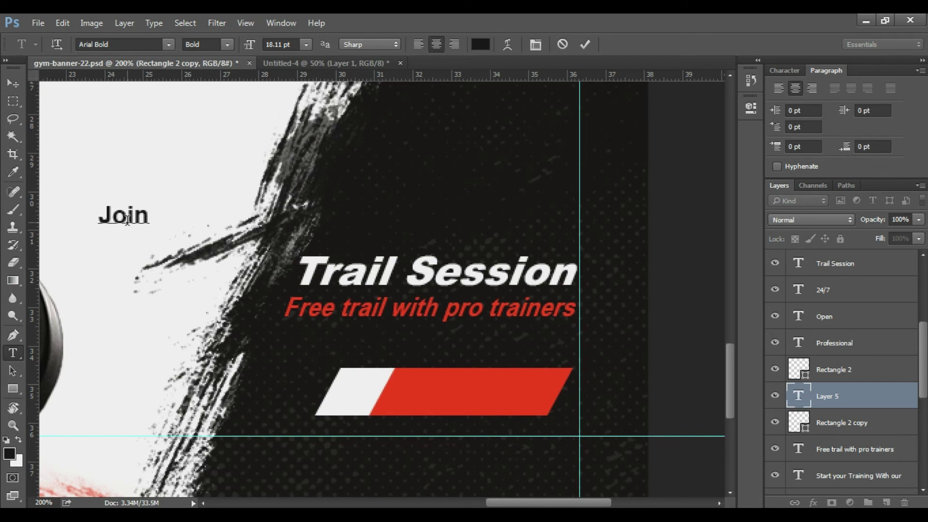
type(" now")
key("ctrl+Return")
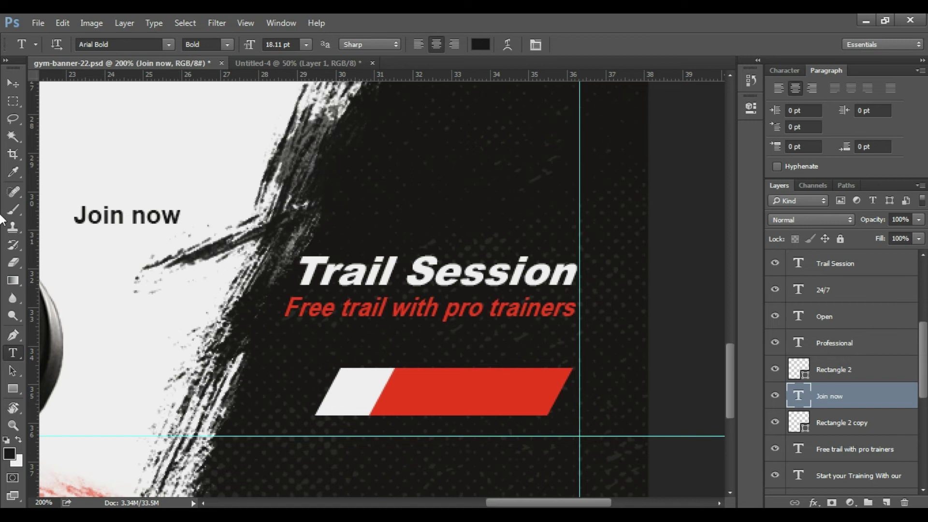
left_click(792, 71)
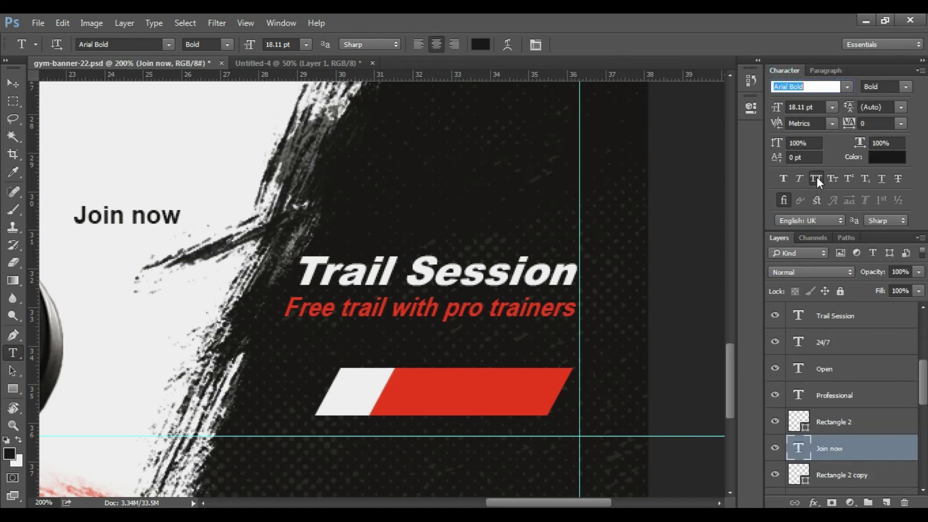
left_click(816, 178)
left_click(8, 89)
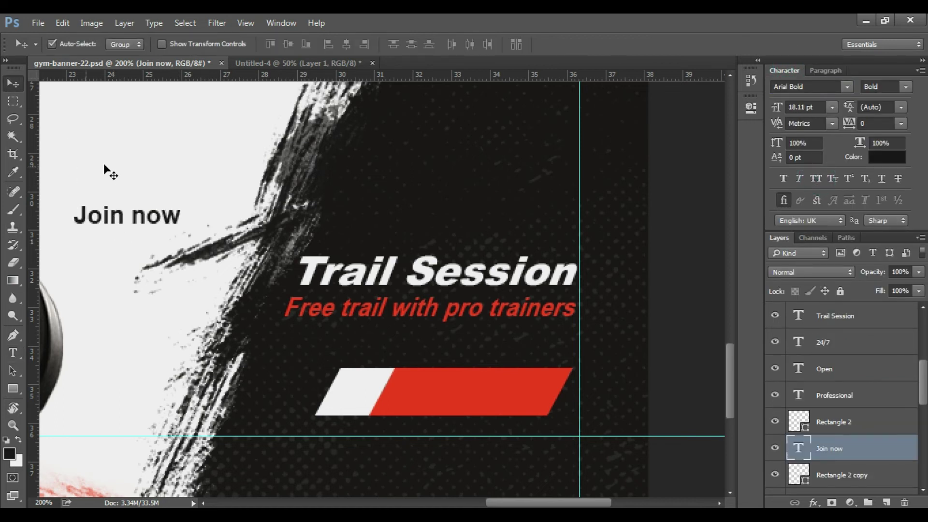
left_click(816, 179)
- Move the JOIN NOW text onto the red bar in front, make it white and enlarge it
left_click_drag(164, 220, 466, 388)
key("ctrl+bracketright")
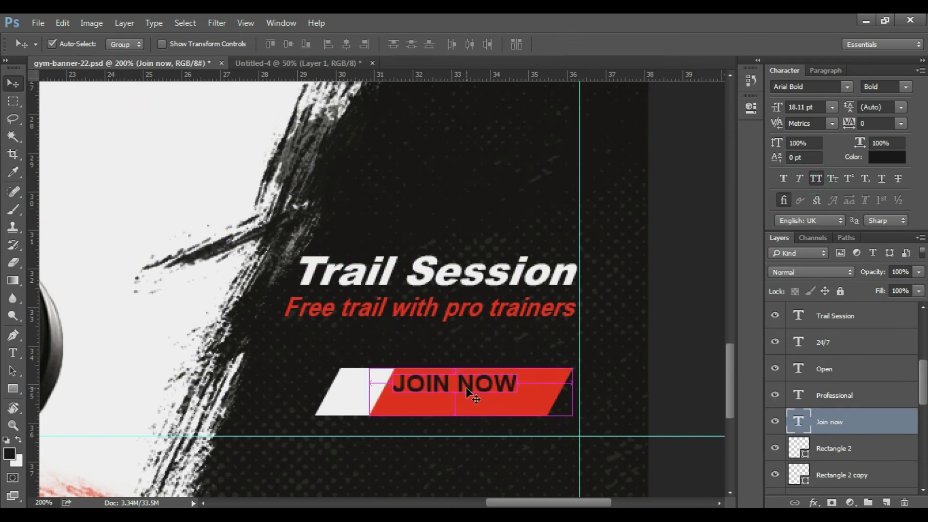
key("ctrl+BackSpace")
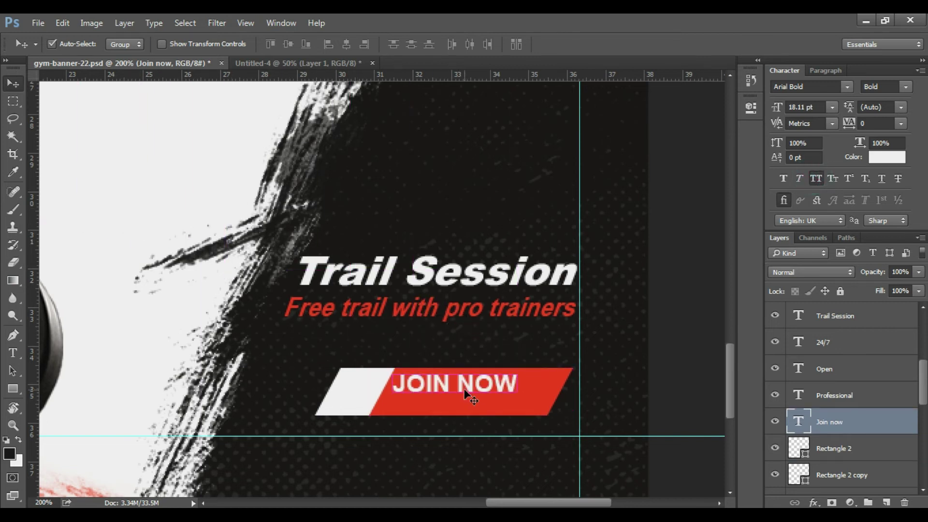
key("ctrl+t")
left_click_drag(525, 406, 547, 412)
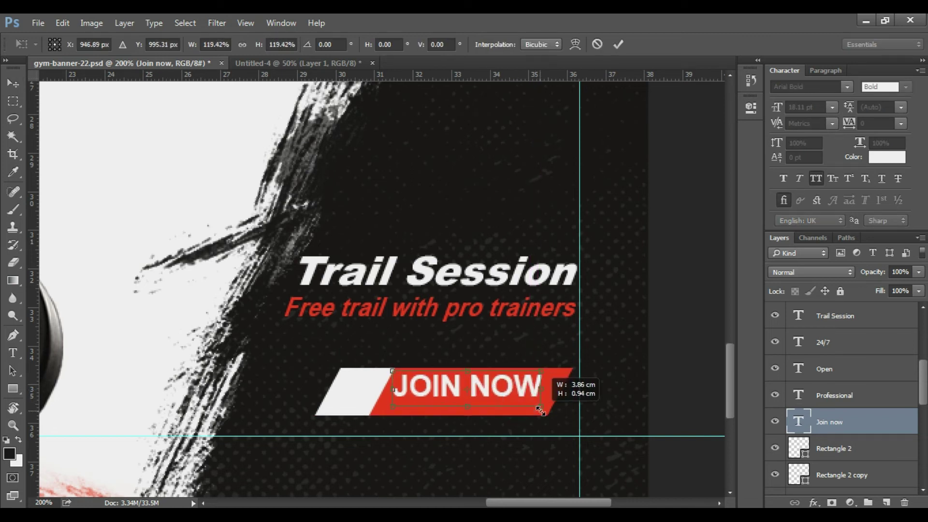
key("Return")
key("Down")
key("Down")
key("Down")
key("Down")
key("Down")
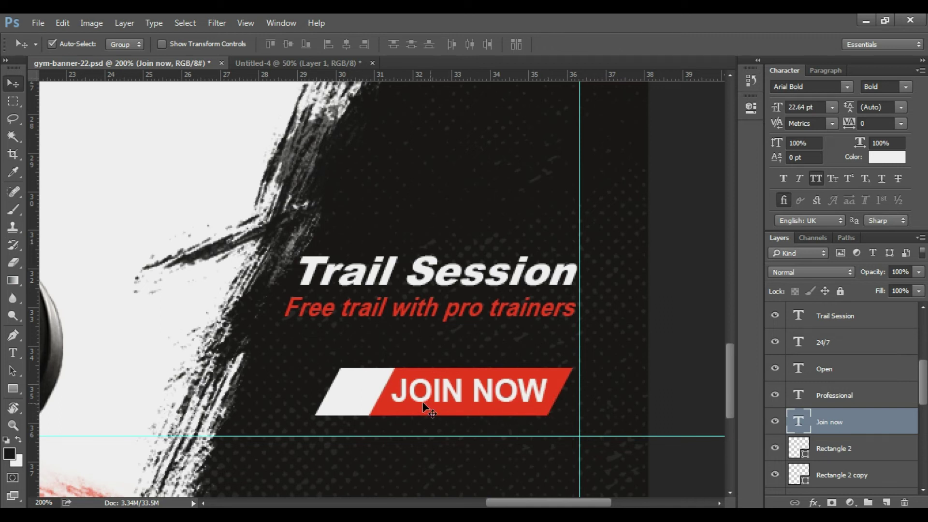
- Draw a black custom arrow shape on the white end of the JOIN NOW button
left_click_drag(12, 388, 58, 454)
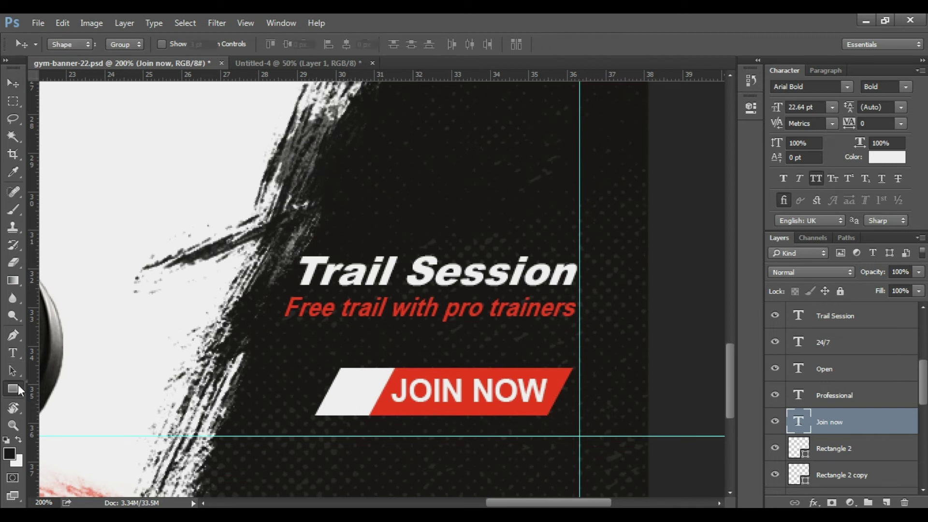
left_click(58, 453)
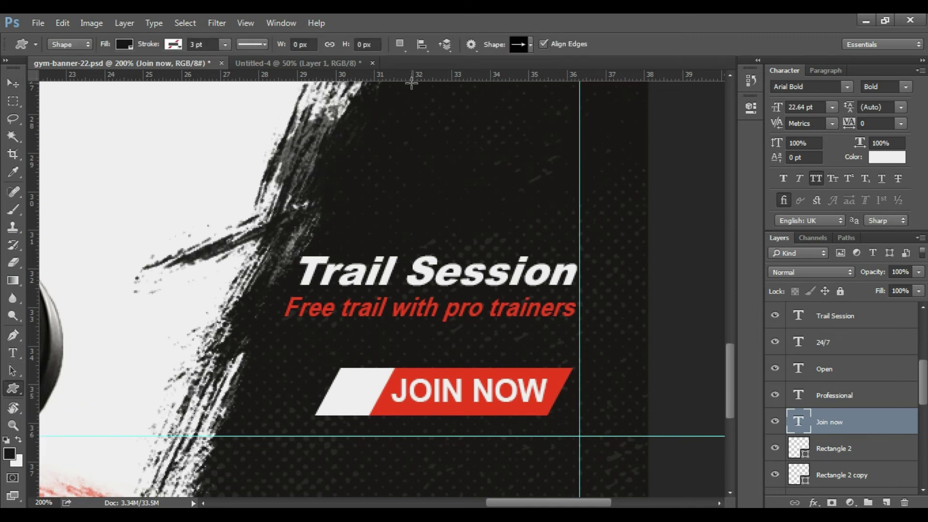
left_click(529, 45)
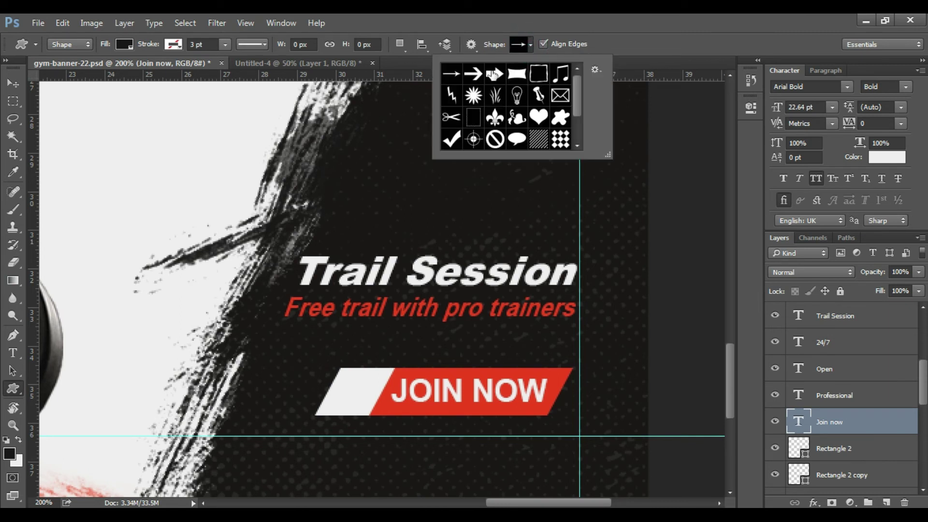
left_click(465, 142)
left_click_drag(341, 382, 374, 399)
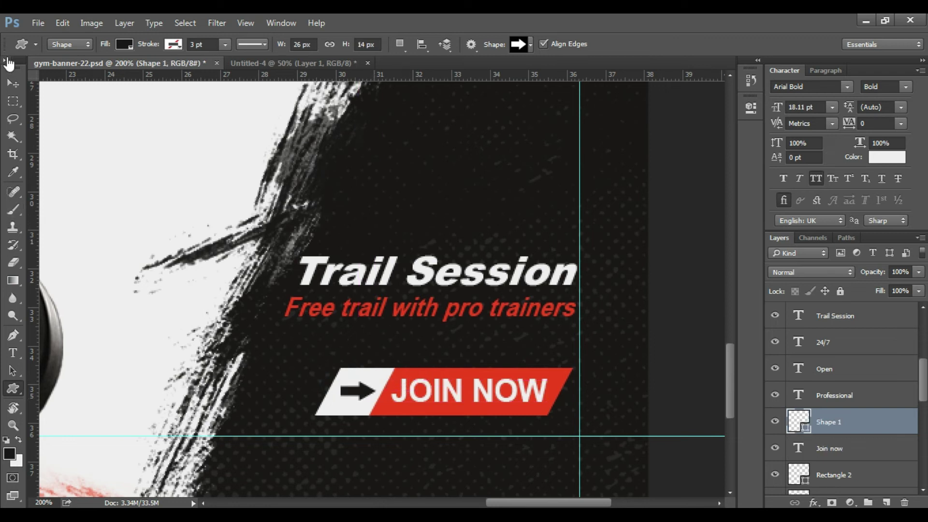
- Move the Trail Session headings lower and enlarge them slightly
left_click(15, 85)
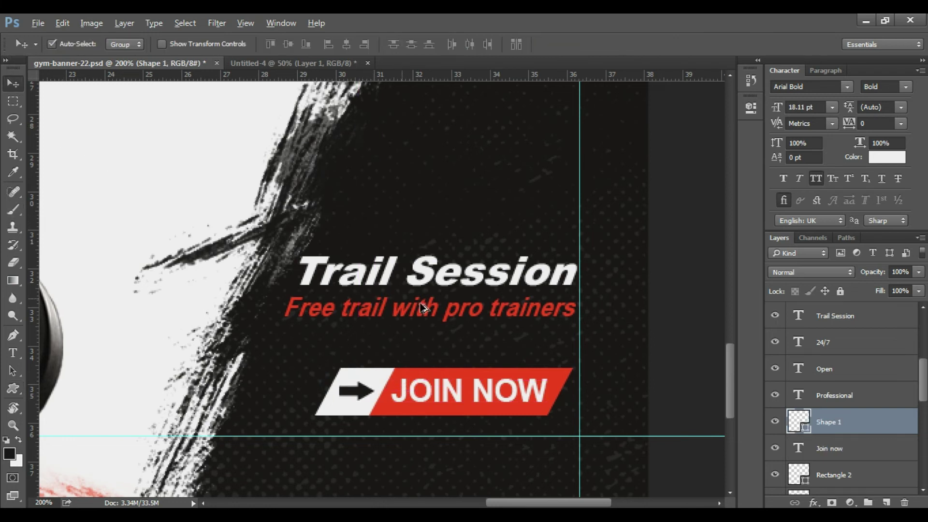
scroll(421, 308, "down", 2)
scroll(518, 337, "down", 2)
scroll(514, 337, "up", 2)
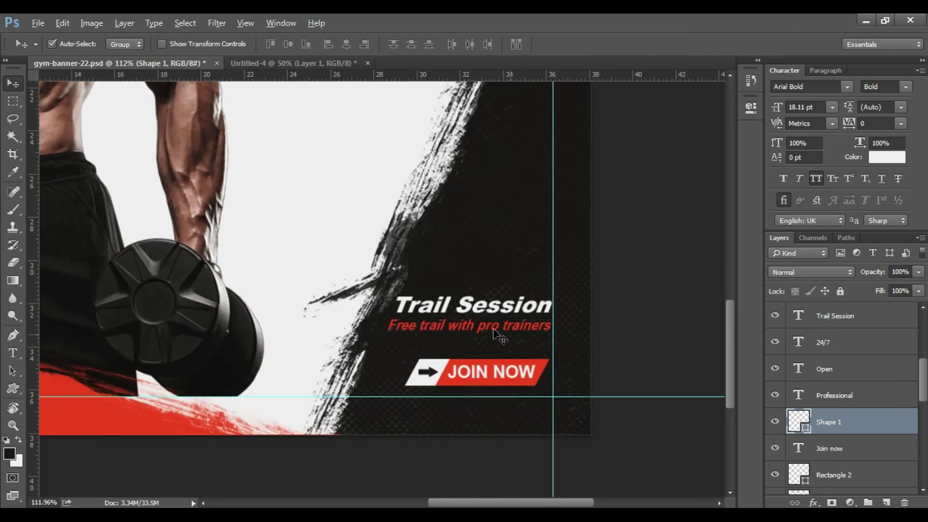
left_click(483, 305)
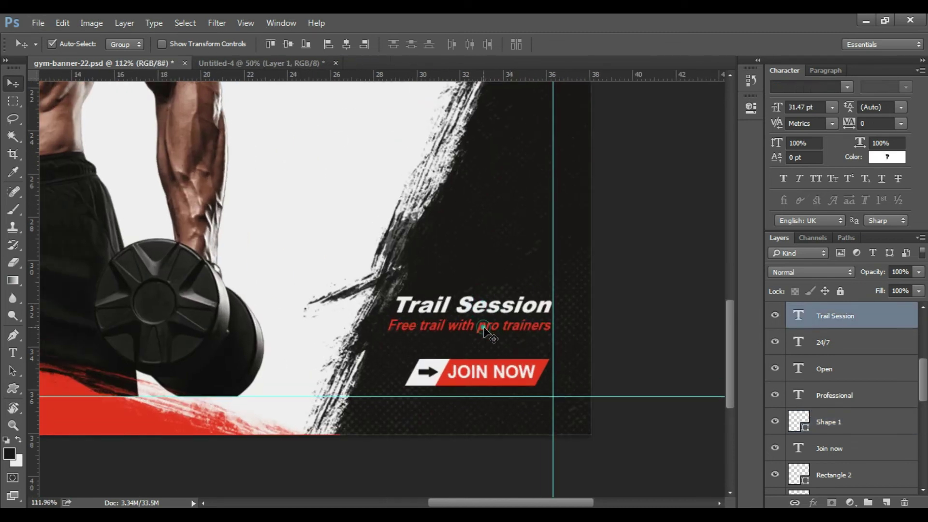
left_click_drag(483, 328, 486, 343)
key("Down")
key("Down")
key("Down")
key("Down")
key("Down")
key("Down")
key("Down")
key("Down")
key("Down")
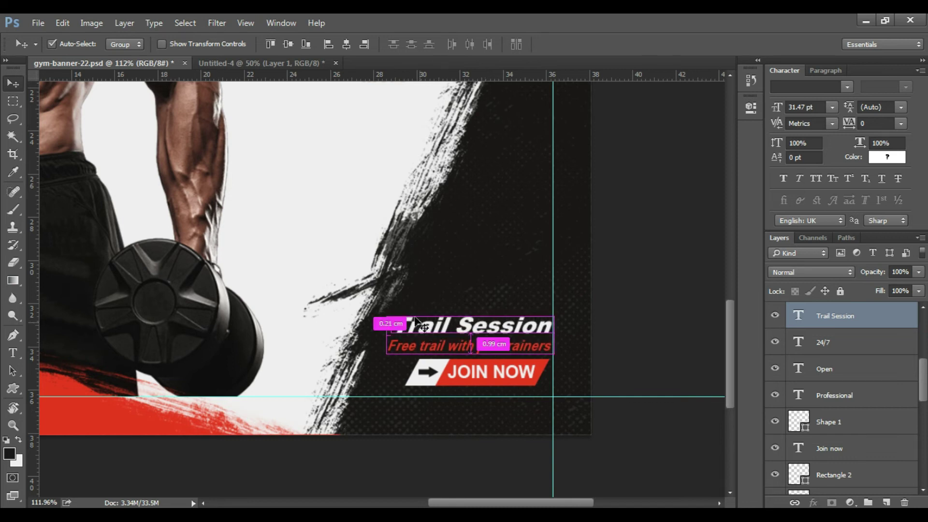
key("ctrl+t")
left_click_drag(385, 316, 380, 315)
key("Return")
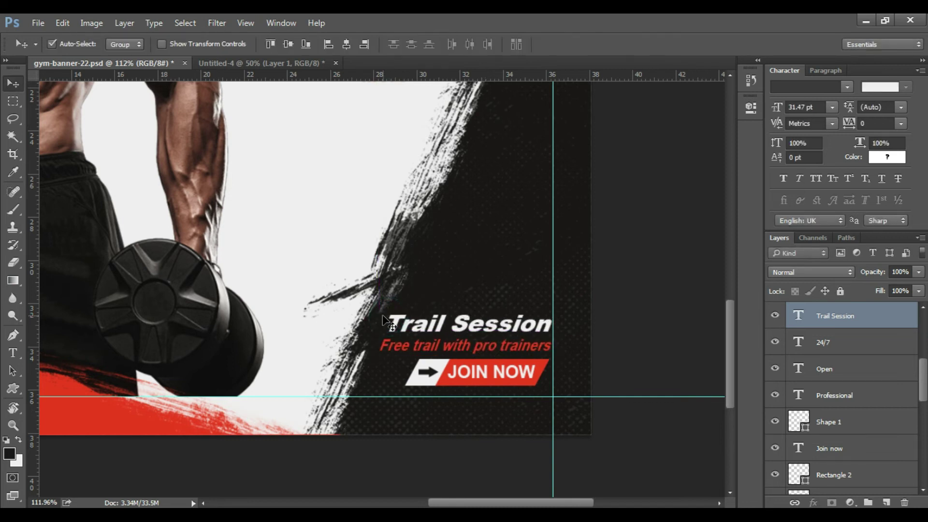
scroll(385, 321, "down", 2, "alt")
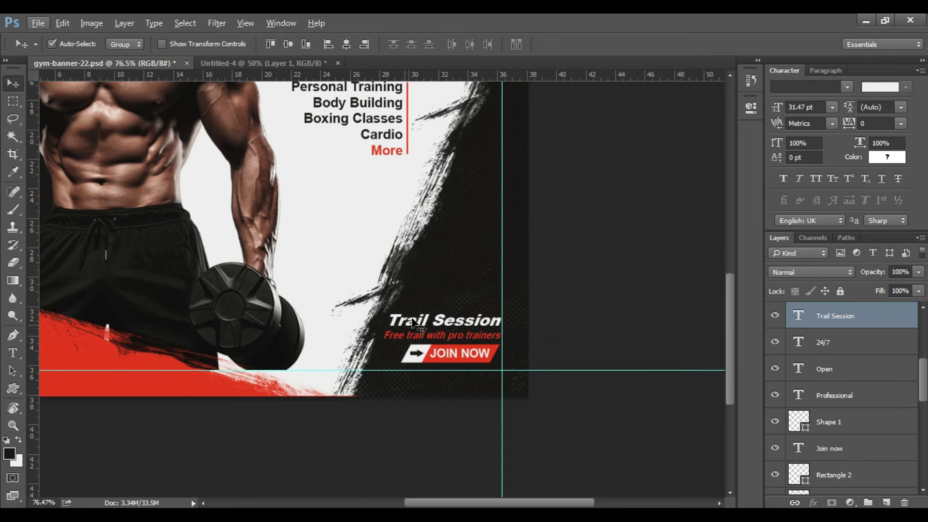
- Copy the Trail Session text to the bottom-left red band and retype it as 'Call'
scroll(416, 321, "down", 3, "alt")
scroll(418, 321, "up", 1, "alt")
scroll(362, 387, "up", 1, "alt")
left_click_drag(361, 380, 414, 303)
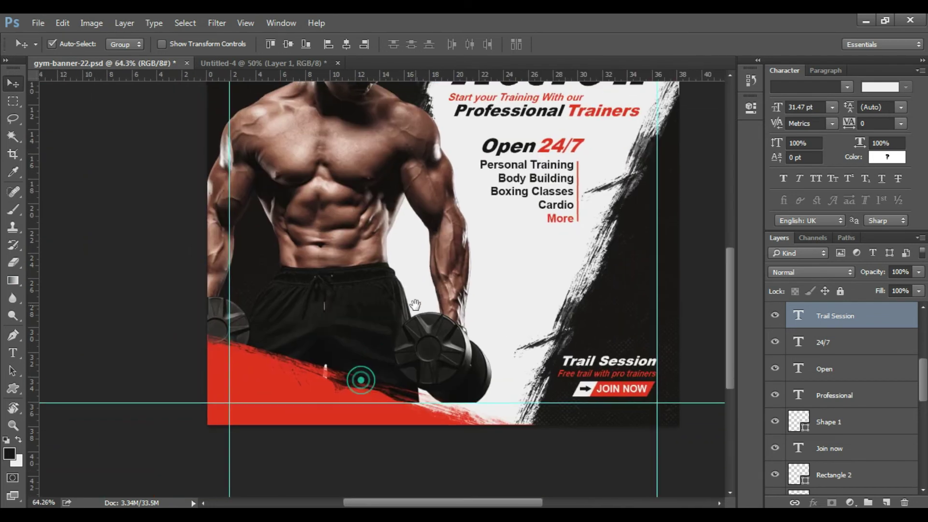
mouse_move(586, 367)
left_mouse_down()
mouse_move(259, 385)
mouse_move(233, 396)
left_mouse_up()
left_click(233, 396)
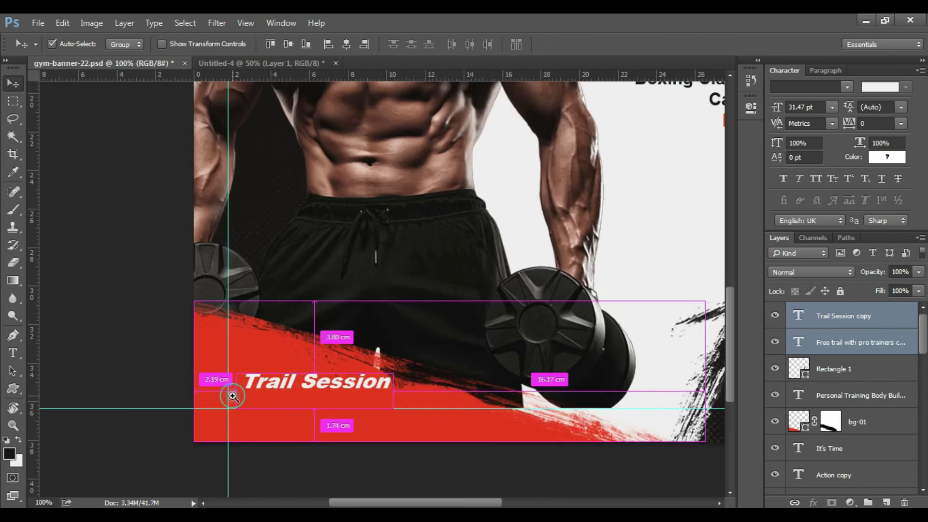
key("t")
triple_click(275, 377)
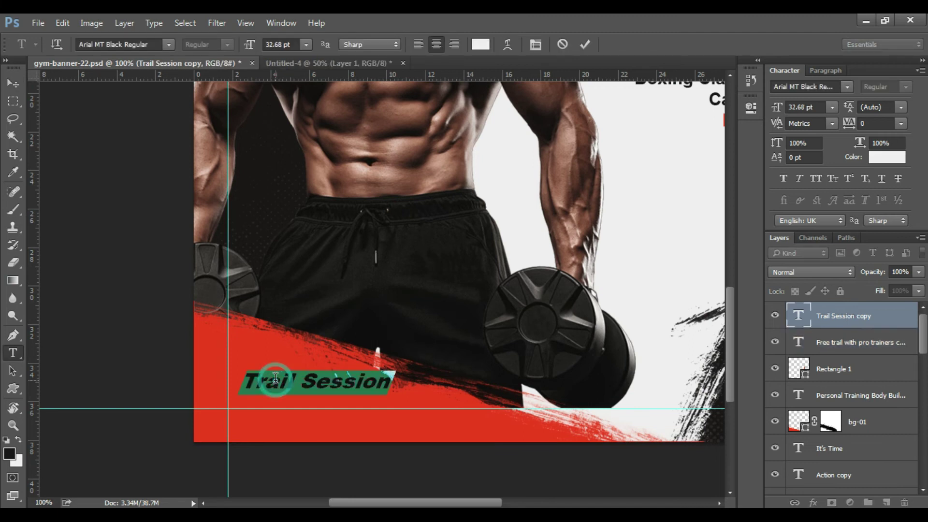
type("Call")
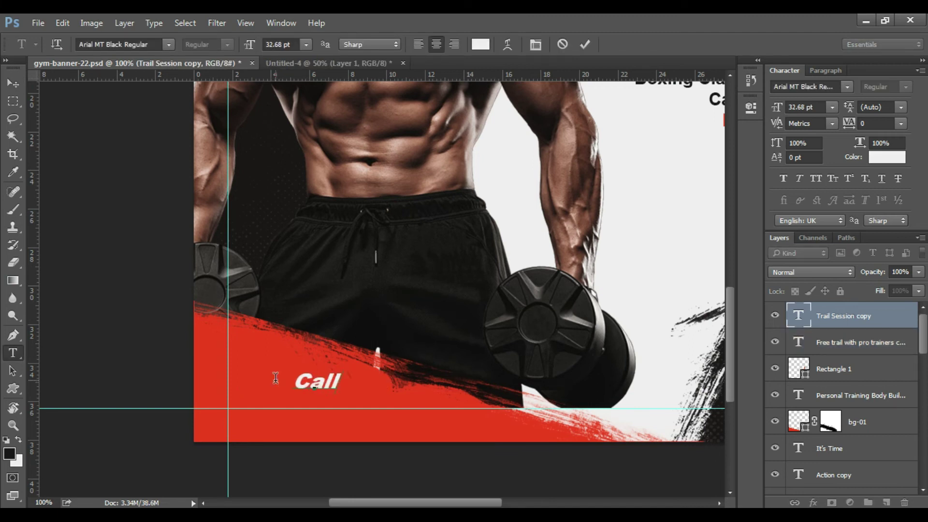
key("ctrl+Return")
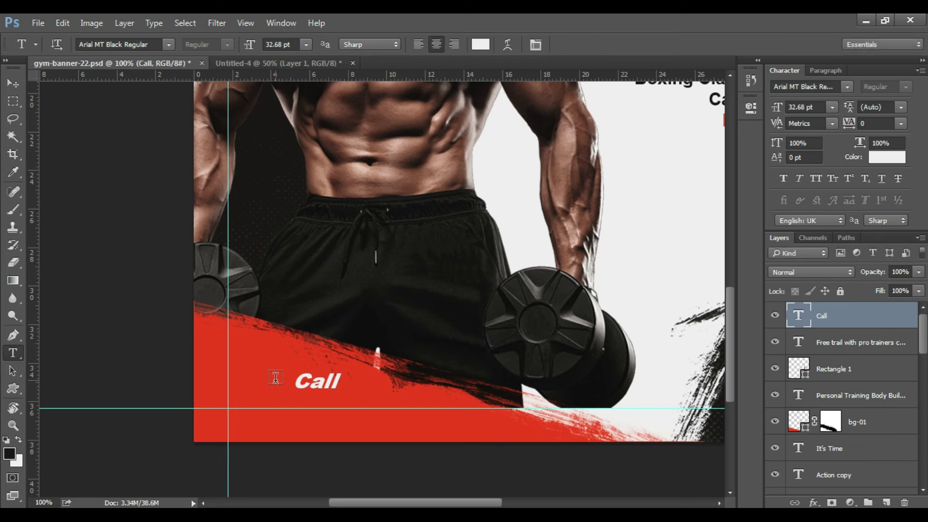
key("v")
left_click_drag(311, 390, 248, 384)
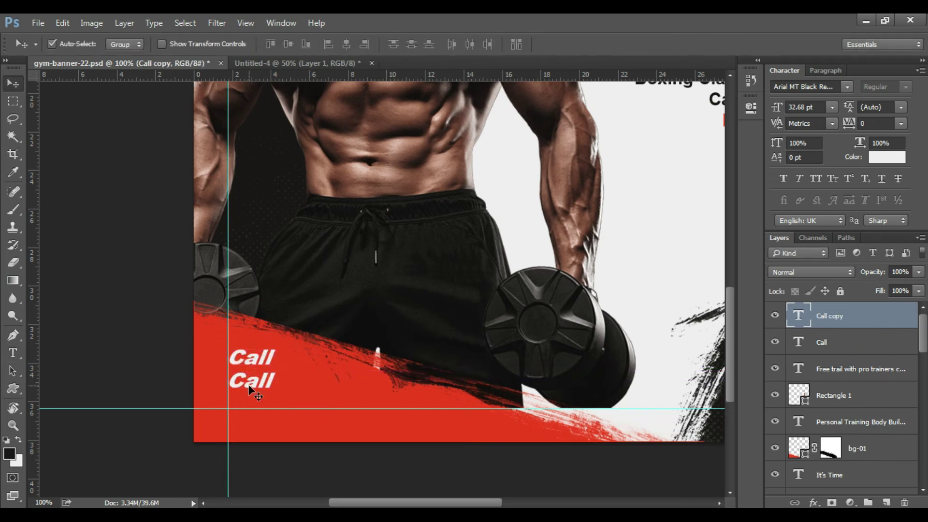
double_click(248, 384)
type("+910")
key("BackSpace")
type("0000 000")
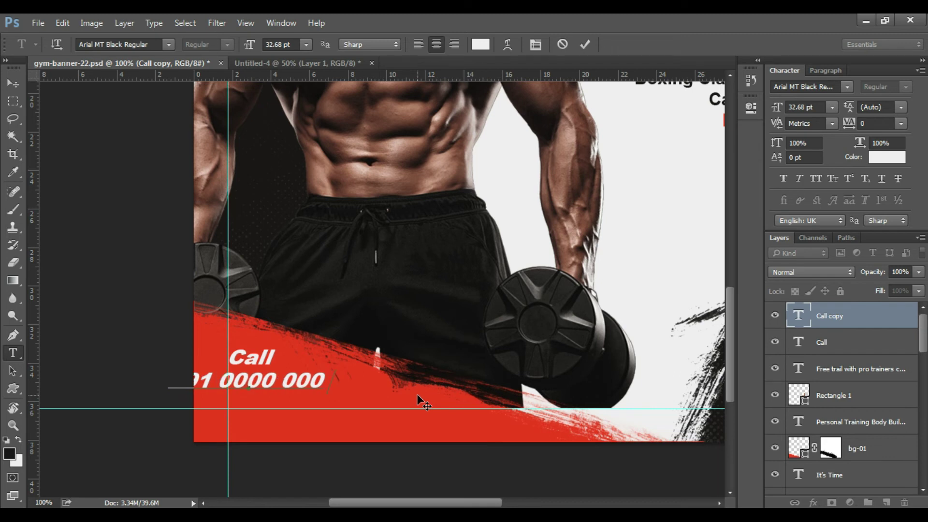
type(" 000")
key("ctrl+Return")
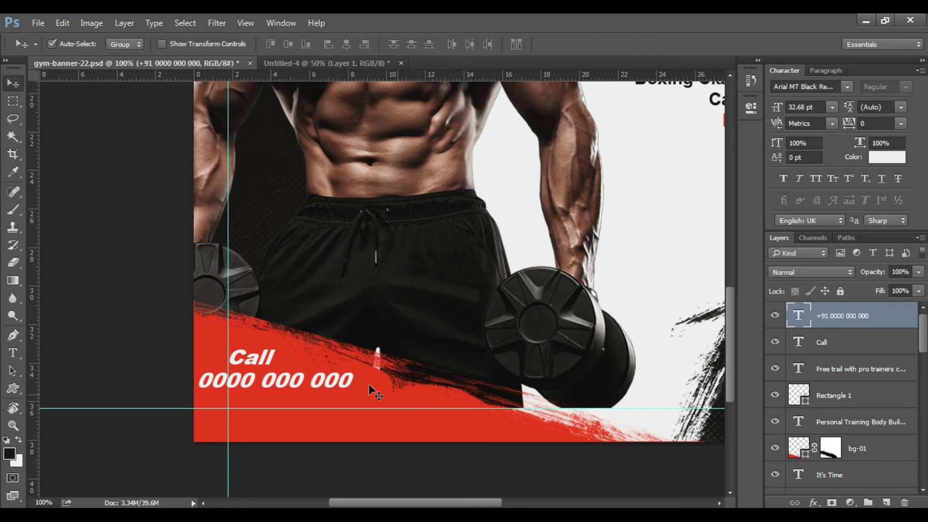
- Shift the phone number right and nudge the Call and phone lines into position
left_click_drag(334, 379, 417, 382)
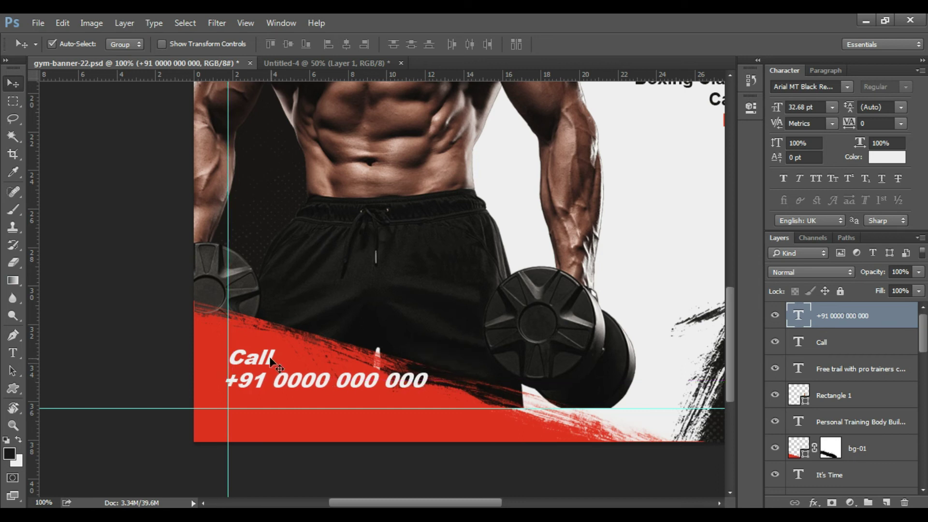
left_click(271, 360, "shift")
key("shift+Down")
key("Down")
key("Down")
key("Down")
key("Up")
key("Up")
key("Up")
left_click(280, 333)
- Set the phone number in Impact and align it under Call
left_click(300, 387)
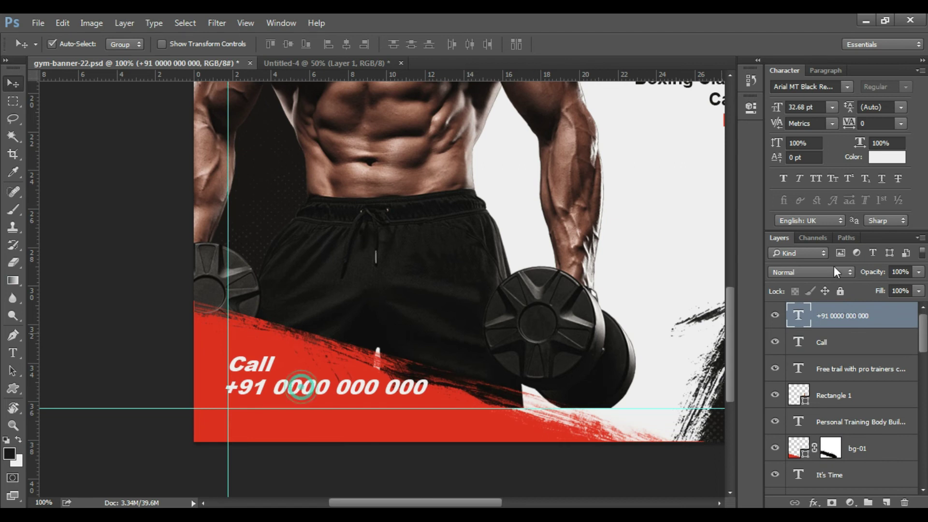
left_click(821, 87)
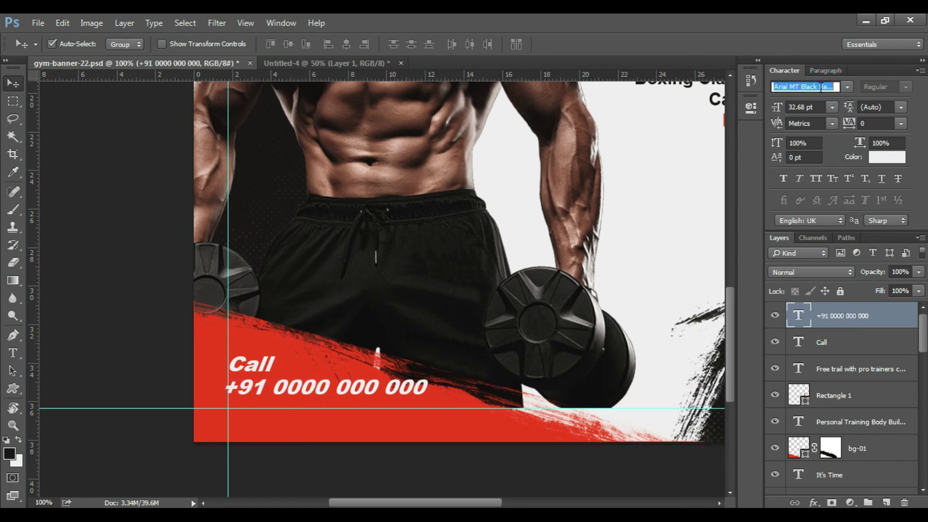
type("impo")
key("BackSpace")
type("a")
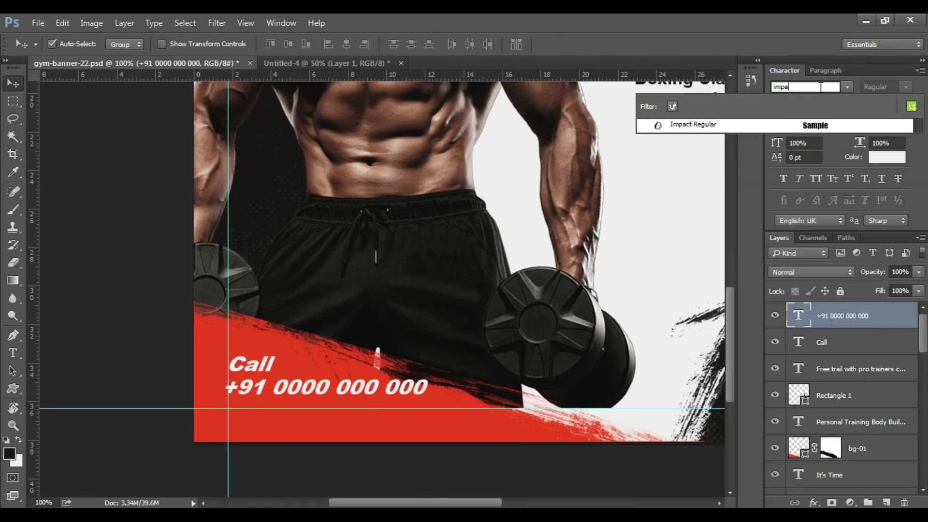
left_click(804, 125)
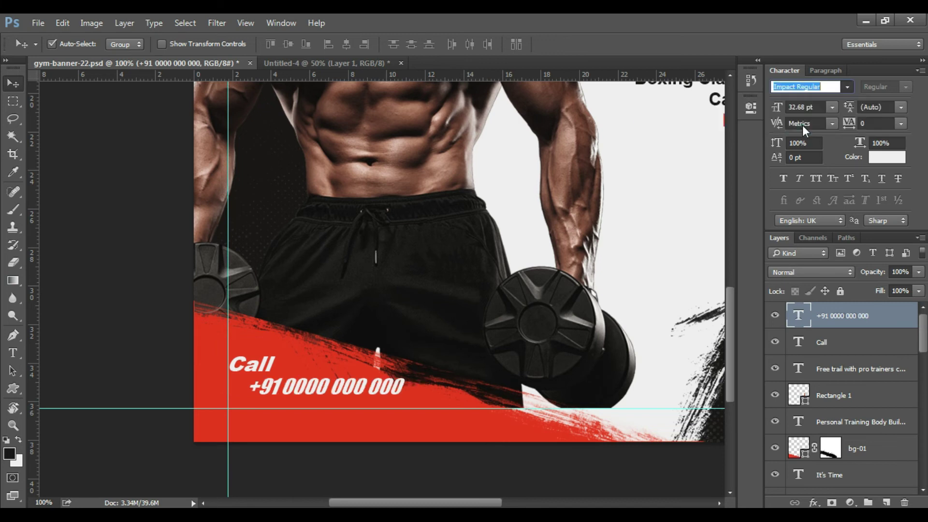
left_click_drag(313, 398, 272, 386)
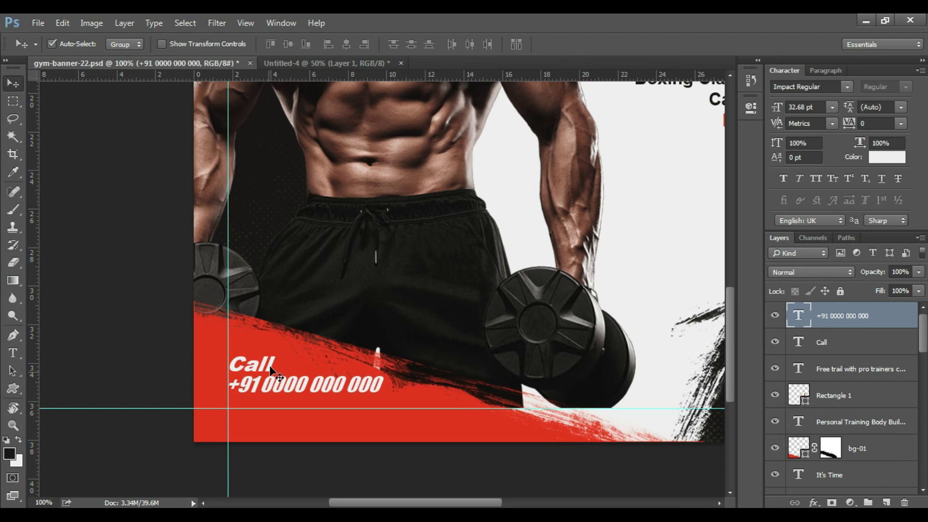
- Set the Call heading in Impact and nudge it left to line up with +91
left_click(271, 368)
left_click(849, 86)
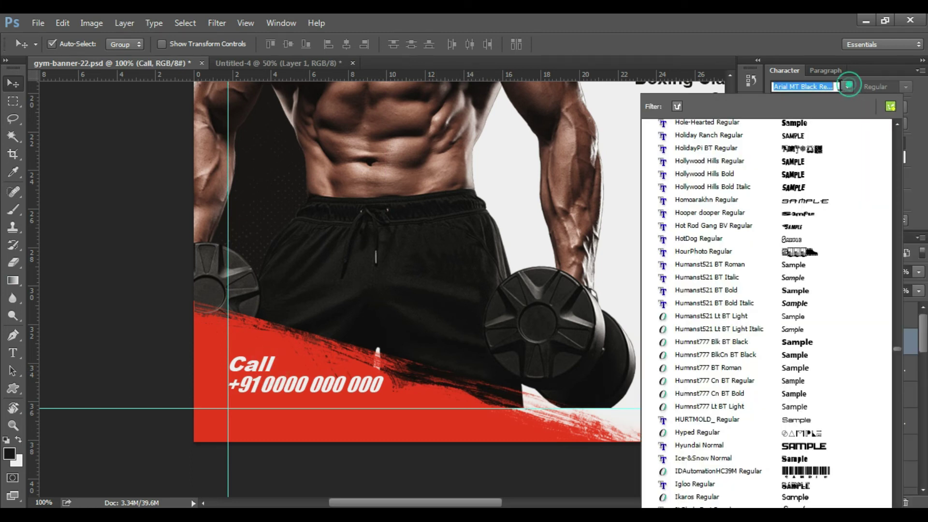
left_click(827, 86)
type("impa")
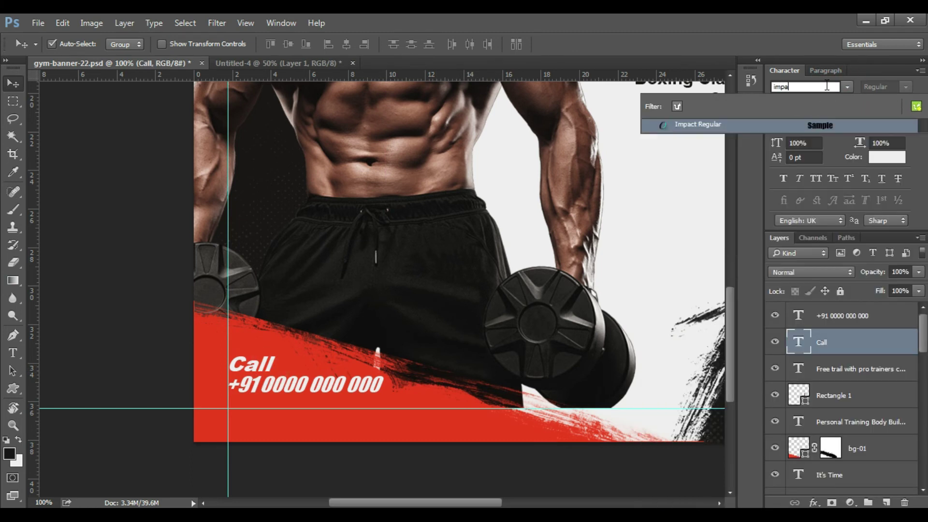
left_click(870, 124)
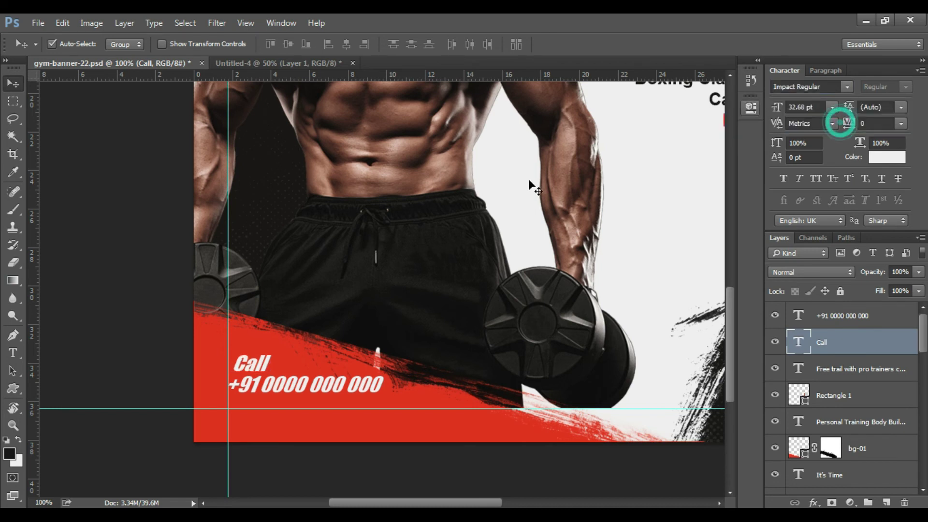
key("Left")
key("Left")
key("Left")
key("Left")
key("Left")
key("Left")
key("Left")
key("Left")
key("Left")
key("Left")
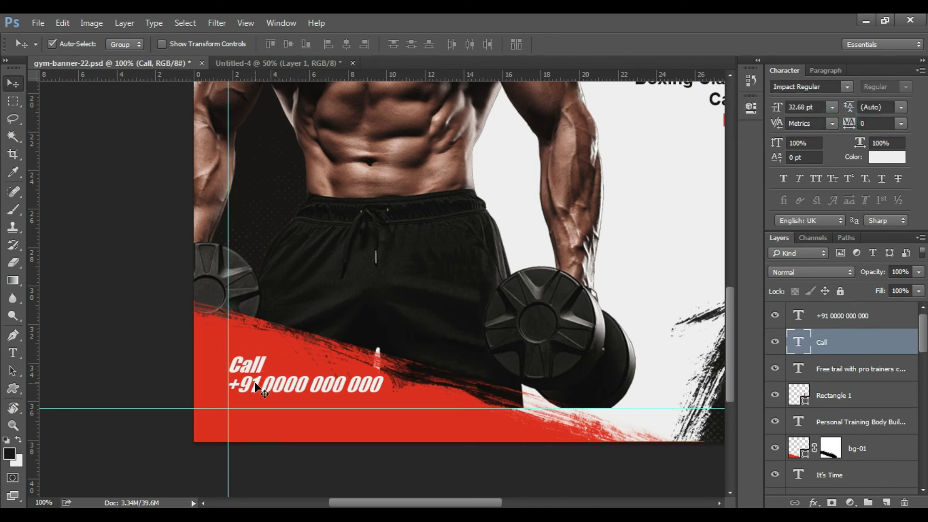
- Raise the Call and phone lines together and select the 'Free trail with pro trainers' text
left_click(256, 387, "shift")
key("Up")
key("Up")
key("Up")
key("Up")
key("Up")
key("Up")
key("Up")
key("Up")
key("Up")
left_click(285, 400)
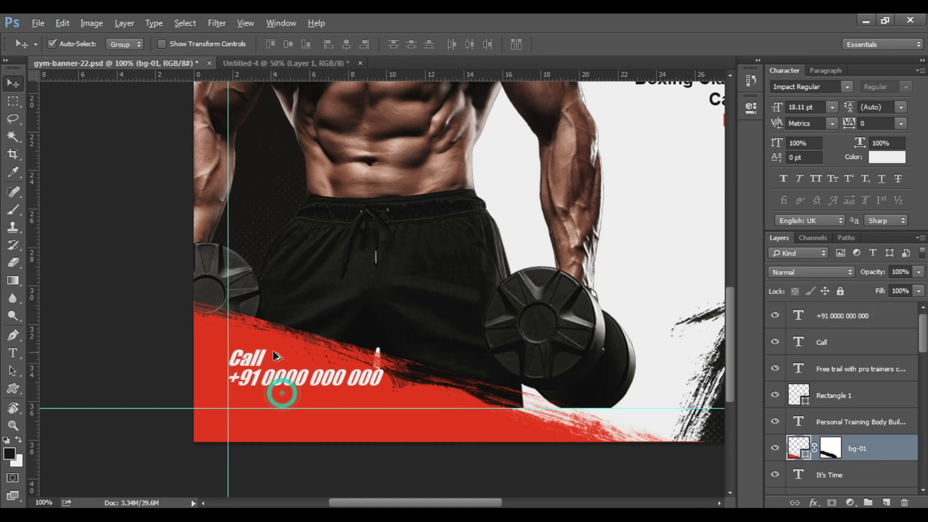
scroll(284, 393, "down", 3)
left_click(592, 359)
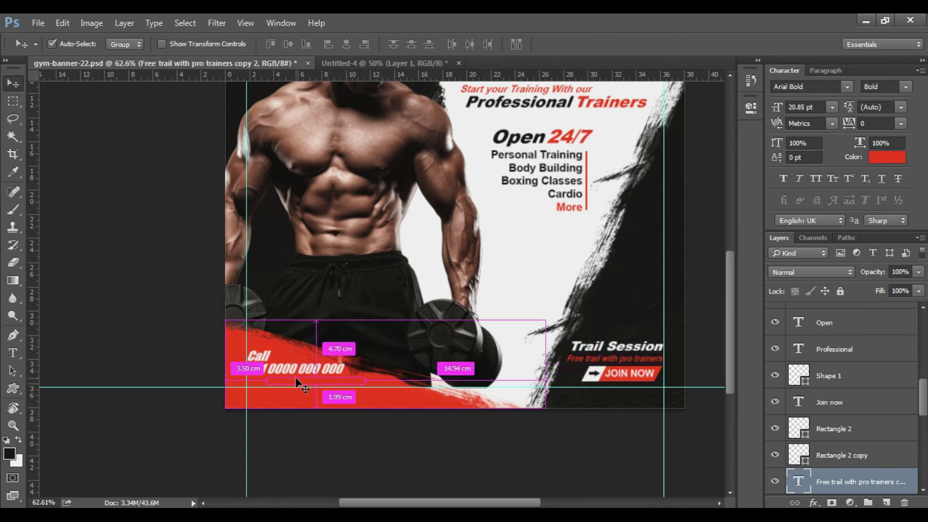
left_click_drag(327, 385, 296, 384)
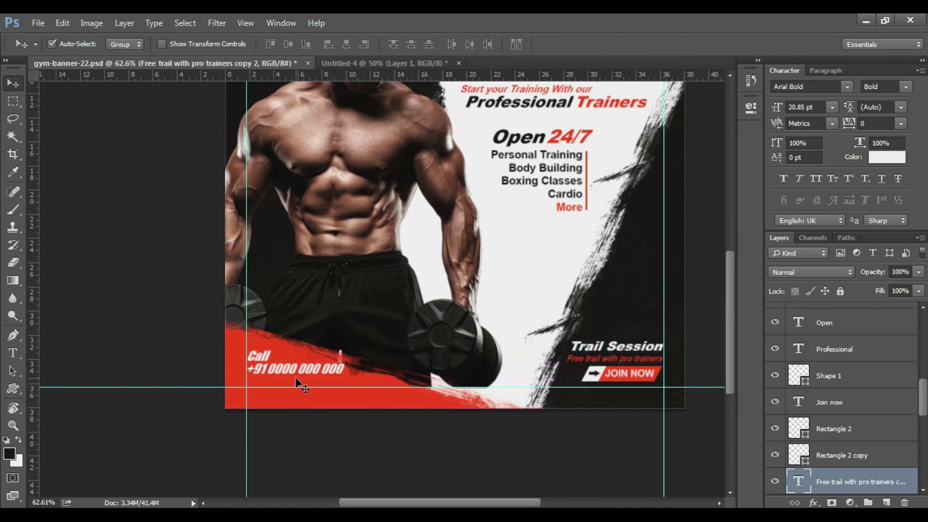
key("ctrl+shift+bracketright")
left_click(296, 380)
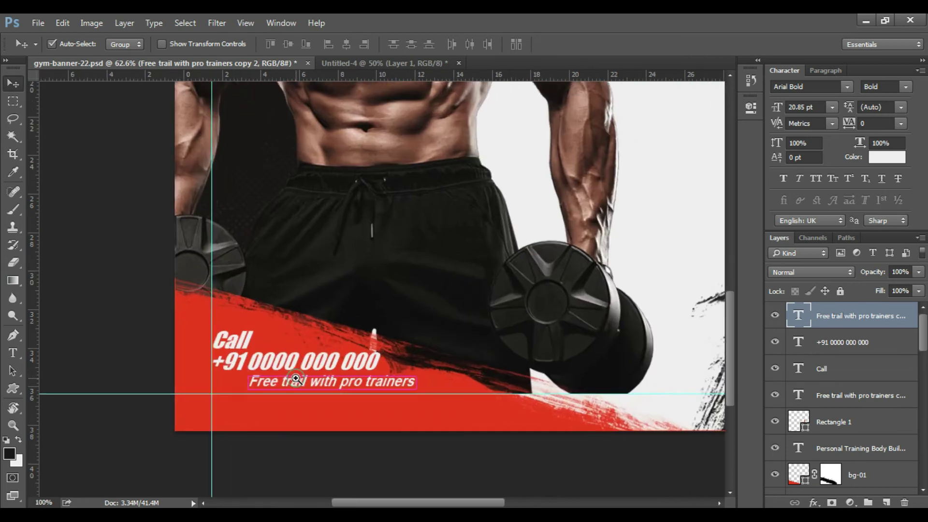
key("t")
left_click(321, 390)
key("ctrl+a")
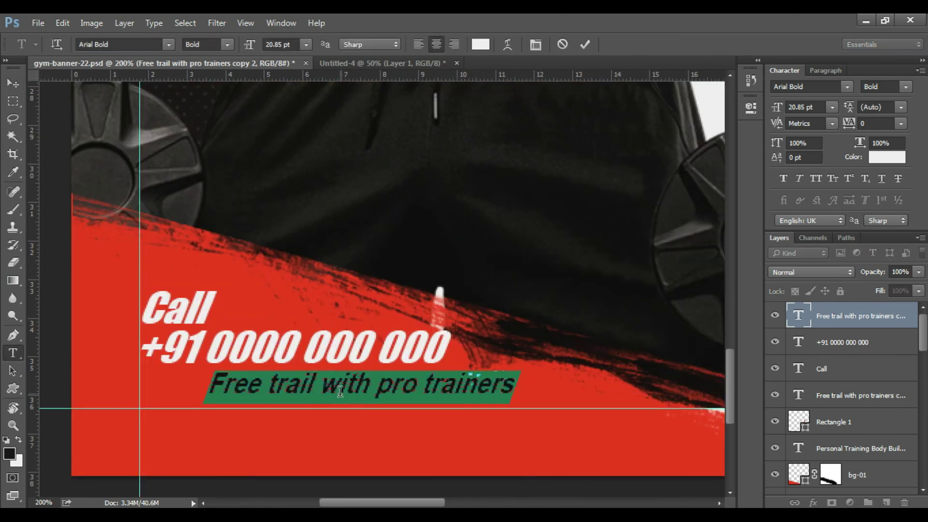
type("www.")
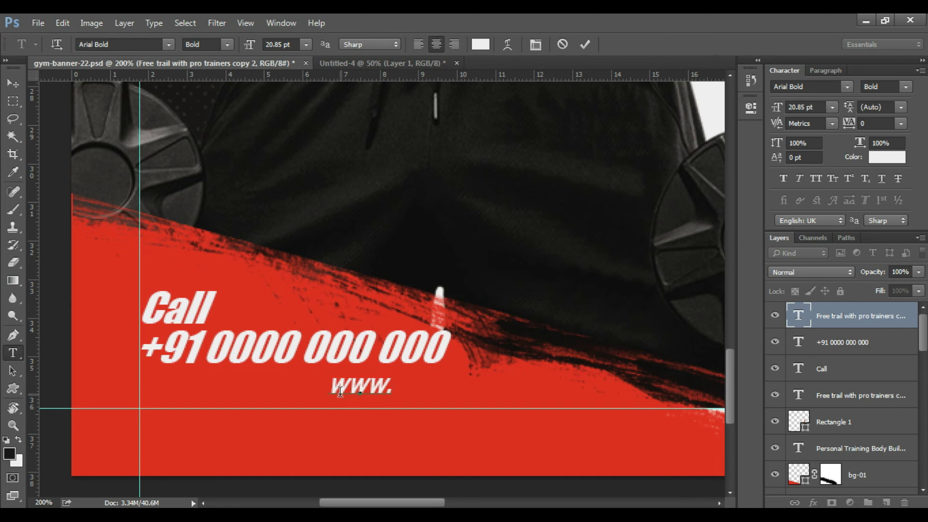
type("webaddress")
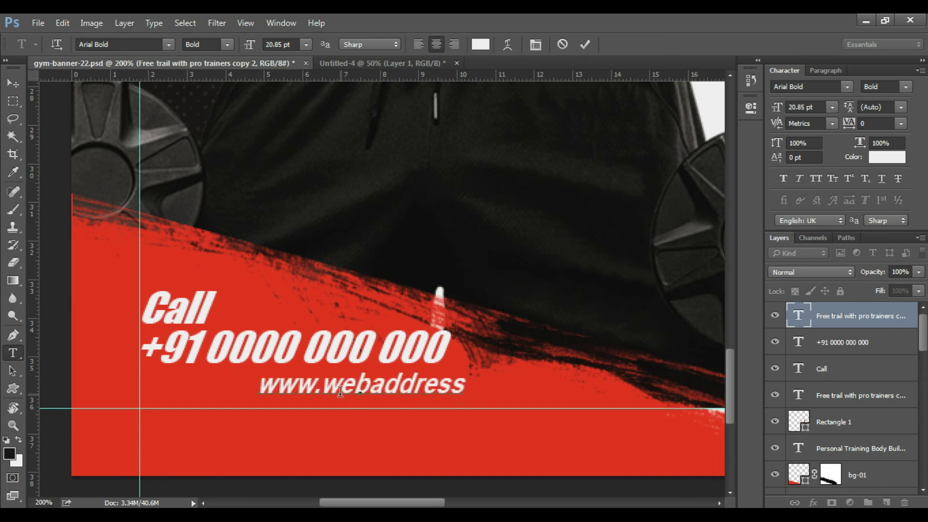
type(".com")
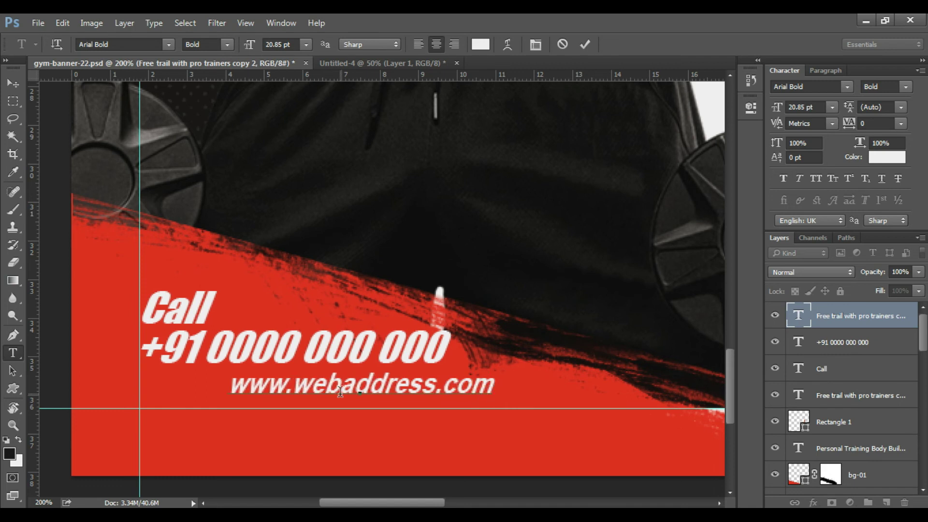
key("ctrl+Return")
mouse_move(433, 372)
left_mouse_down()
mouse_move(357, 371)
mouse_move(367, 367)
left_mouse_up()
scroll(368, 367, "down", 2)
- Select the Call, phone and web address lines and move them down together
scroll(369, 369, "down", 2)
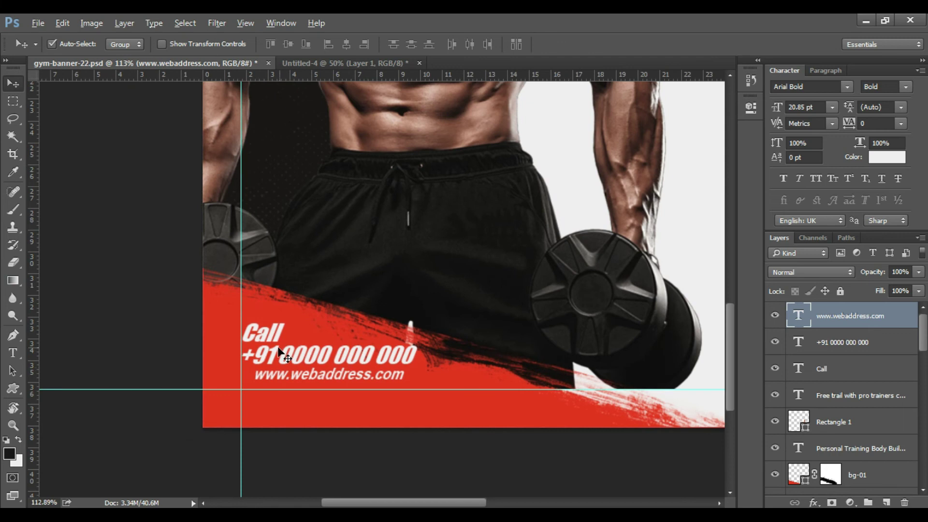
left_click(269, 337, "shift")
left_click(271, 357, "shift")
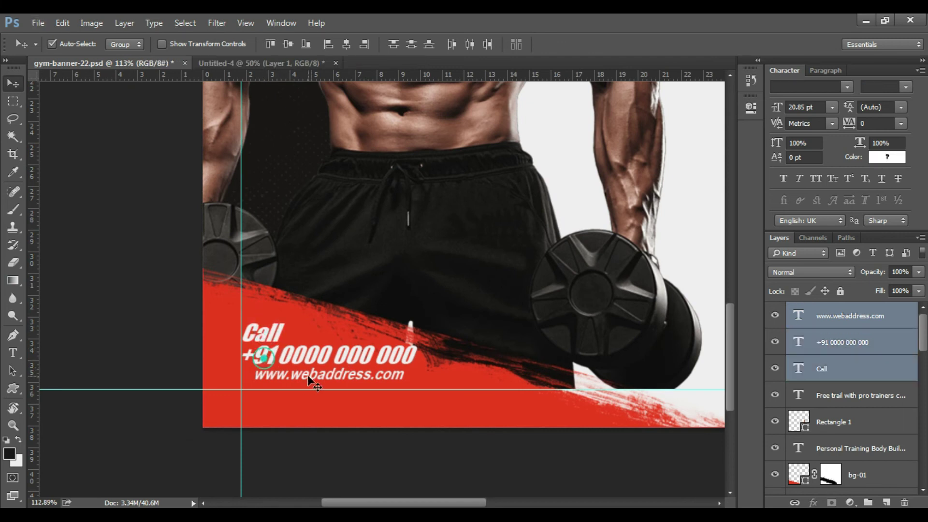
left_click_drag(307, 374, 312, 379)
key("Down")
key("Down")
key("Down")
key("Down")
key("Down")
key("Down")
key("Down")
key("Down")
key("Down")
key("Down")
- Zoom out to review the banner and select the Personal Training services list
scroll(308, 360, "down", 3)
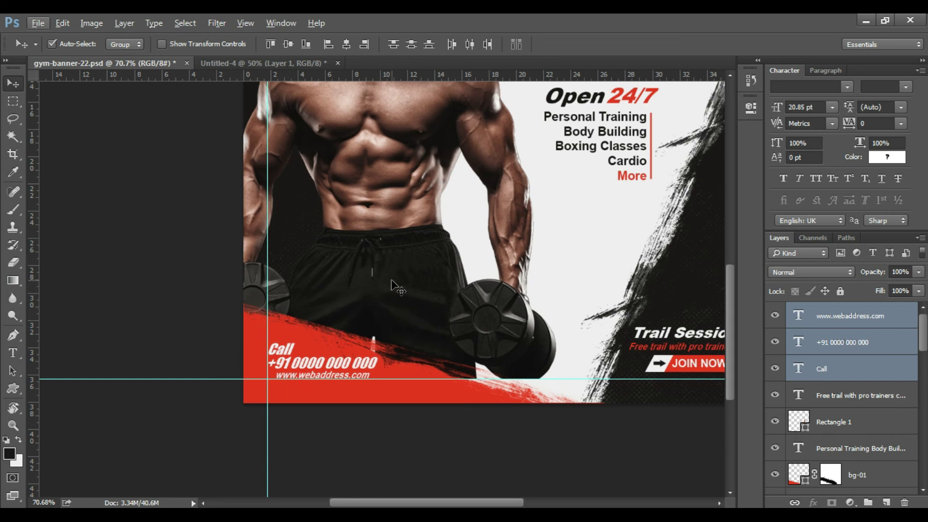
scroll(395, 288, "down", 2)
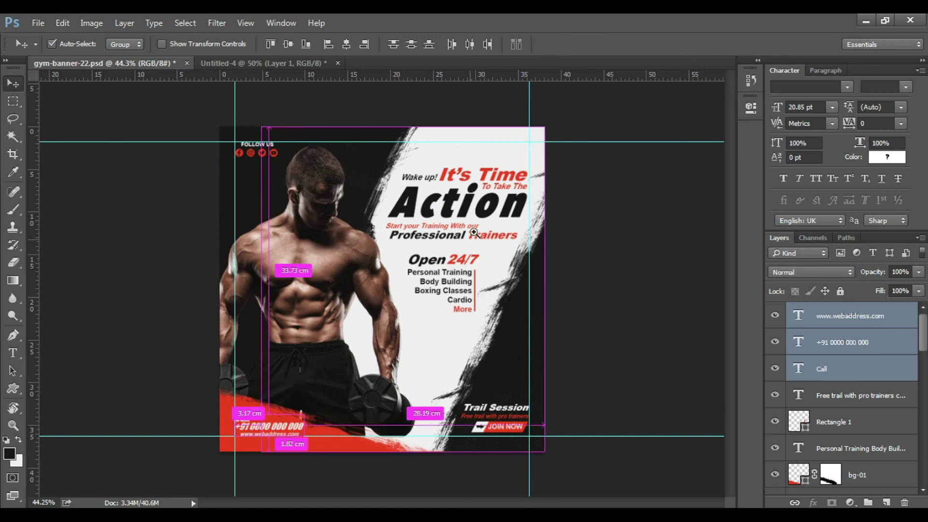
scroll(414, 334, "up", 3)
scroll(414, 334, "up", 2)
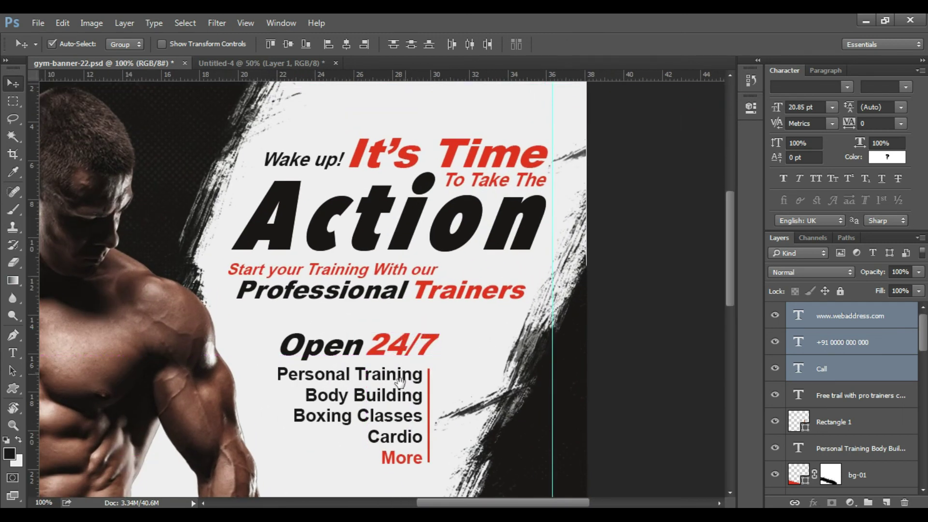
left_click(389, 400)
- Copy the services list to the top right and retype it as 'Your Logo Here' on separate lines
left_click_drag(388, 401, 511, 125)
key("t")
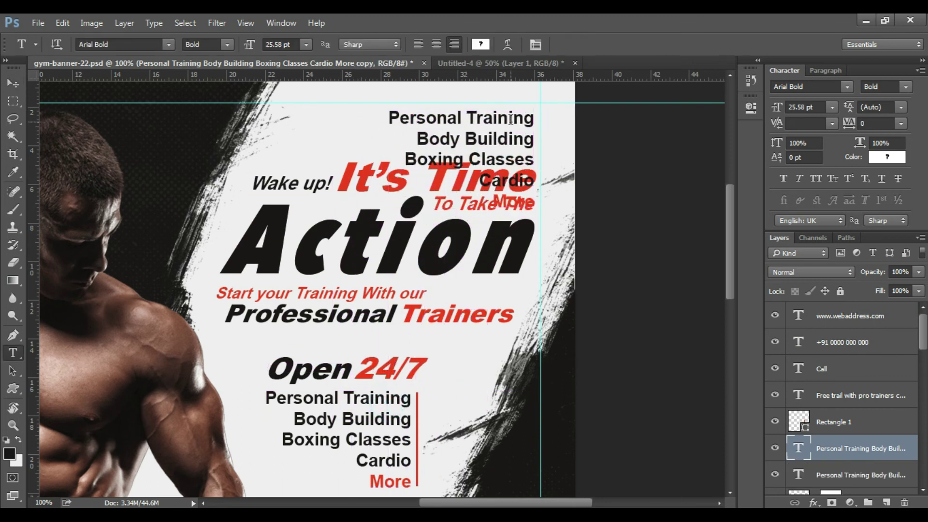
left_click(511, 121)
key("ctrl+a")
type("Yo")
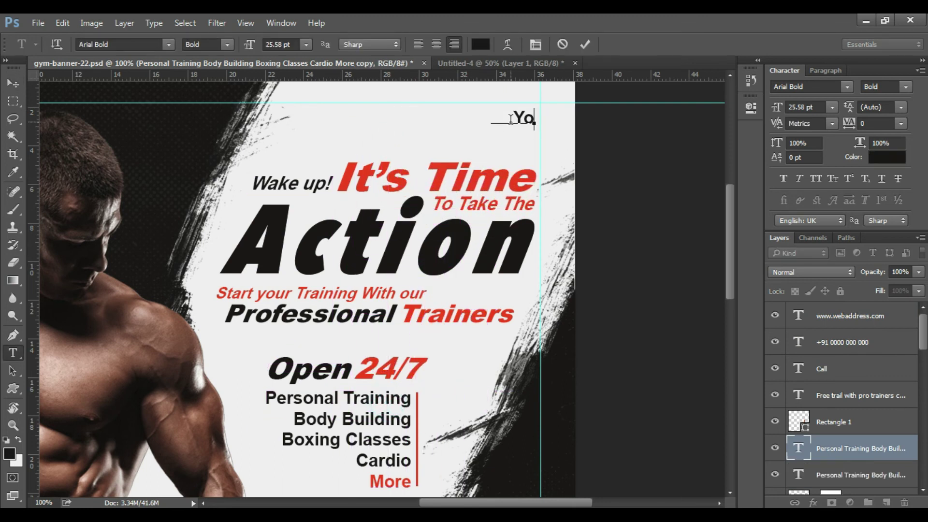
type("ur Logo")
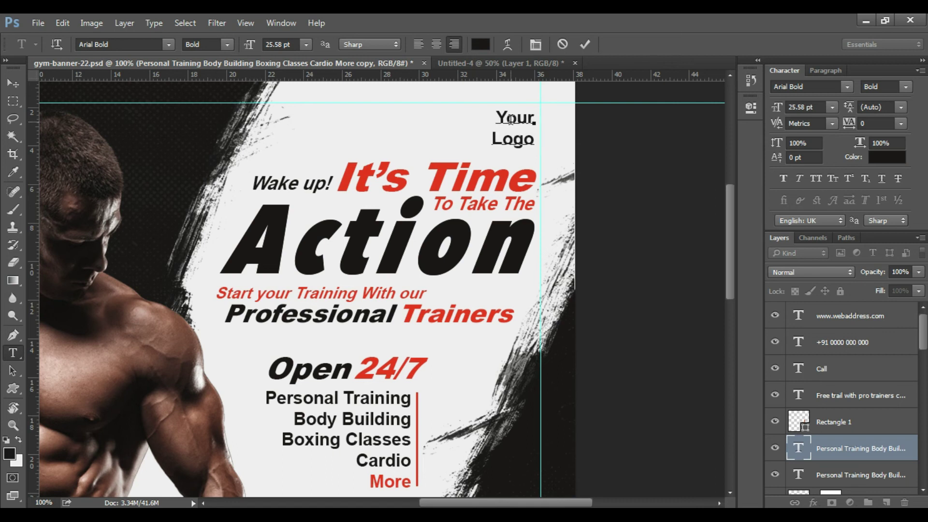
type(" Here")
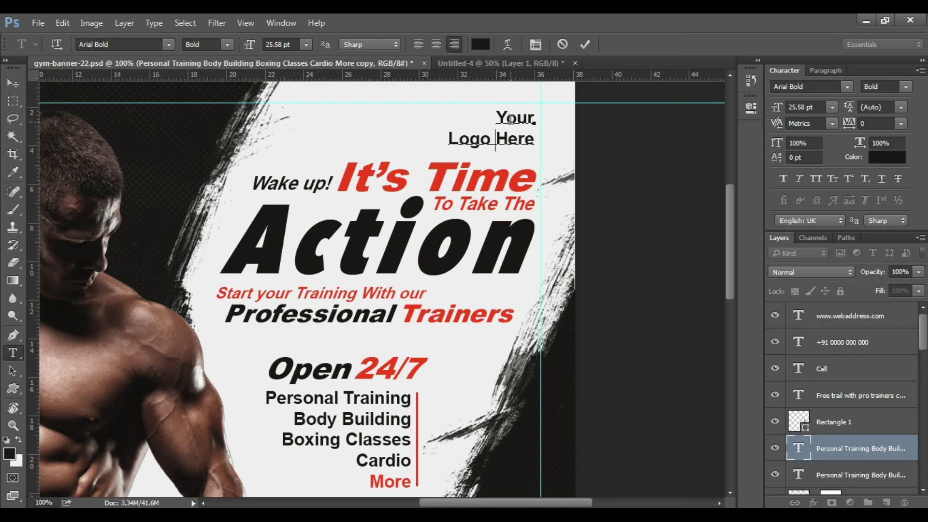
key("Return")
key("ctrl+Return")
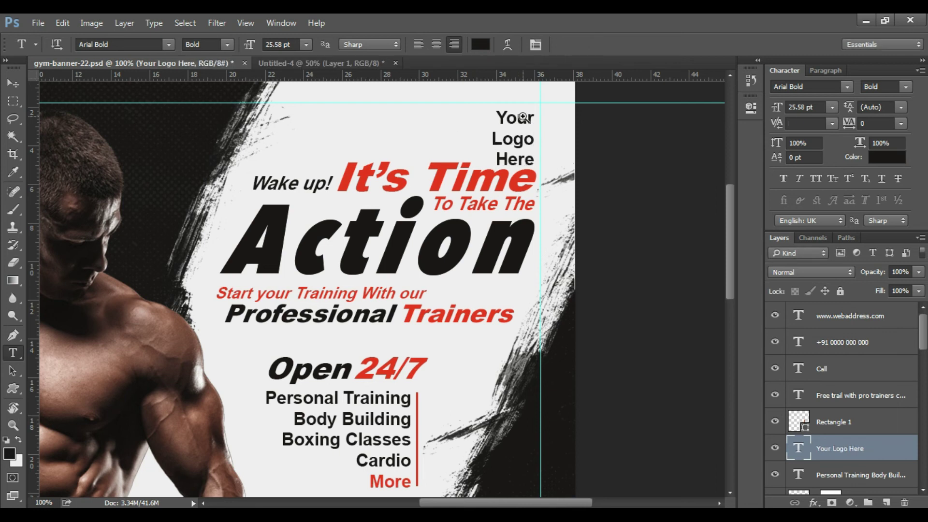
- Scale the 'Your Logo Here' text down with Free Transform
scroll(522, 118, "up", 1)
left_click(528, 118)
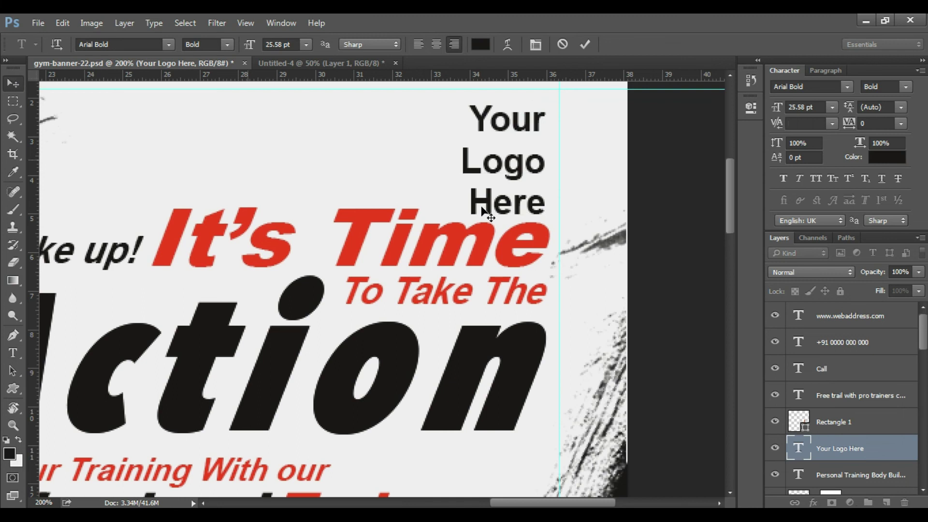
key("ctrl+t")
left_click_drag(548, 223, 499, 165)
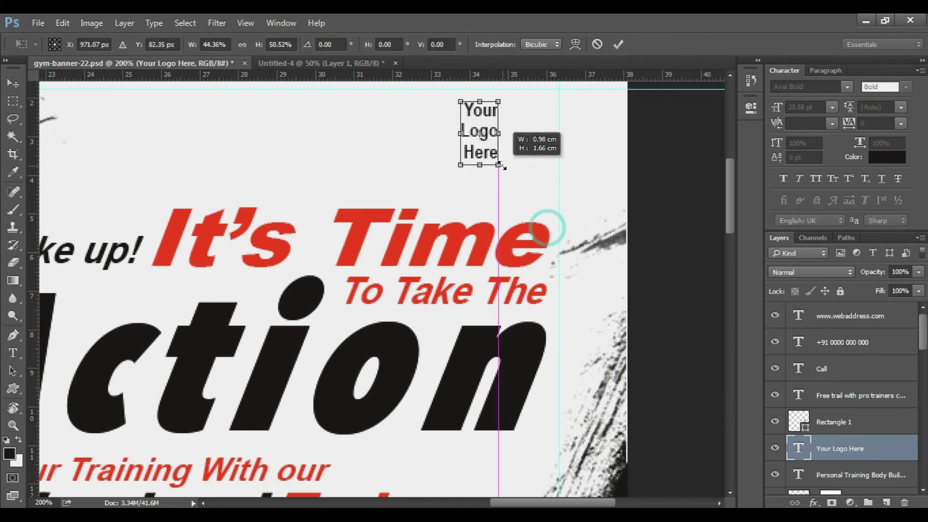
left_click_drag(502, 165, 454, 131)
key("Return")
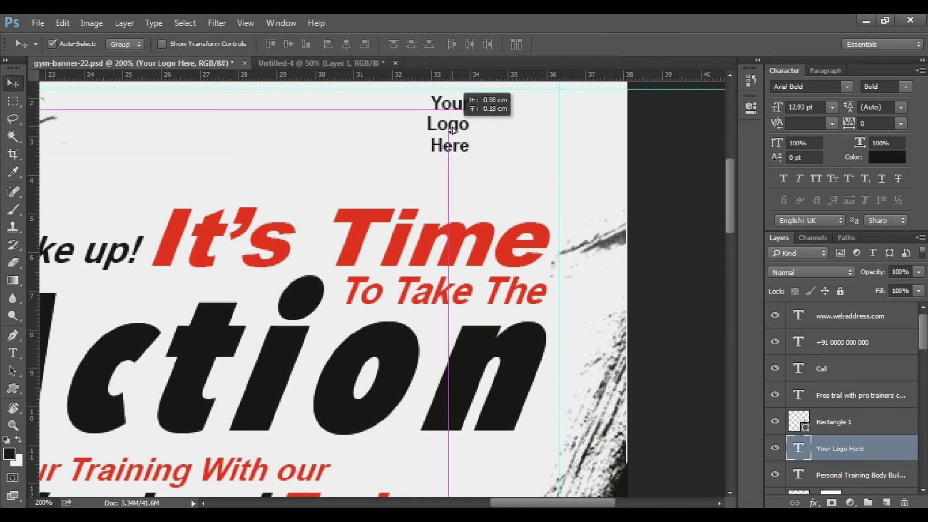
- Append the All shape set to the Custom Shape tool's shape library
left_click(14, 393)
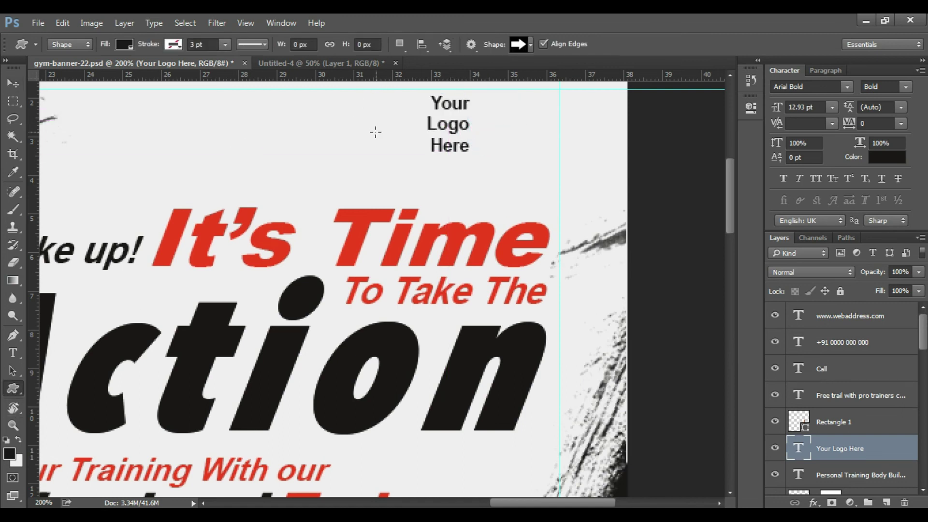
left_click(530, 45)
scroll(555, 109, "down", 2)
scroll(554, 111, "down", 2)
scroll(561, 133, "up", 1)
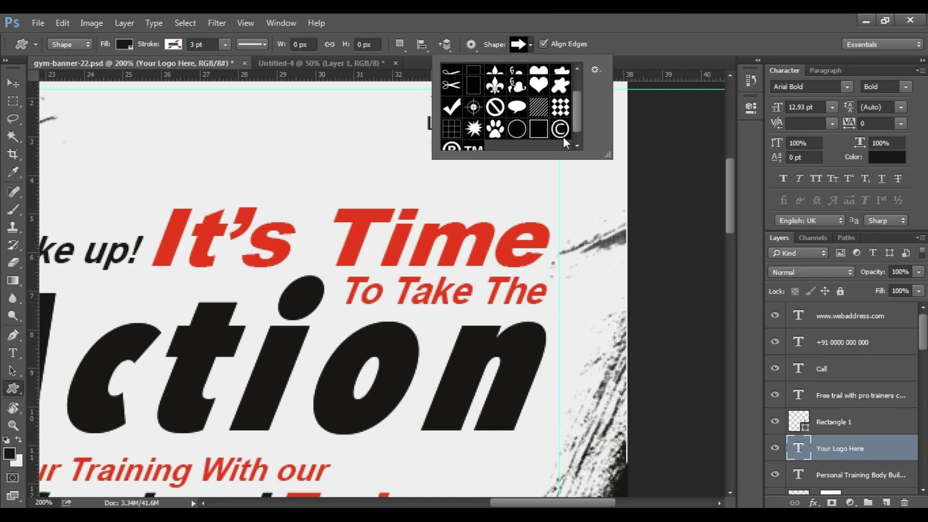
scroll(563, 137, "up", 1)
left_click(595, 69)
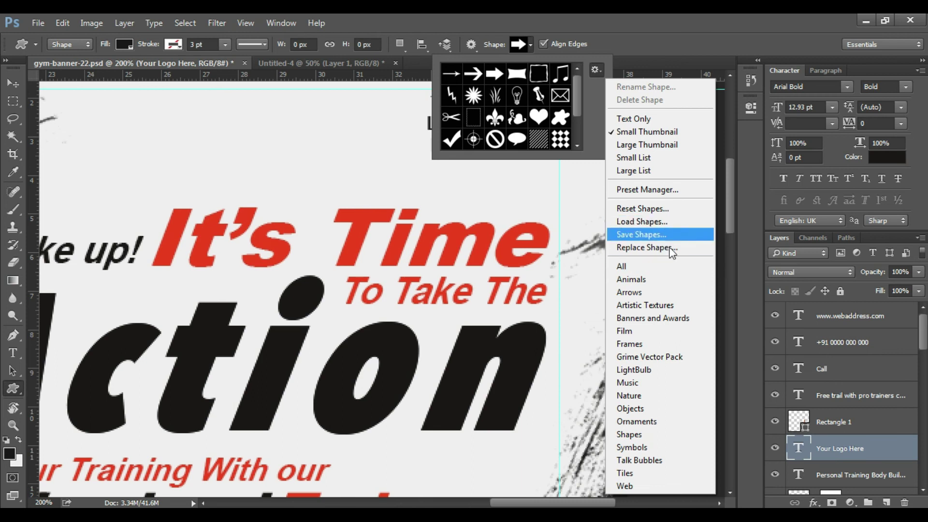
left_click(667, 266)
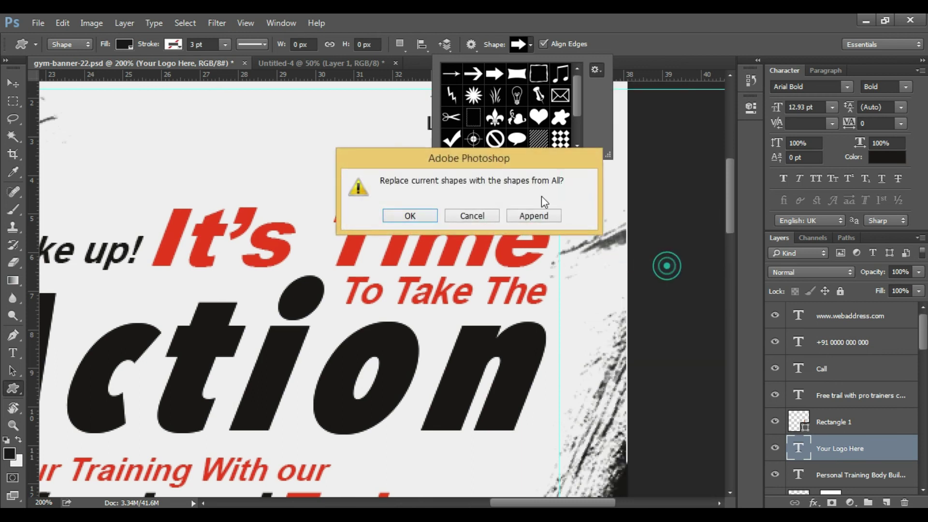
left_click(525, 216)
- Scroll through the shape list and choose the trophy shape
left_click(578, 147)
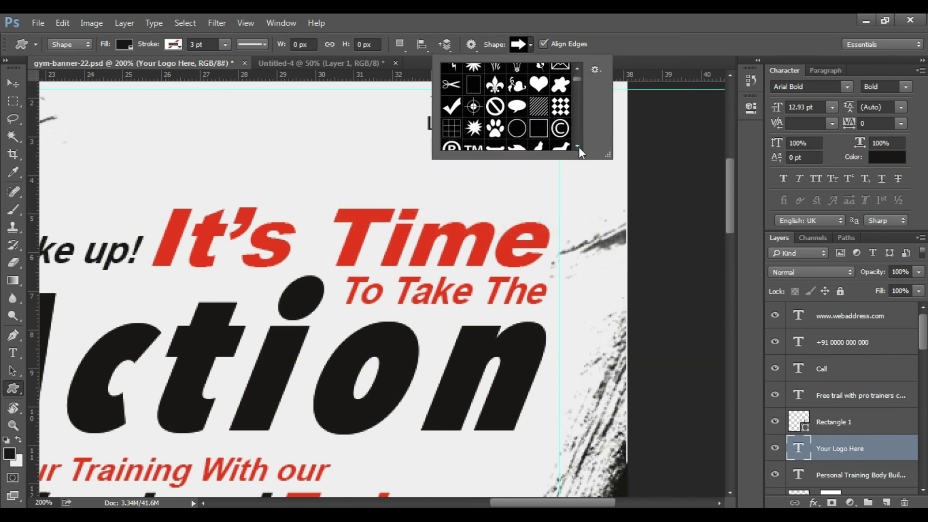
left_click(578, 146)
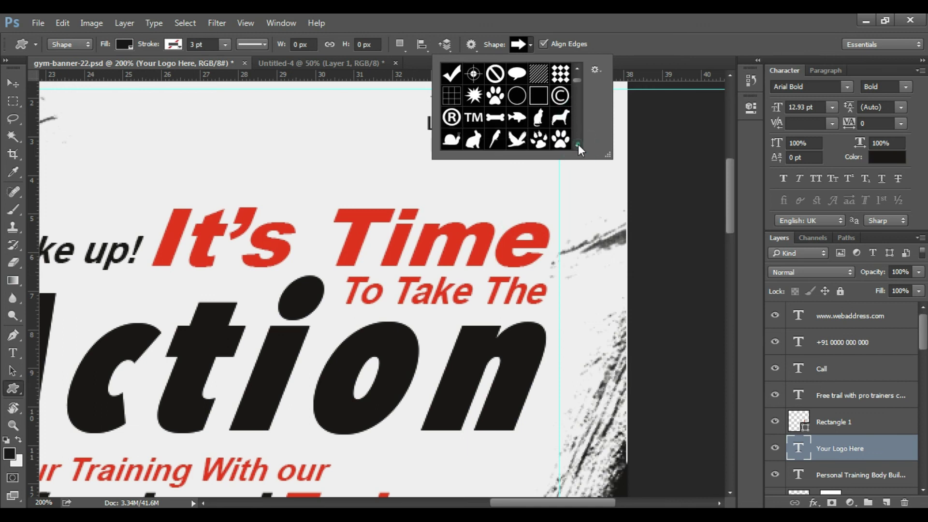
left_click(578, 144)
left_click(578, 144)
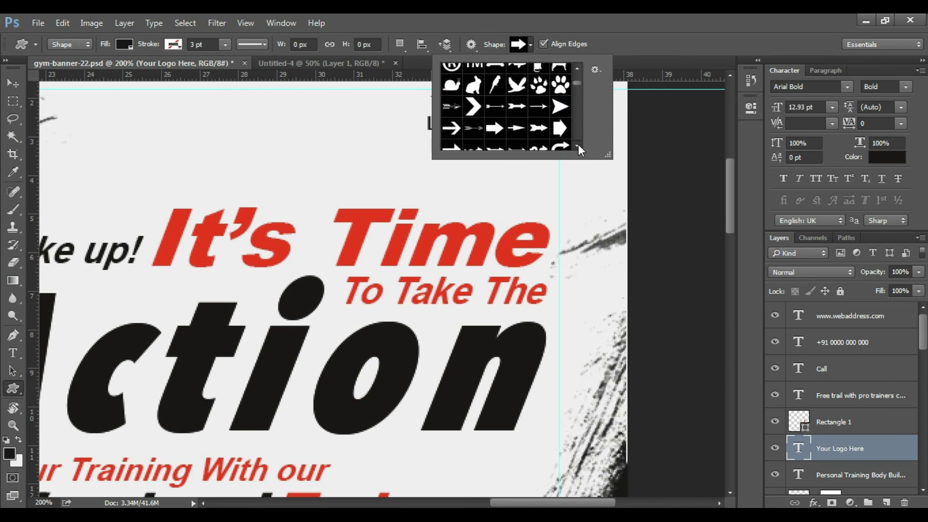
left_click(578, 144)
left_click(578, 144)
left_click(578, 144)
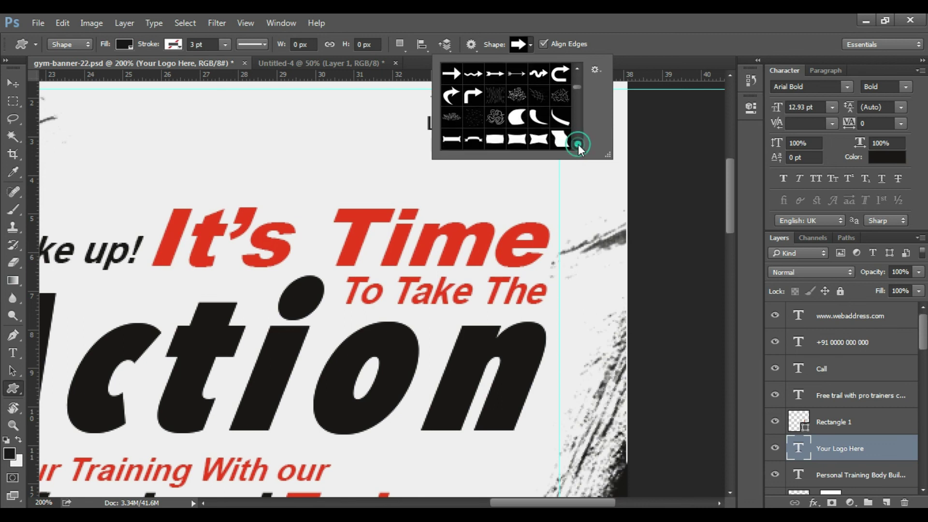
left_click(578, 144)
left_click(579, 144)
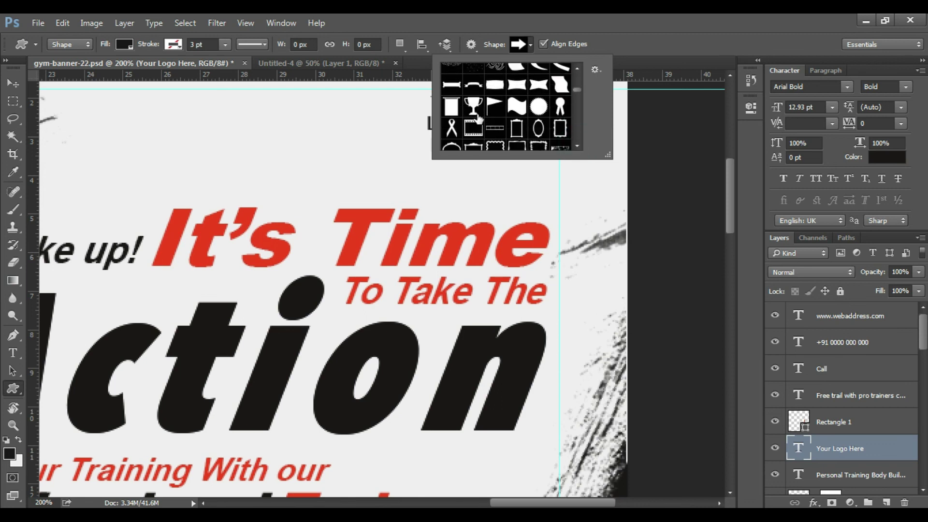
left_click(579, 145)
left_click(478, 93)
left_click(555, 86)
- Draw the trophy beside the text and fill it with red sampled from 'It's'
left_click_drag(484, 95, 535, 154)
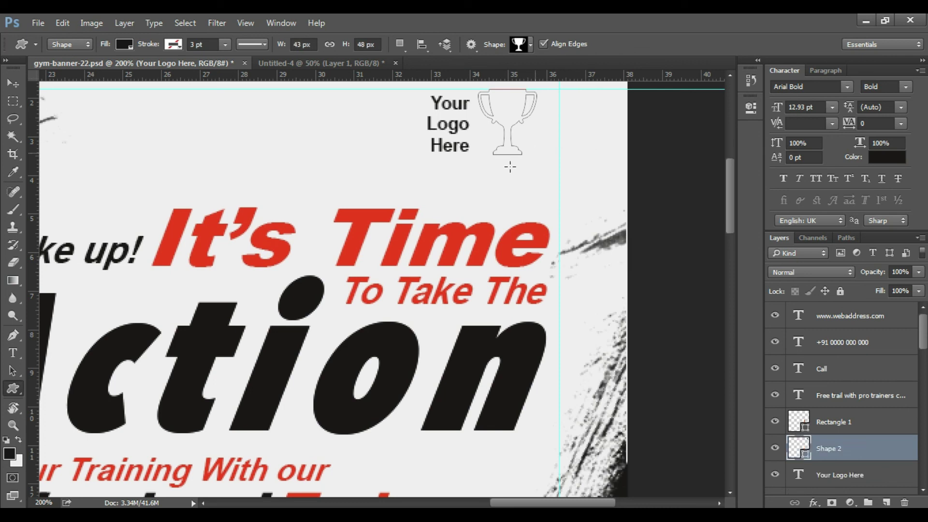
left_click(9, 453)
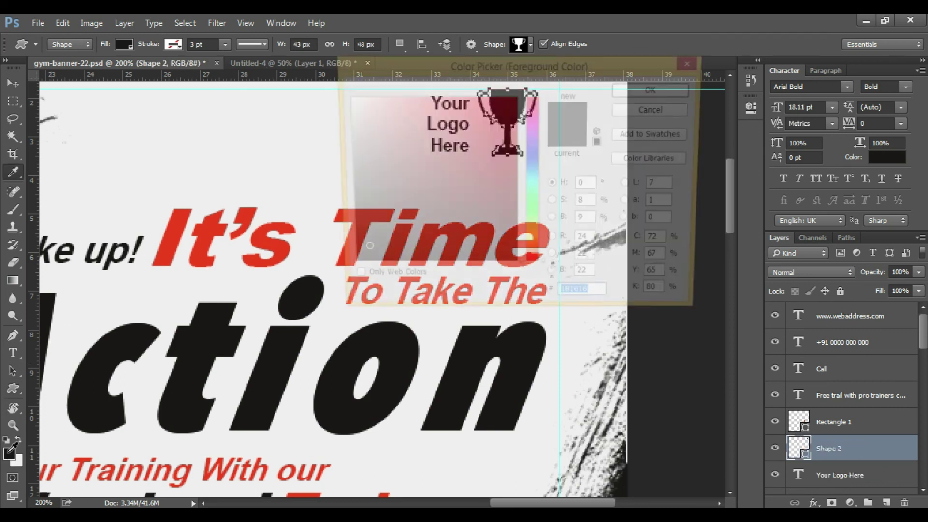
left_click(198, 241)
left_click(636, 91)
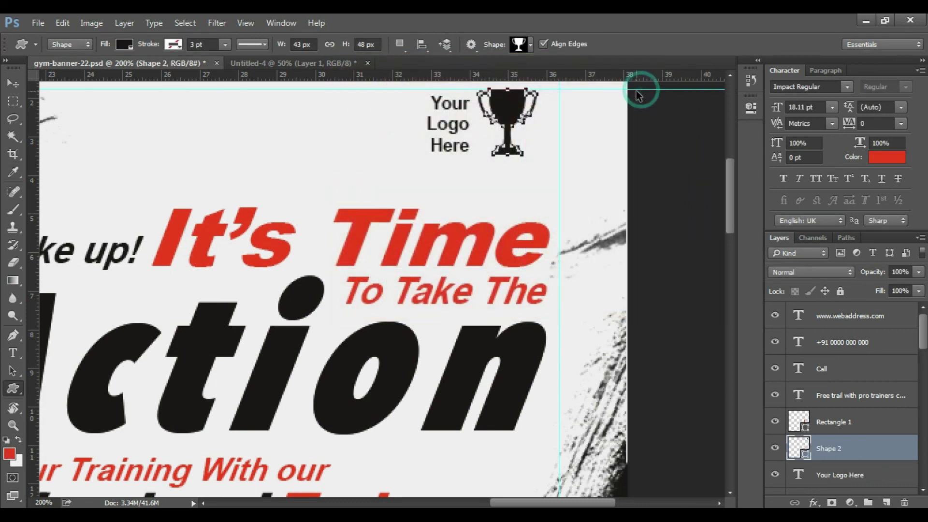
key("alt+BackSpace")
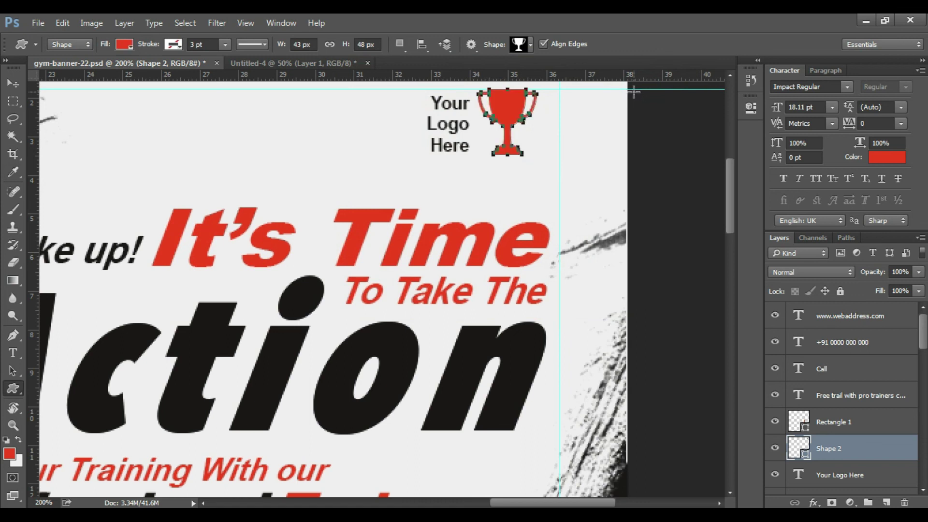
- Select the trophy with the 'Your Logo Here' text and nudge both right
left_click(13, 83)
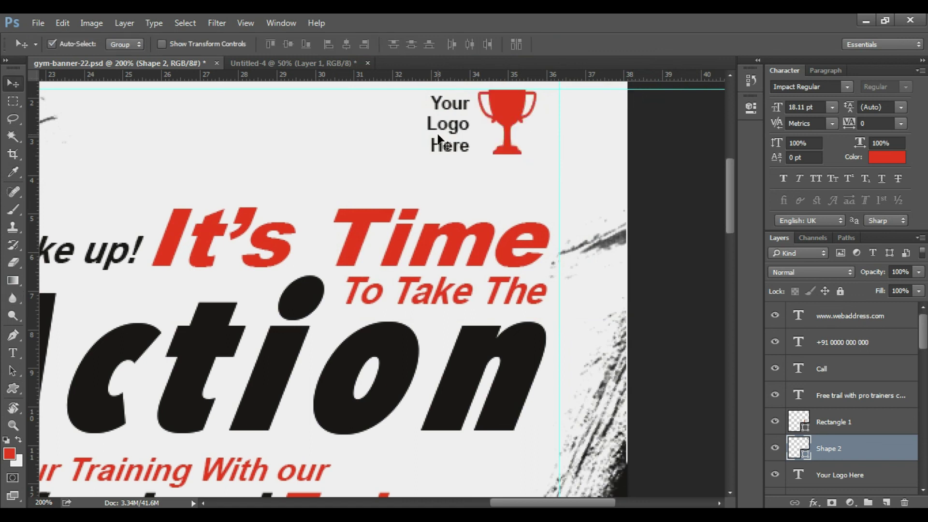
left_click(463, 107, "shift")
key("shift+Right")
key("Right")
key("Right")
key("Right")
key("Right")
key("Right")
key("Right")
key("Right")
key("Right")
key("Right")
key("Right")
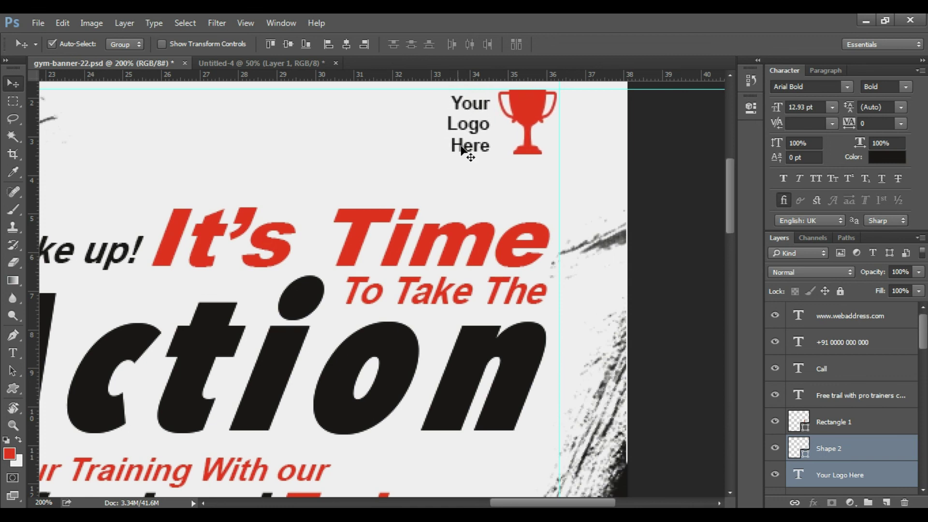
- Zoom out to the whole banner and switch to full-screen mode with menus
scroll(452, 173, "down", 3)
scroll(507, 170, "down", 2)
scroll(507, 170, "down", 2)
scroll(449, 167, "down", 1)
scroll(449, 167, "up", 1)
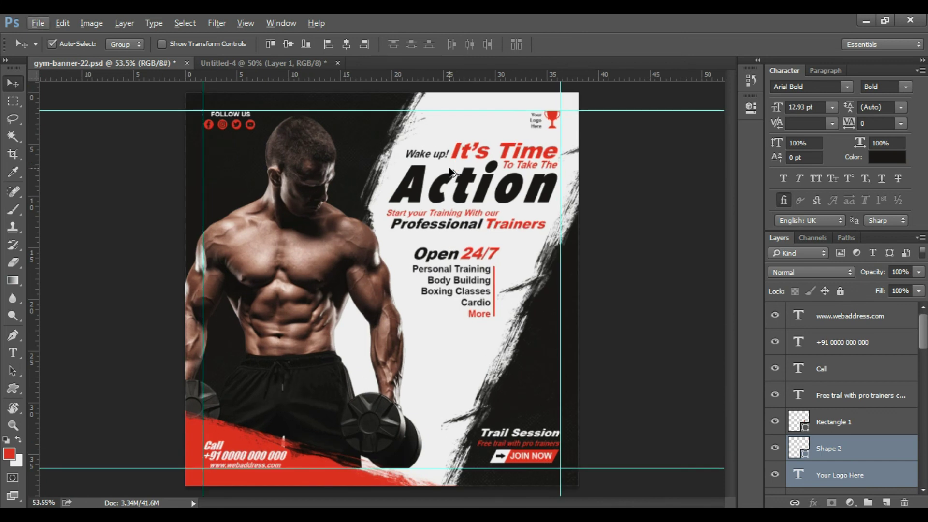
key("f")
- Close the stray File Info dialog, enter black full-screen mode and hide guides
key("ctrl+alt+shift+i")
type("f")
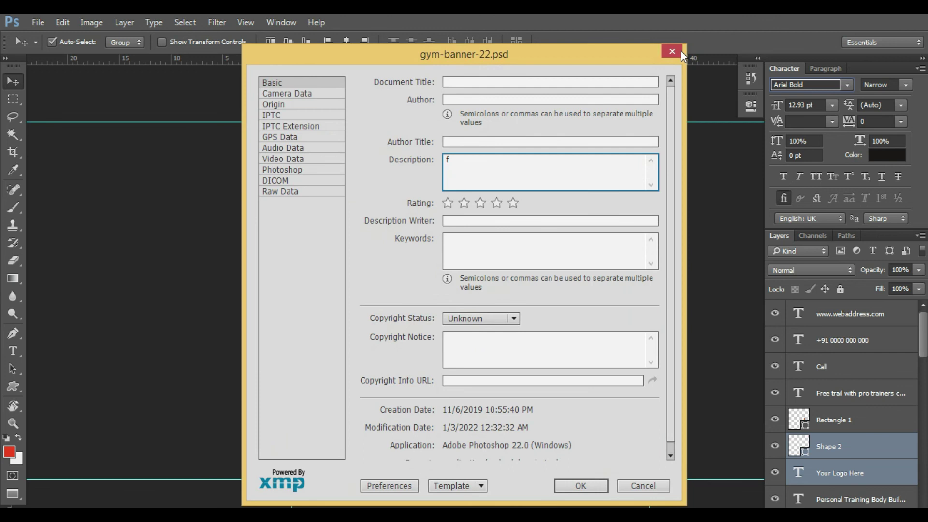
left_click(680, 50)
key("f")
key("ctrl+h")
- Hide rulers, fit and pan the full-screen preview, then return to the normal workspace fitted
key("ctrl+r")
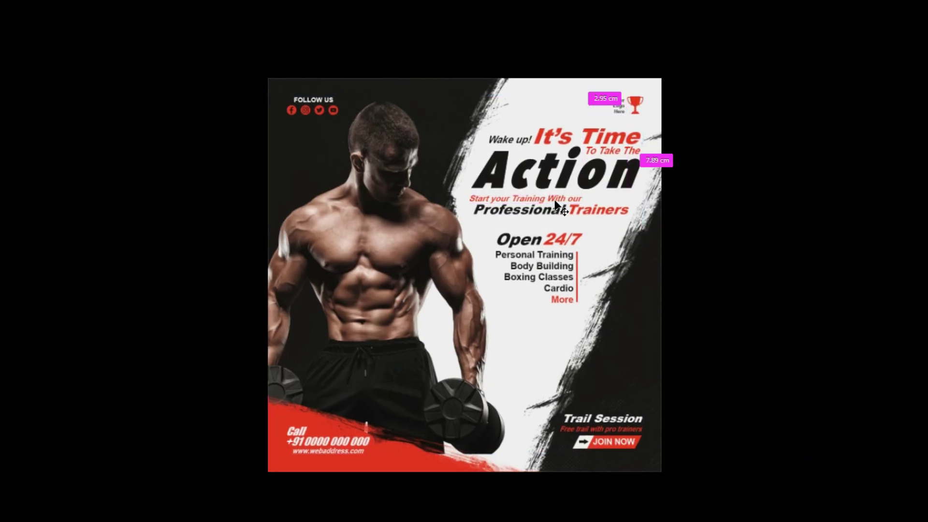
key("ctrl+0")
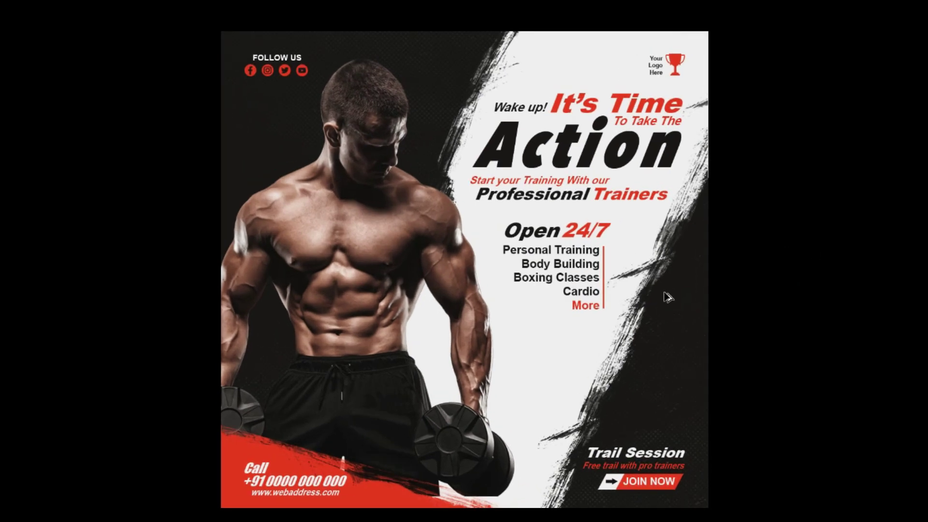
scroll(672, 290, "down", 1)
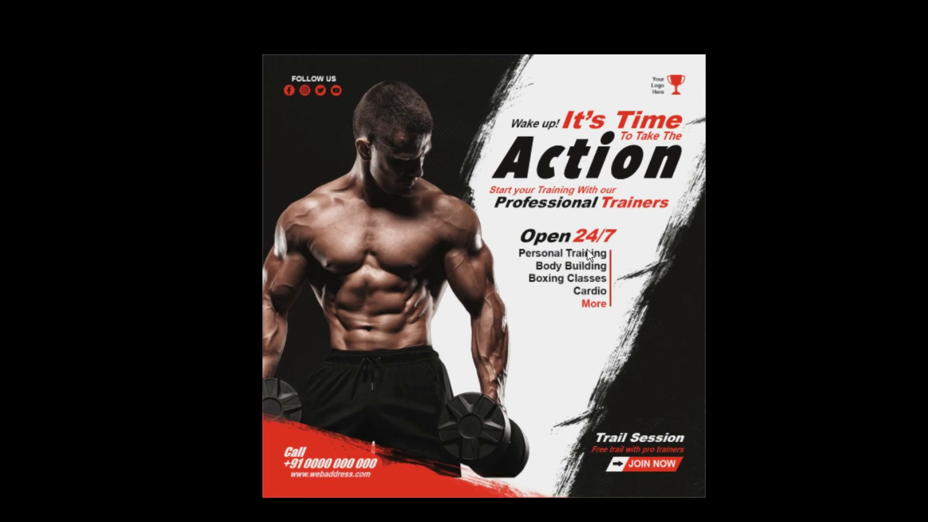
left_click_drag(661, 336, 659, 327)
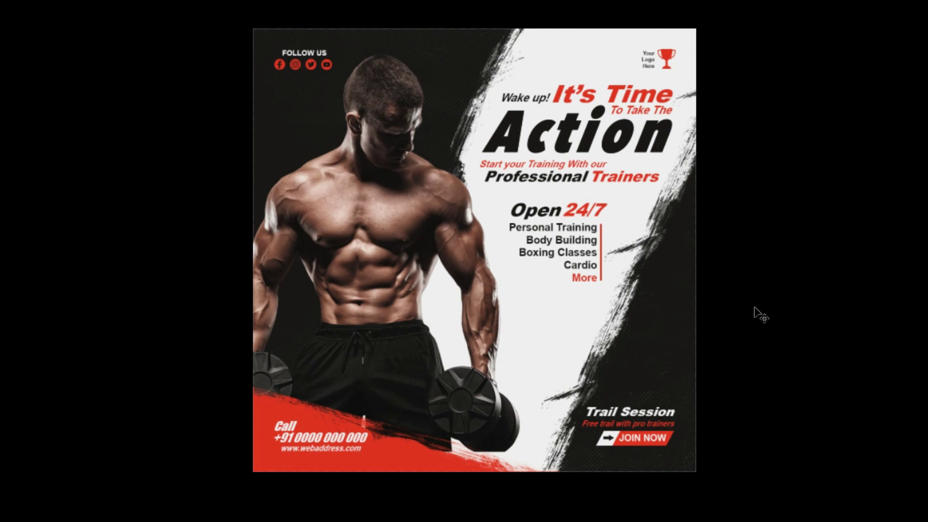
key("f")
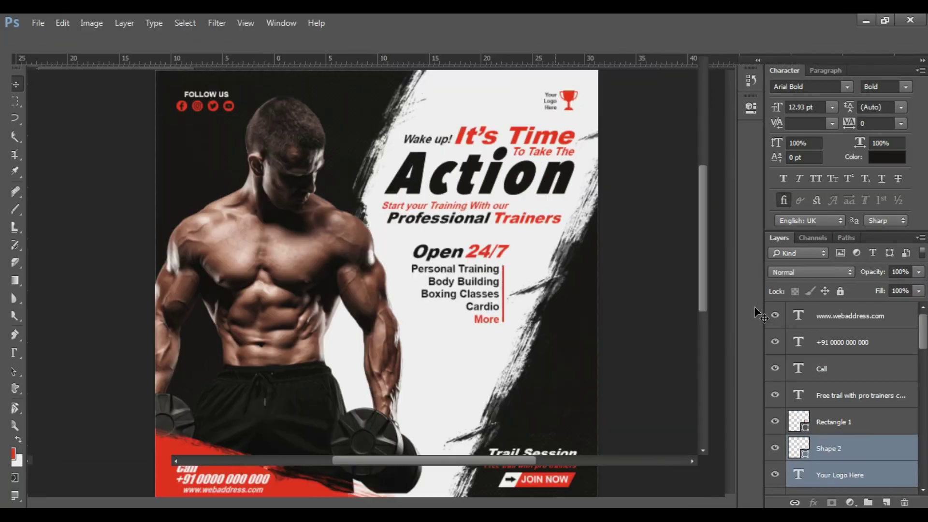
key("ctrl+0")
key("alt")
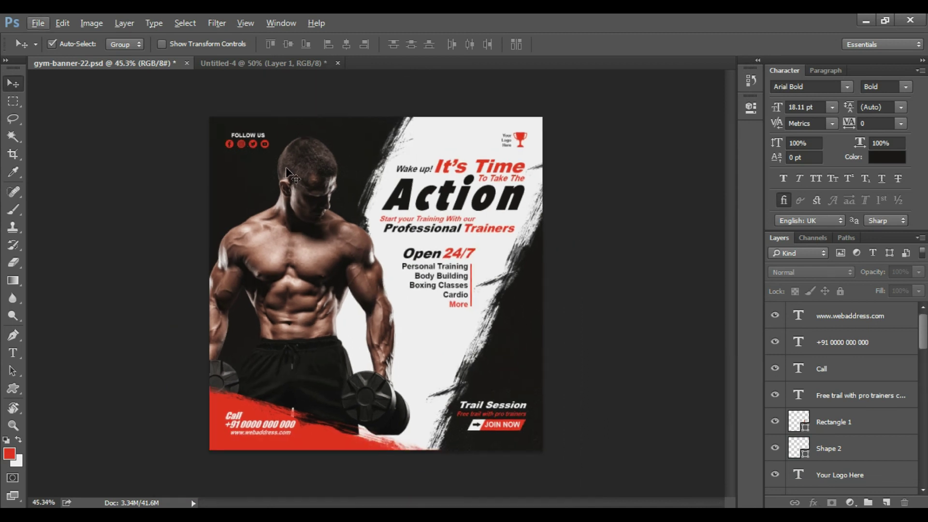